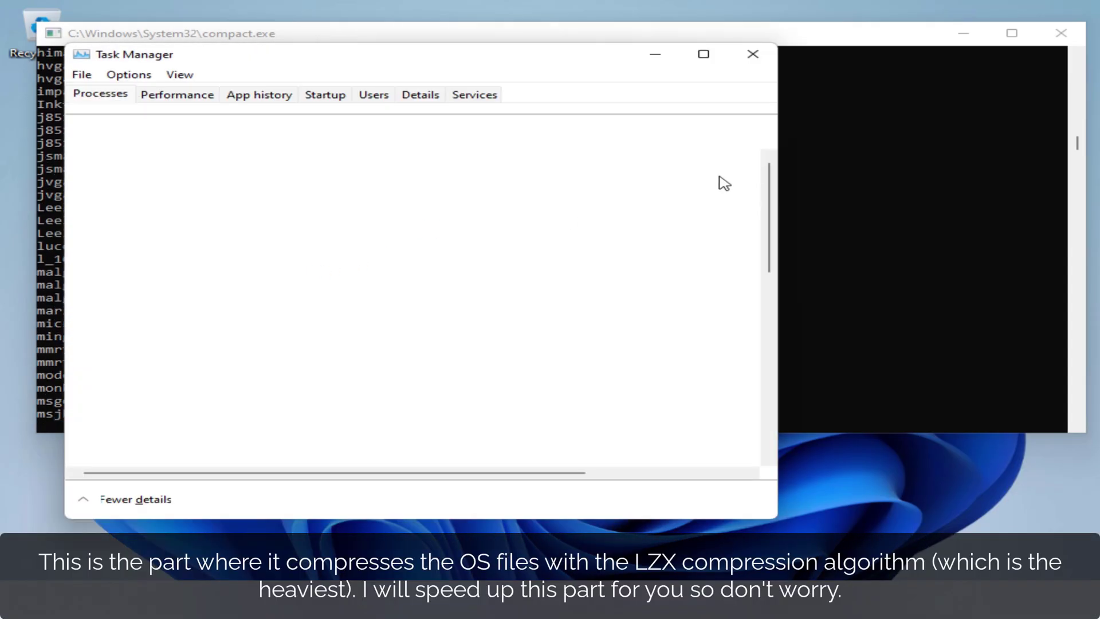
End the compact.exe compression session and check the CPU performance graph in Task Manager before minimising it.
click(505, 139)
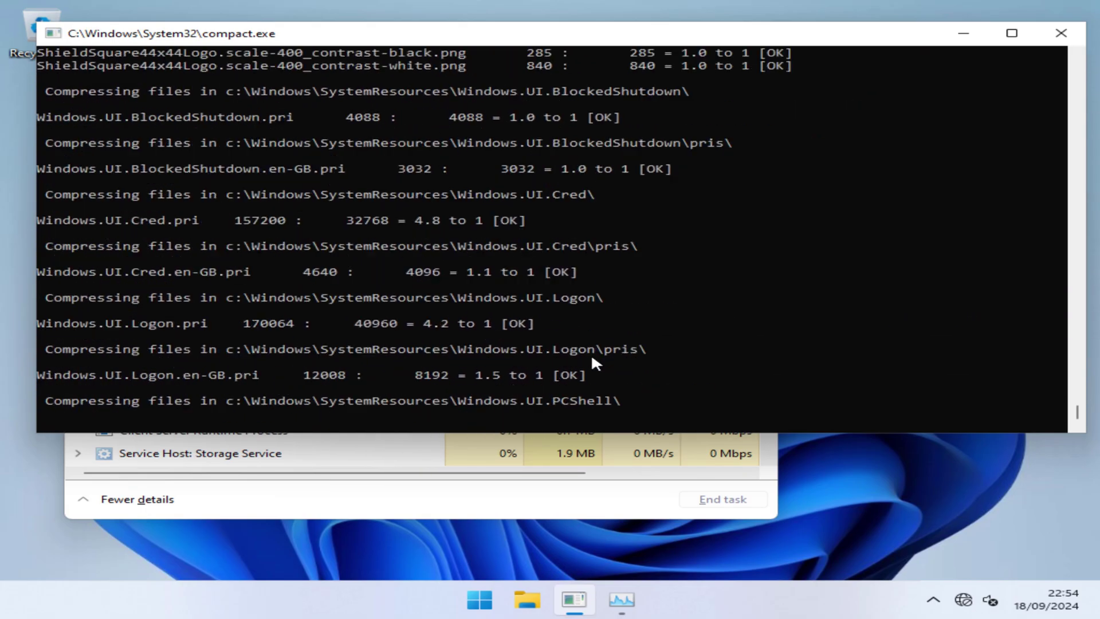
key(ctrl+c)
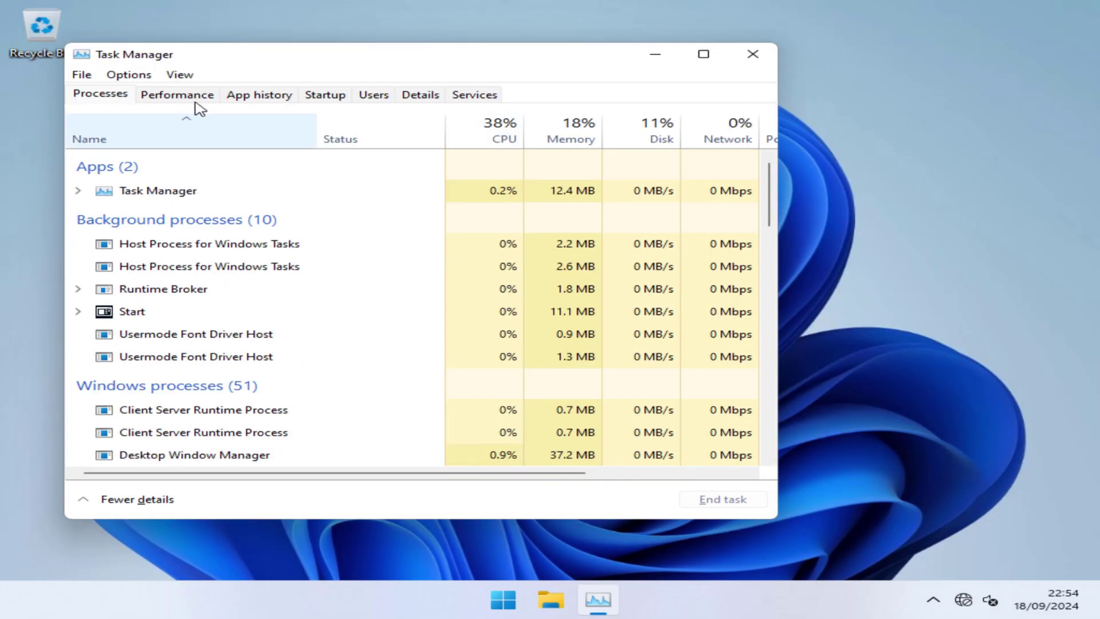
click(175, 94)
click(114, 94)
click(180, 75)
mouse_move(257, 110)
click(152, 94)
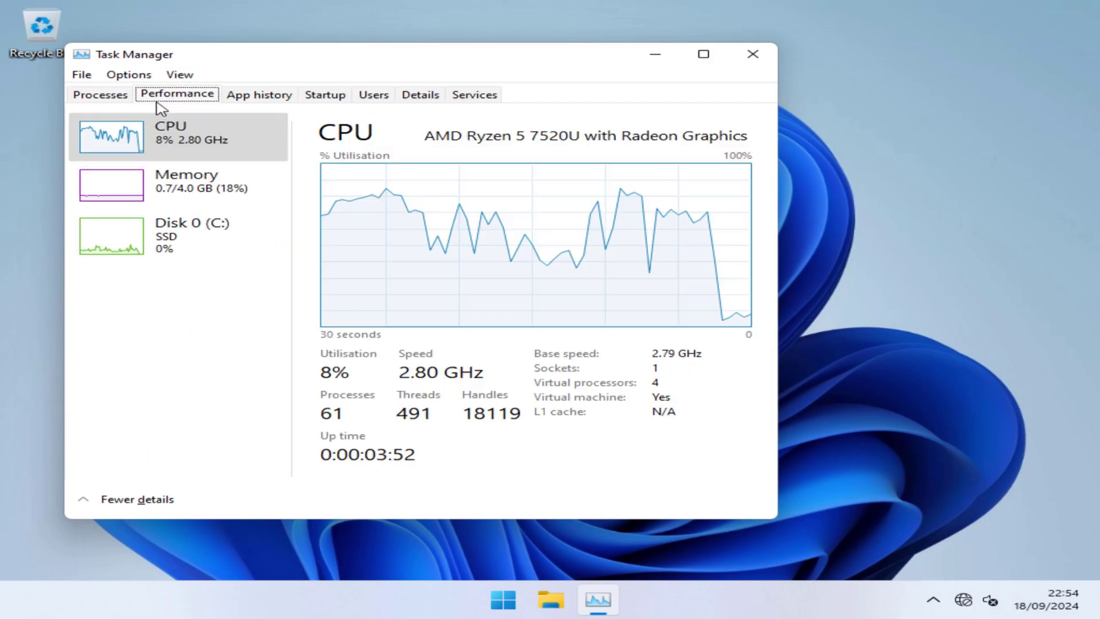
click(657, 55)
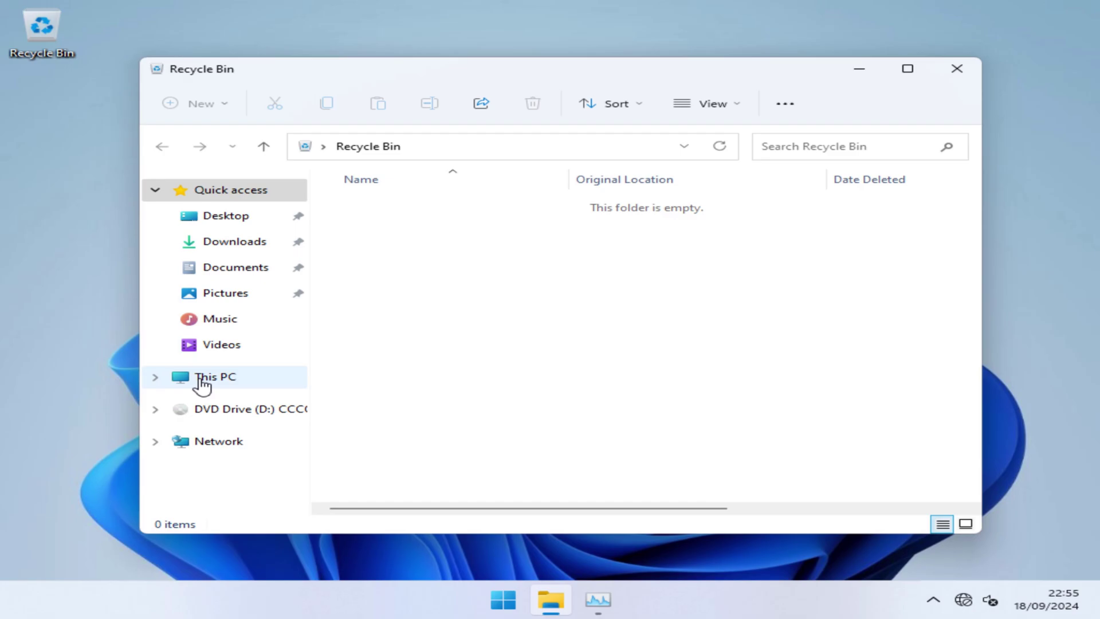
Check the used and free space of Local Disk (C:) in its properties, reached from This PC.
click(197, 377)
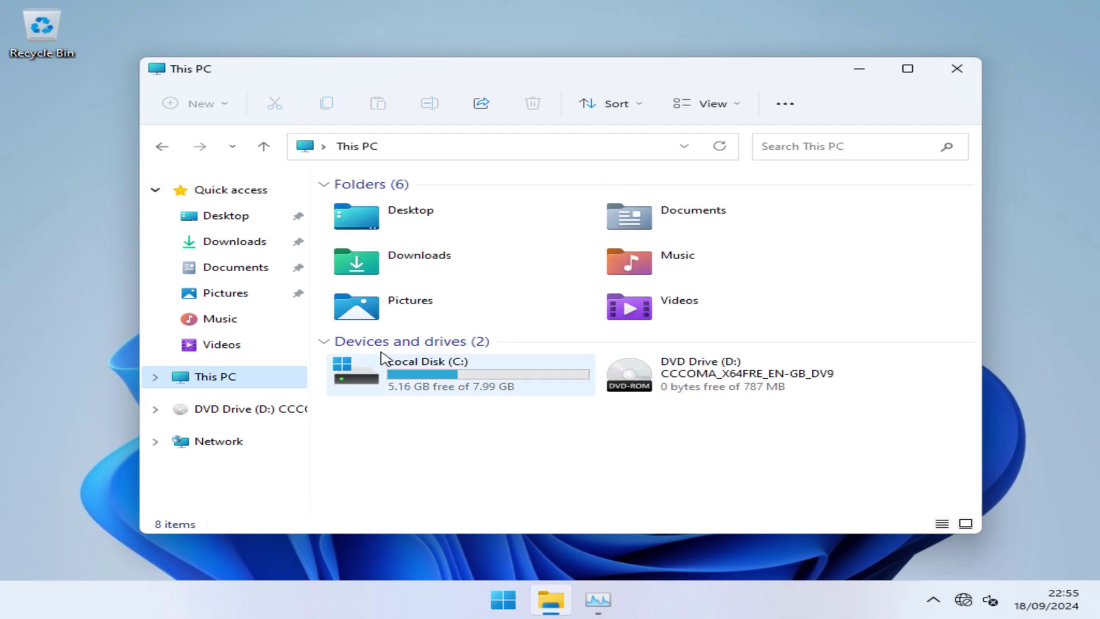
right_click(413, 381)
click(495, 325)
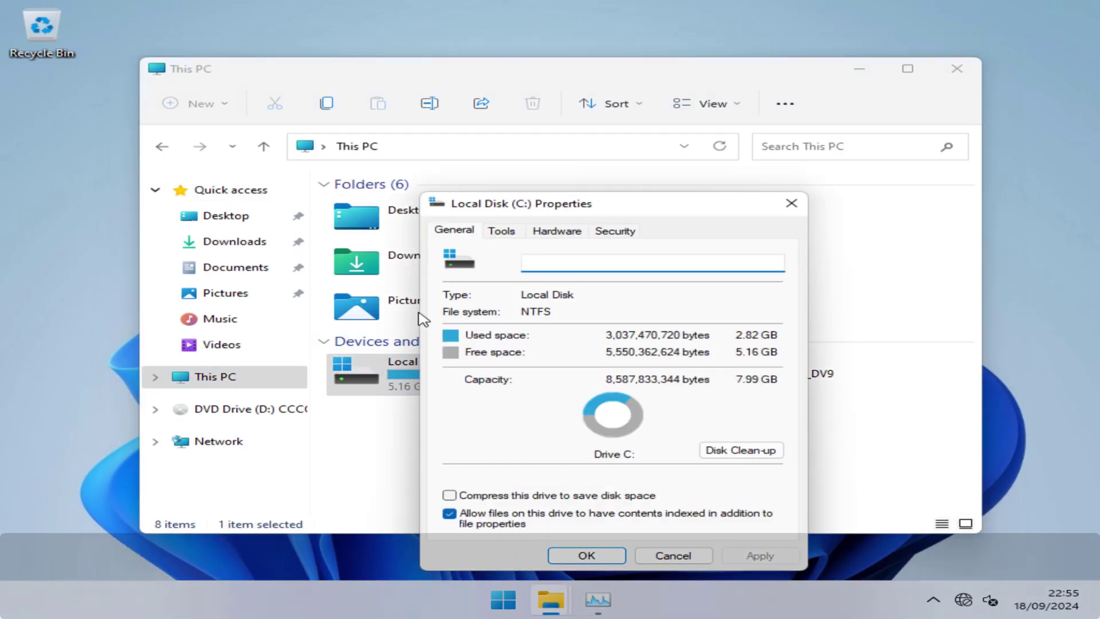
key(Escape)
click(627, 434)
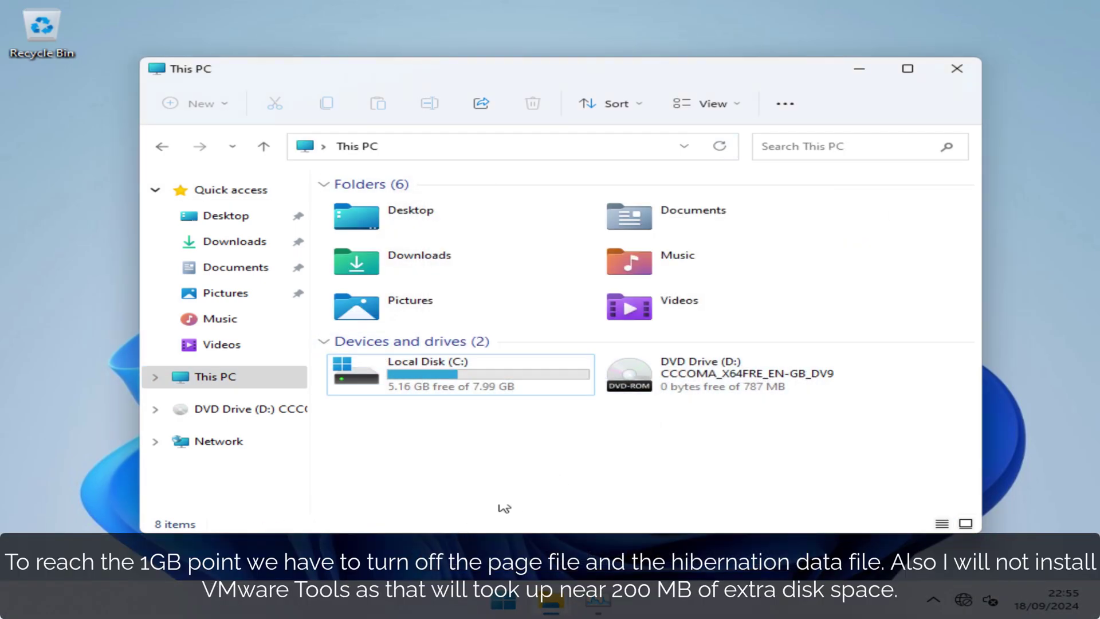
Change the display resolution in the System display settings, keep the change and close Settings.
click(866, 69)
right_click(435, 206)
click(491, 326)
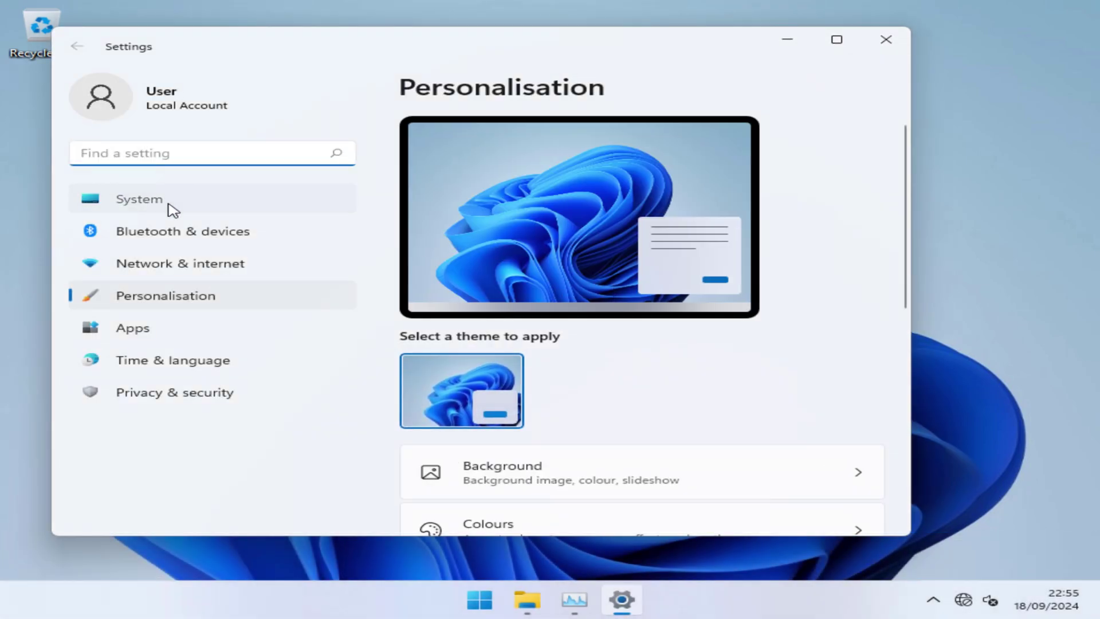
click(169, 203)
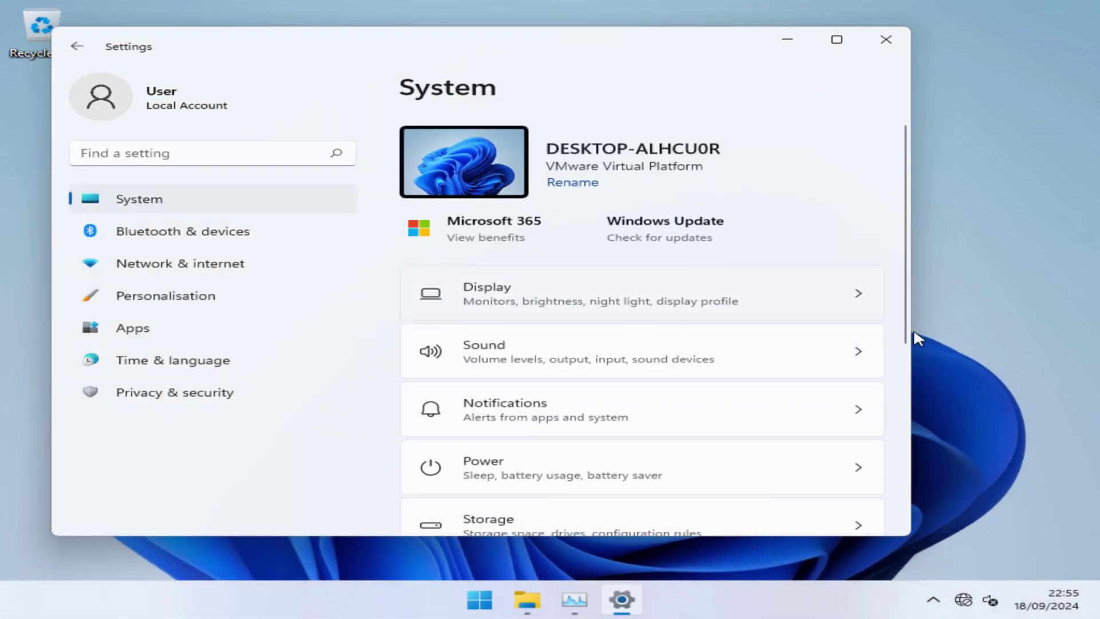
click(802, 293)
click(810, 424)
click(810, 277)
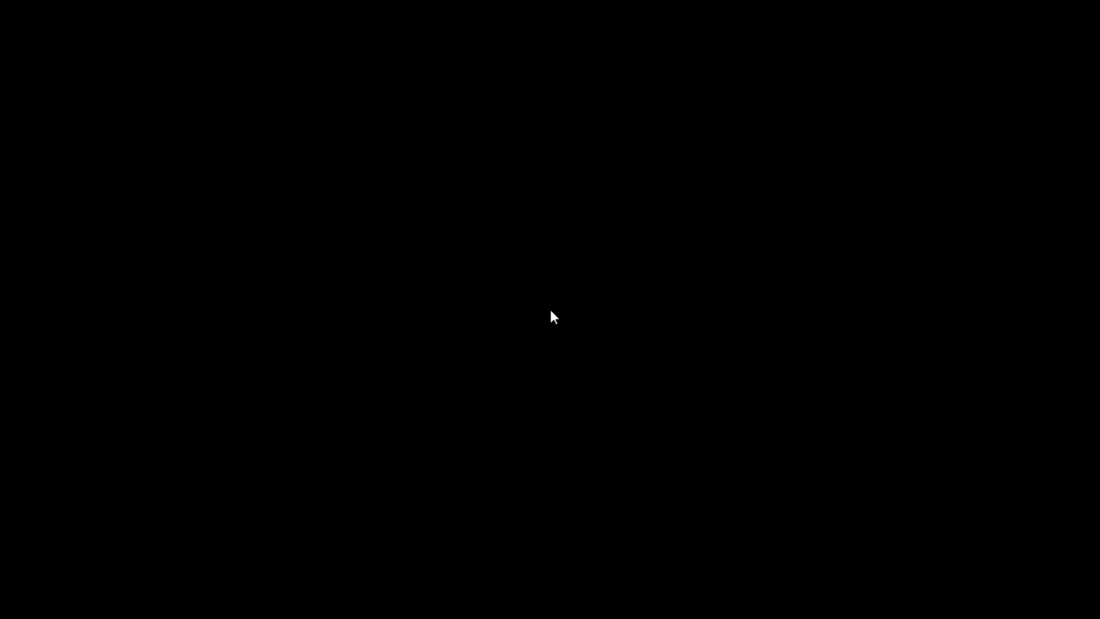
click(335, 323)
click(683, 36)
drag(899, 216, 488, 436)
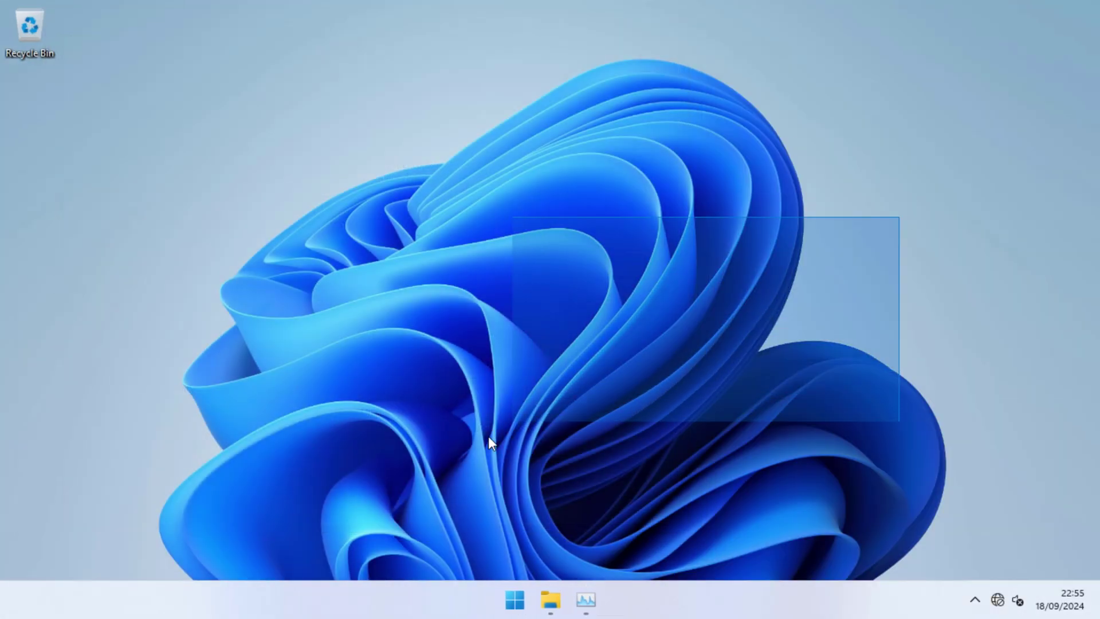
Run SystemPropertiesAdvanced, open the performance settings, and turn off window shadows and the translucent selection rectangle.
key(super+r)
text(Syste)
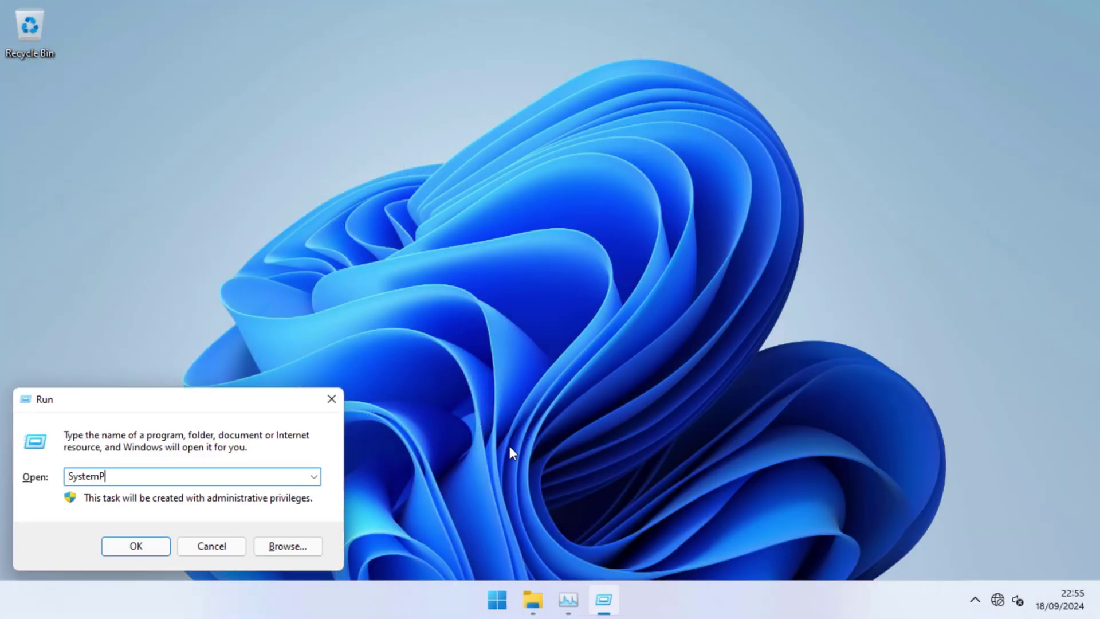
text(mPropertiesAdvanced)
key(Return)
click(389, 237)
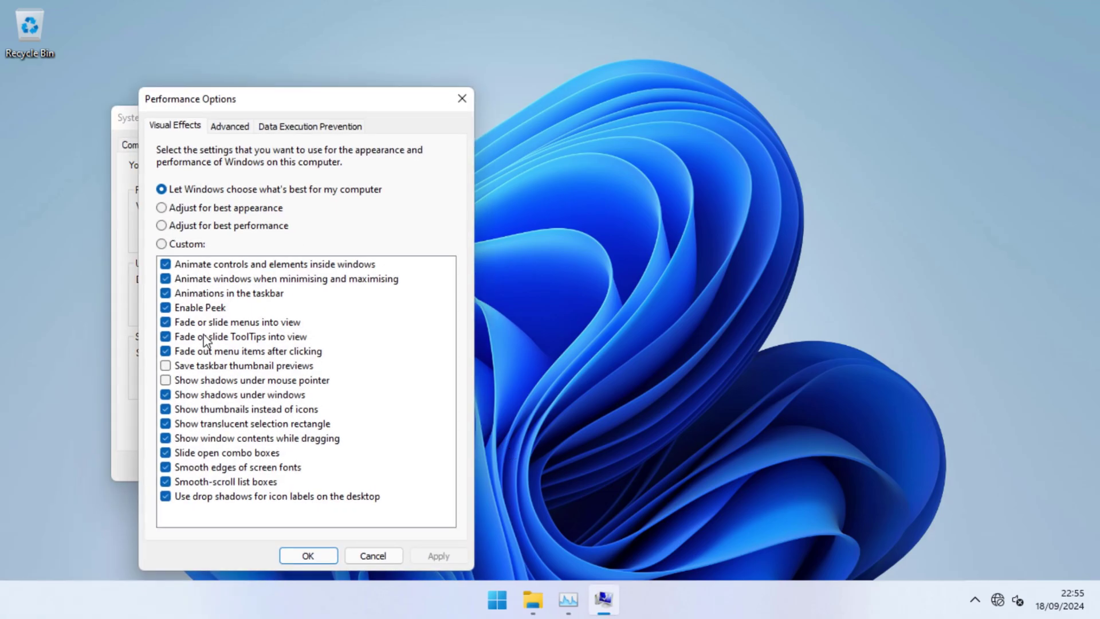
click(209, 395)
click(218, 424)
Disable automatic paging file management, set drive C: to no paging file, and confirm all open system dialogs.
click(230, 126)
click(410, 329)
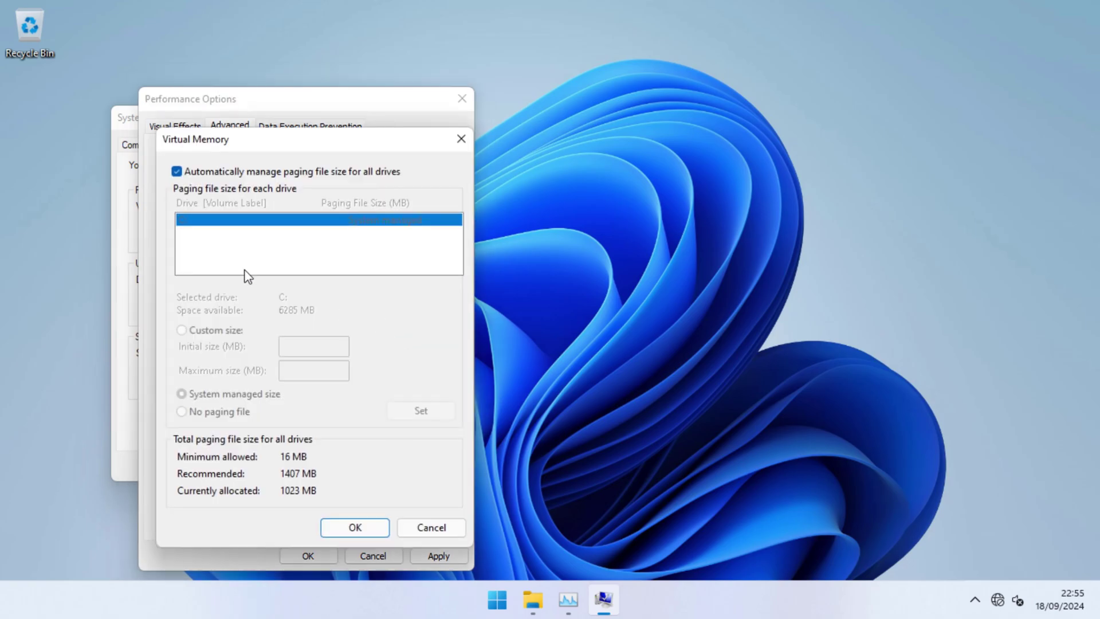
click(187, 171)
click(420, 410)
click(608, 363)
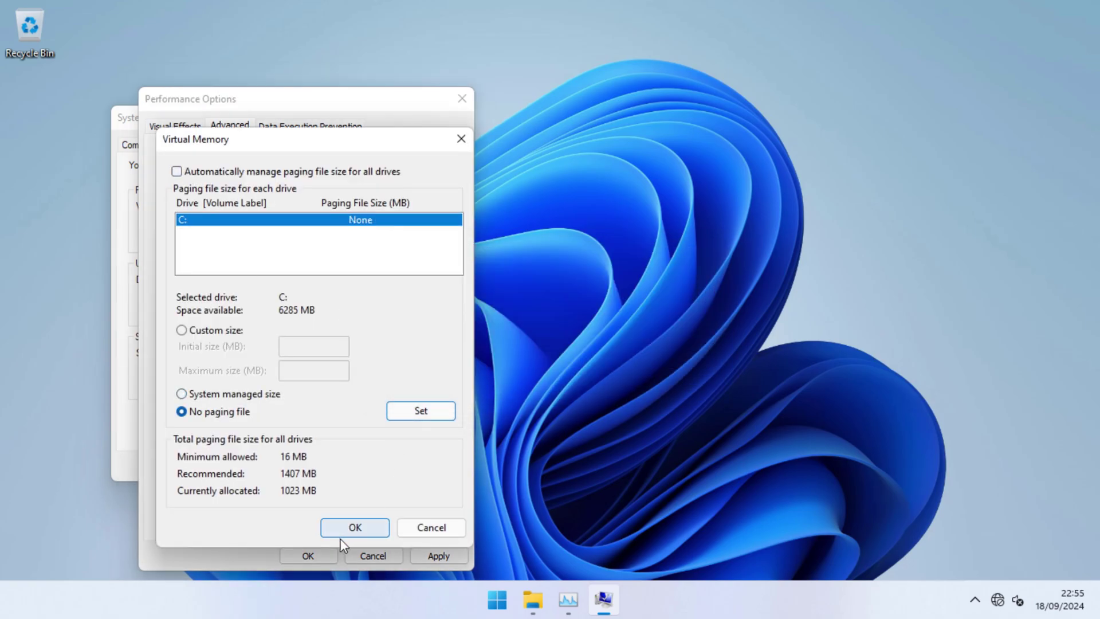
click(354, 527)
click(308, 556)
click(289, 476)
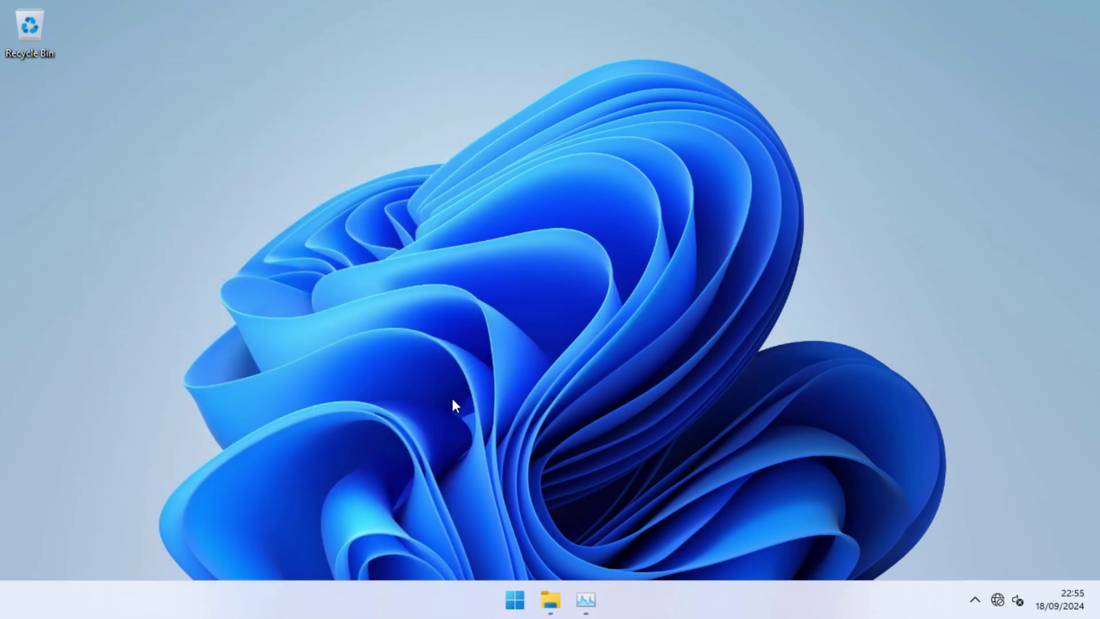
Open a command prompt and turn off hibernation with powercfg /h off.
key(super+r)
key(Return)
text(powercfg /)
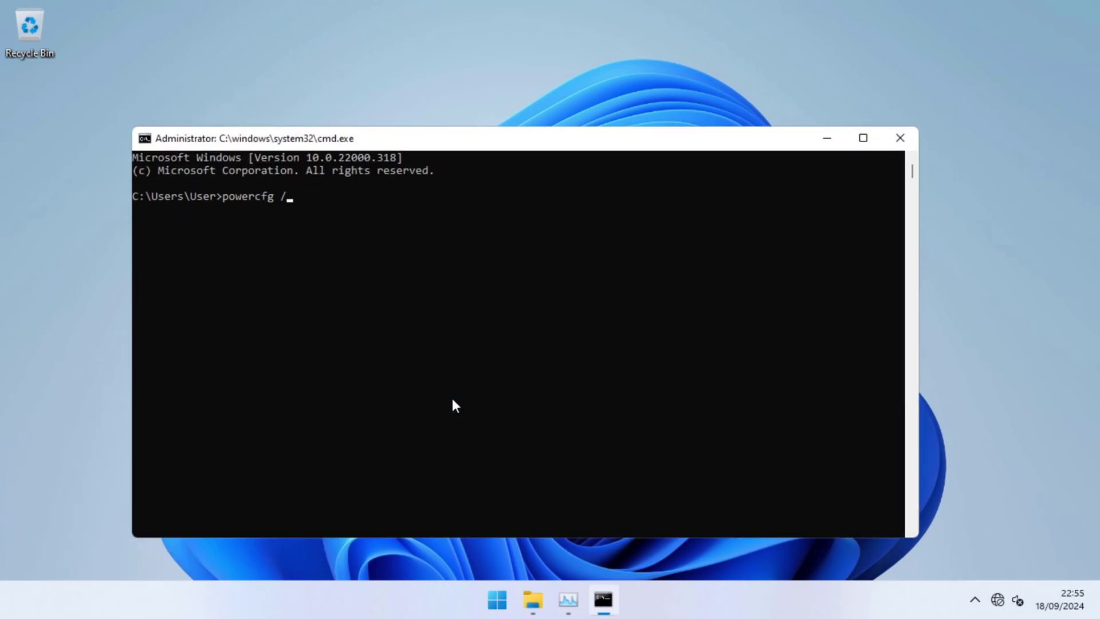
Launch regedit from the command prompt and select the CLSID key under HKEY_CLASSES_ROOT.
text(regedit)
key(Return)
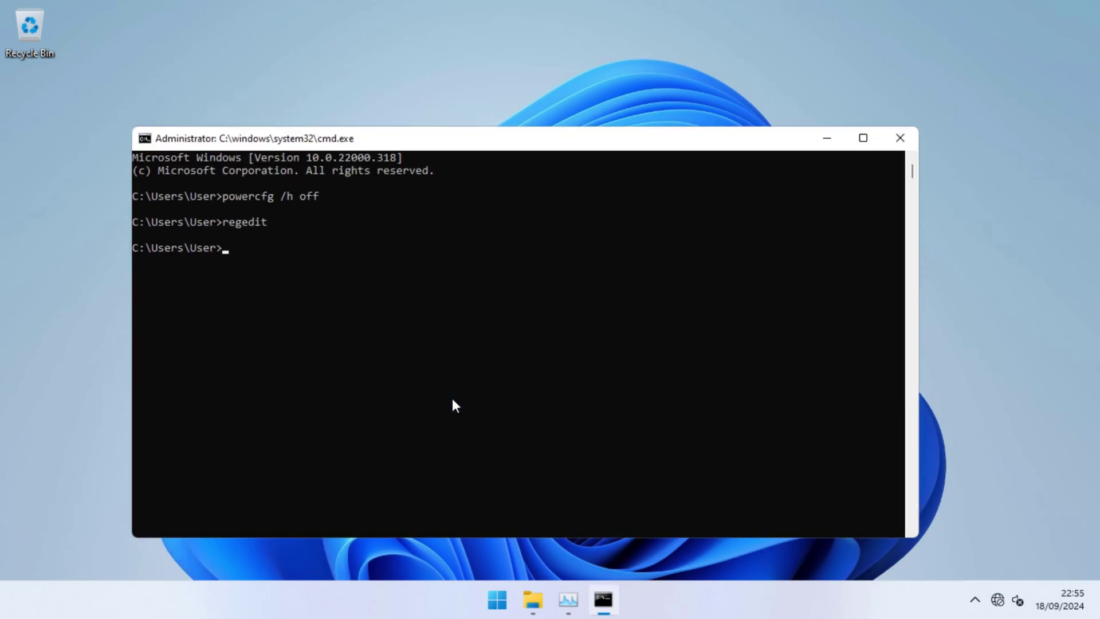
click(50, 103)
drag(197, 100, 198, 216)
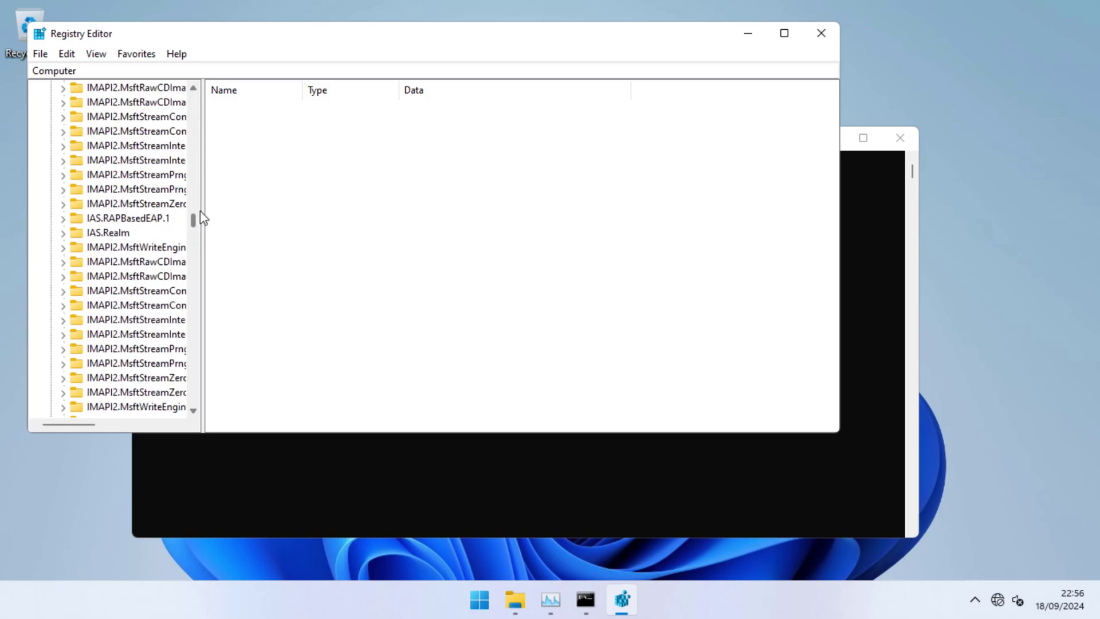
scroll(124, 248, up, 10)
scroll(117, 246, up, 10)
scroll(126, 275, down, 4)
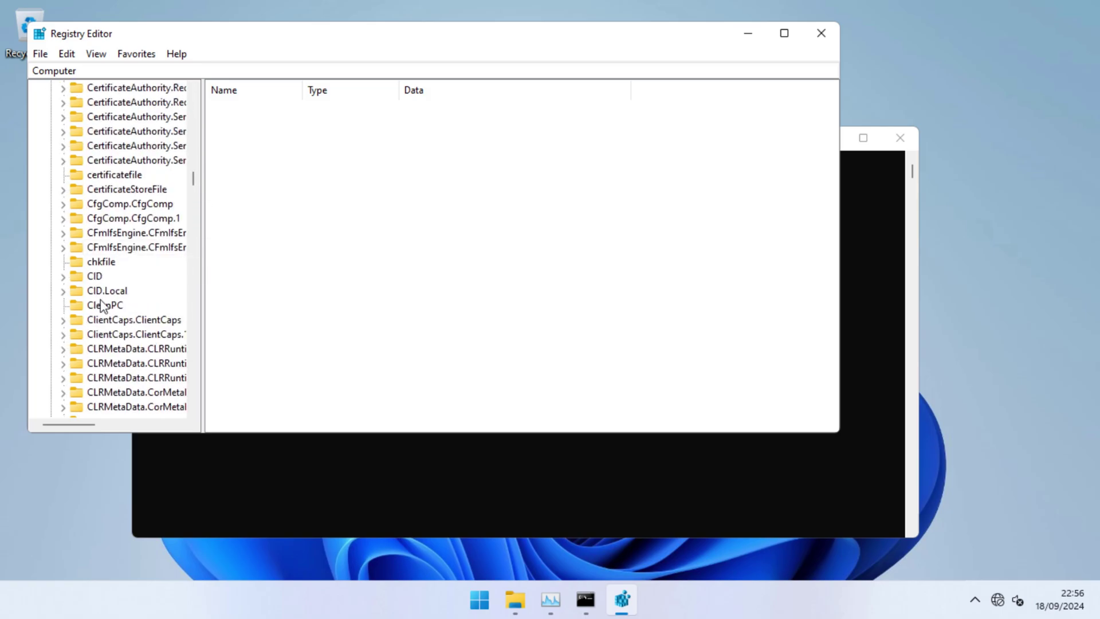
click(90, 352)
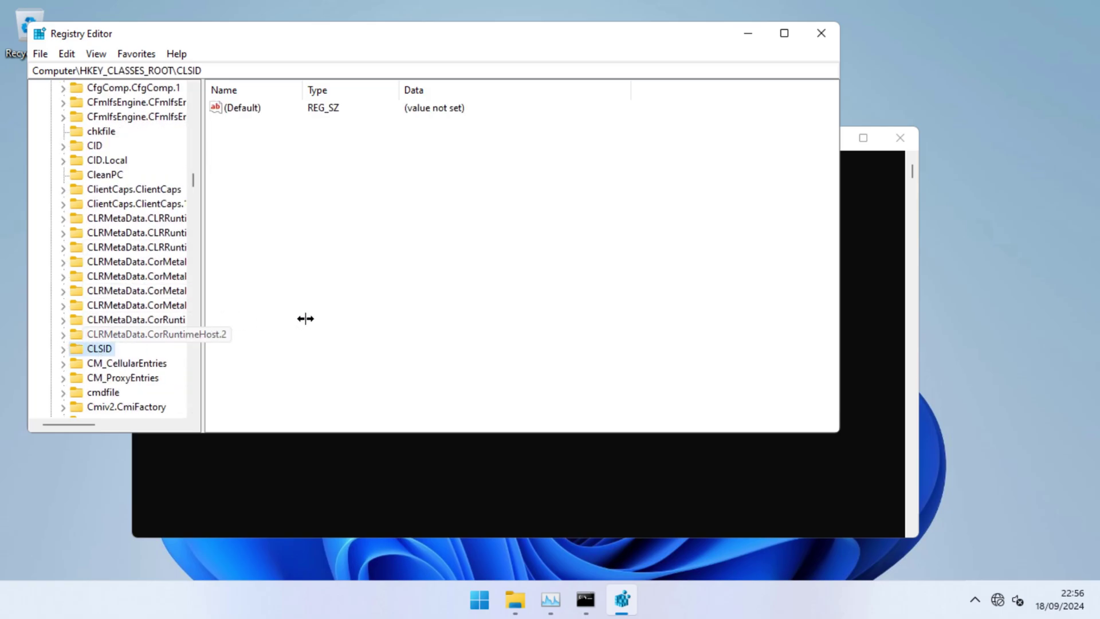
Clear the (Default) value of InProcServer32 under CLSID key {86ca1aa0-34aa-4e8b-a509-50c905bae2a2}, and return to the CLSID key.
drag(306, 318, 322, 319)
scroll(80, 262, down, 3)
click(63, 231)
click(63, 218)
drag(312, 126, 318, 232)
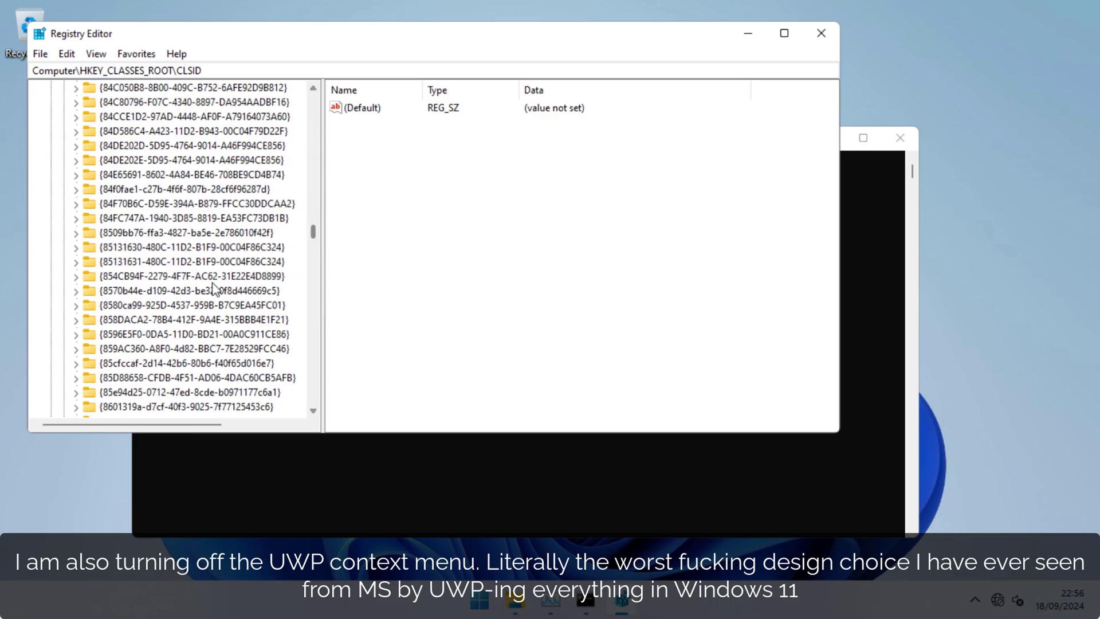
scroll(213, 289, down, 6)
click(172, 319)
click(76, 319)
click(143, 334)
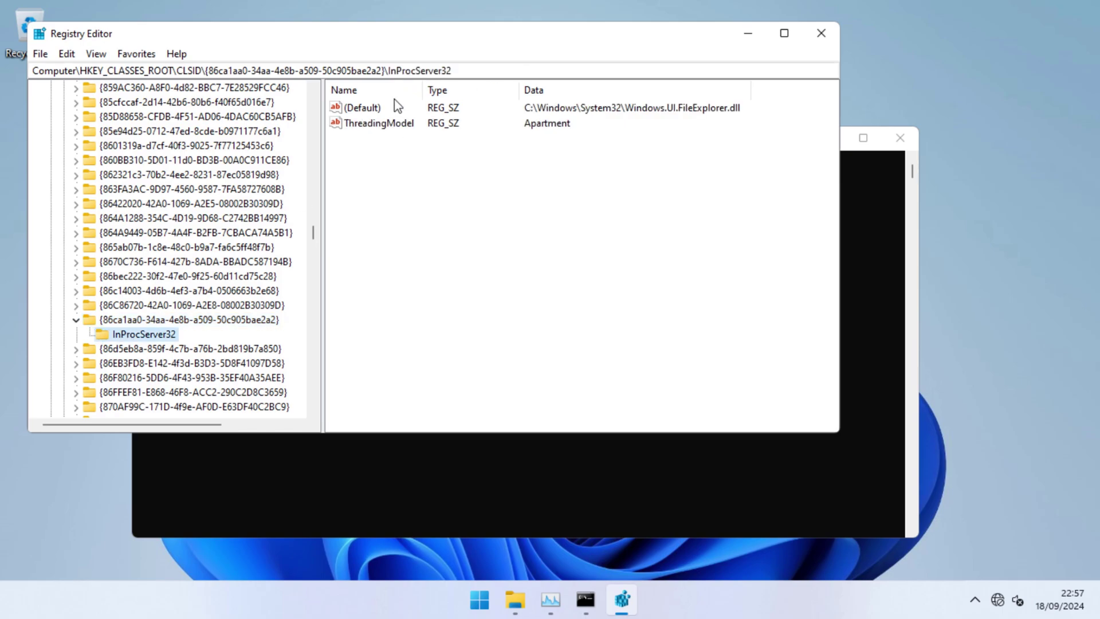
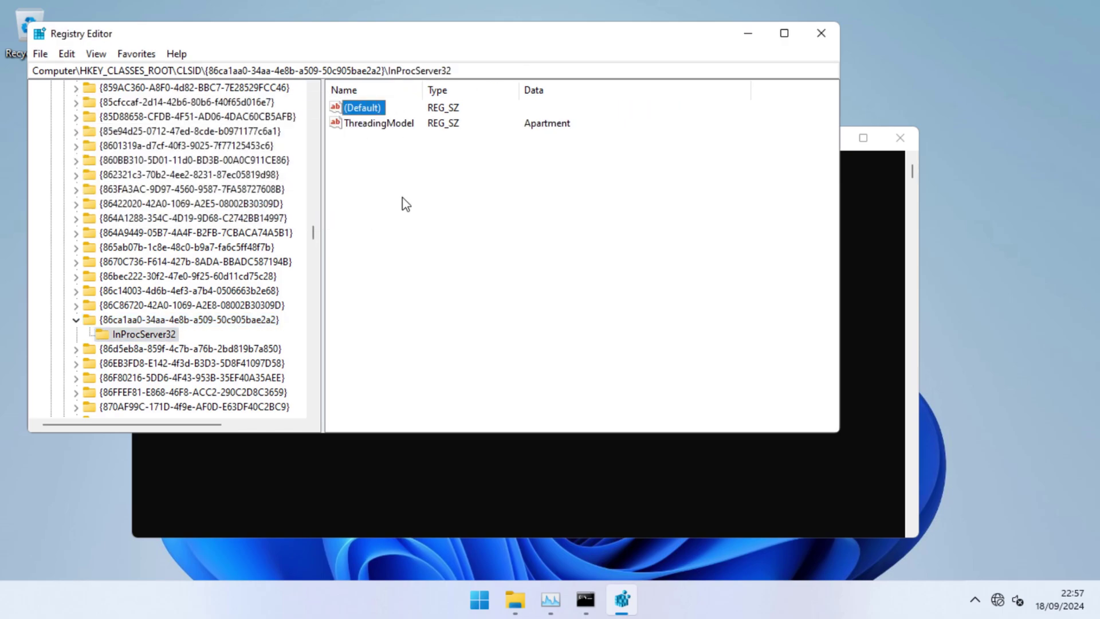
key(Left)
key(Left)
key(Left)
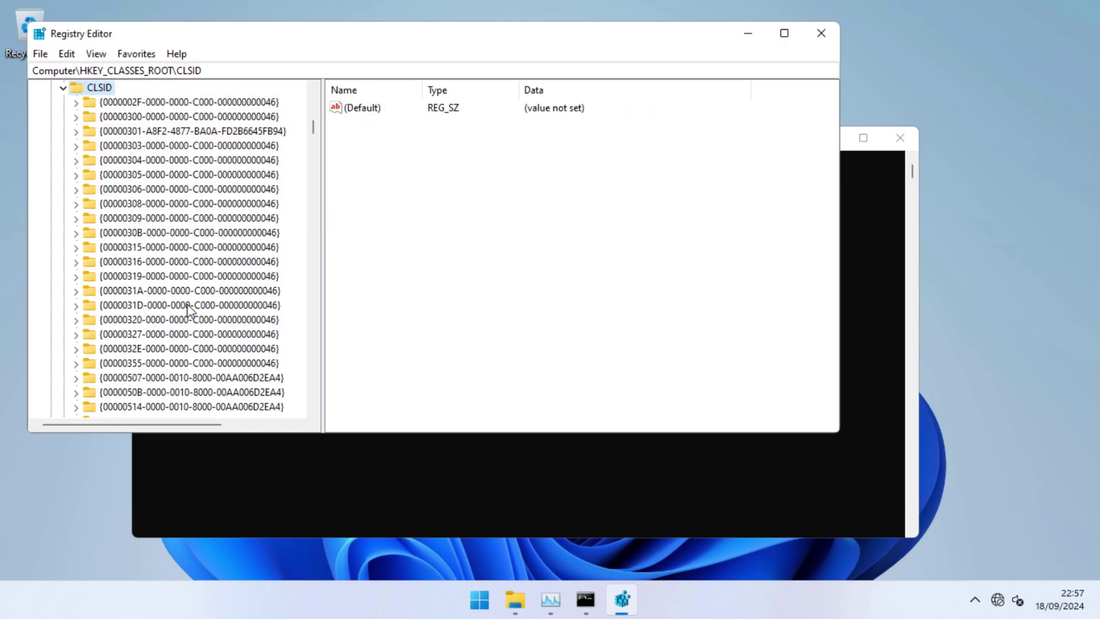
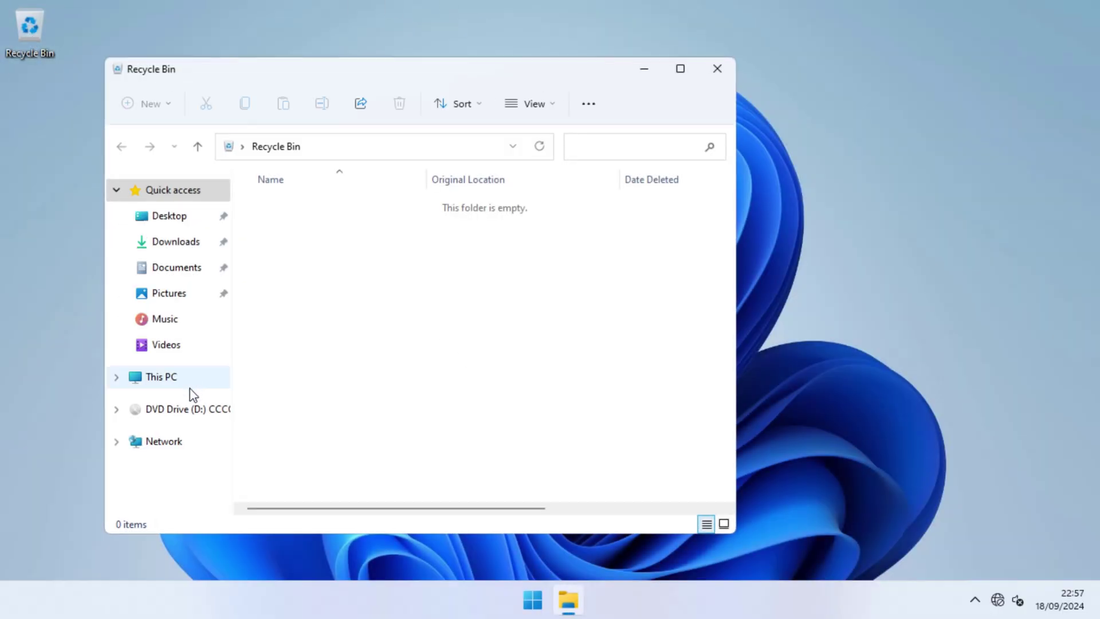
Recheck the disk usage of drive C: in its properties from This PC, and clear the windows away.
click(189, 378)
right_click(359, 389)
click(398, 559)
drag(475, 215, 653, 160)
click(816, 153)
drag(600, 78, 723, 93)
click(833, 93)
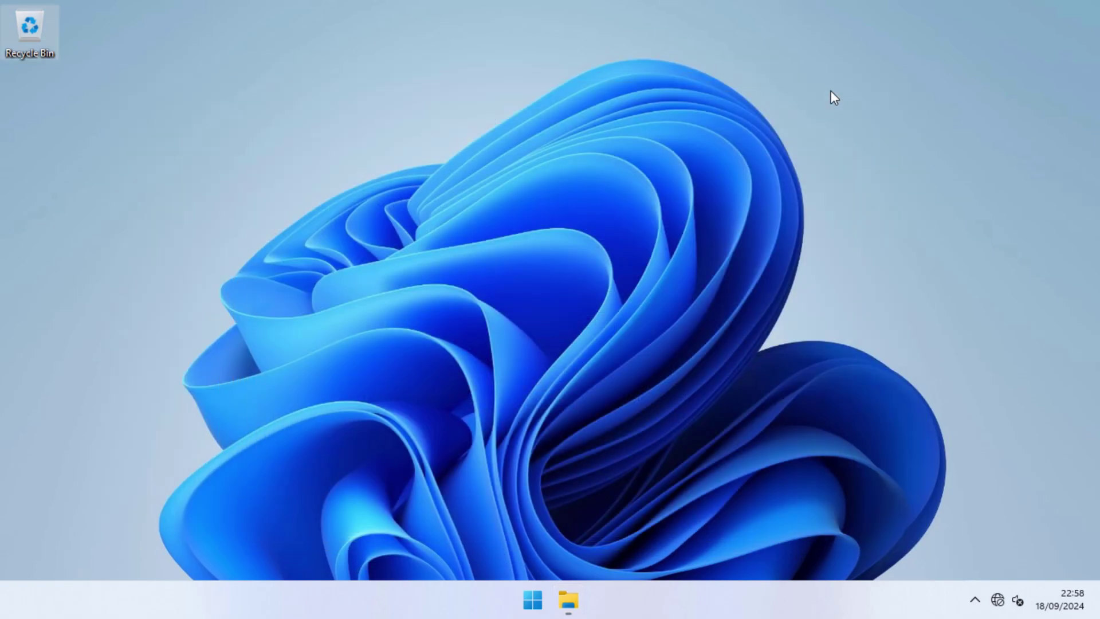
Run winver to view the Windows version information, and dismiss the dialog.
key(super+r)
text(winver)
key(Return)
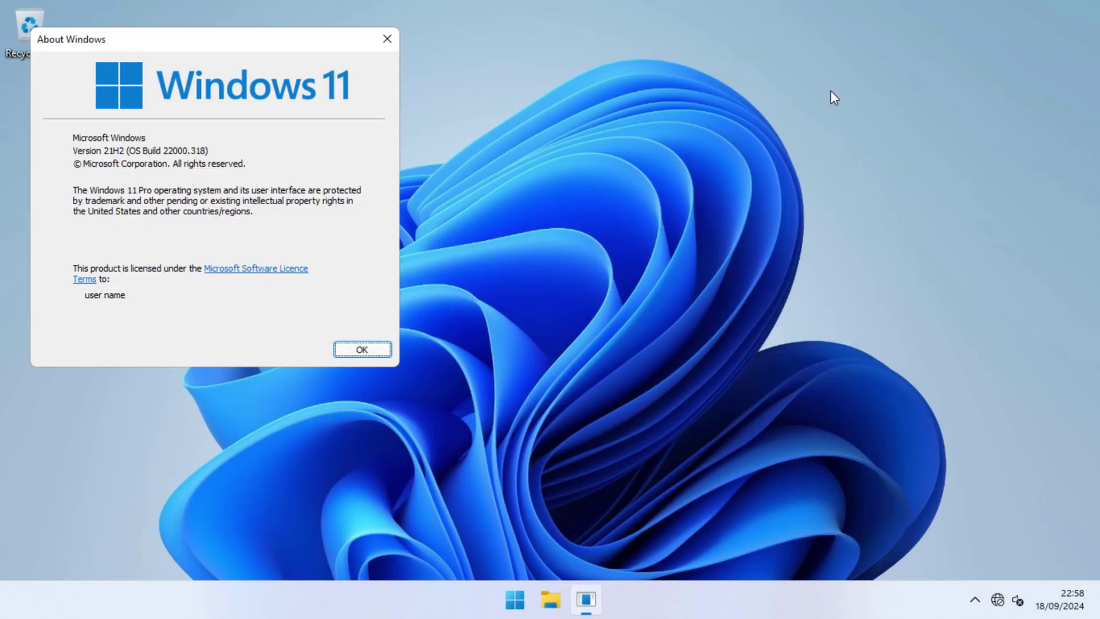
click(362, 350)
Review the device specifications on the system's About page and close Settings.
right_click(515, 600)
click(504, 325)
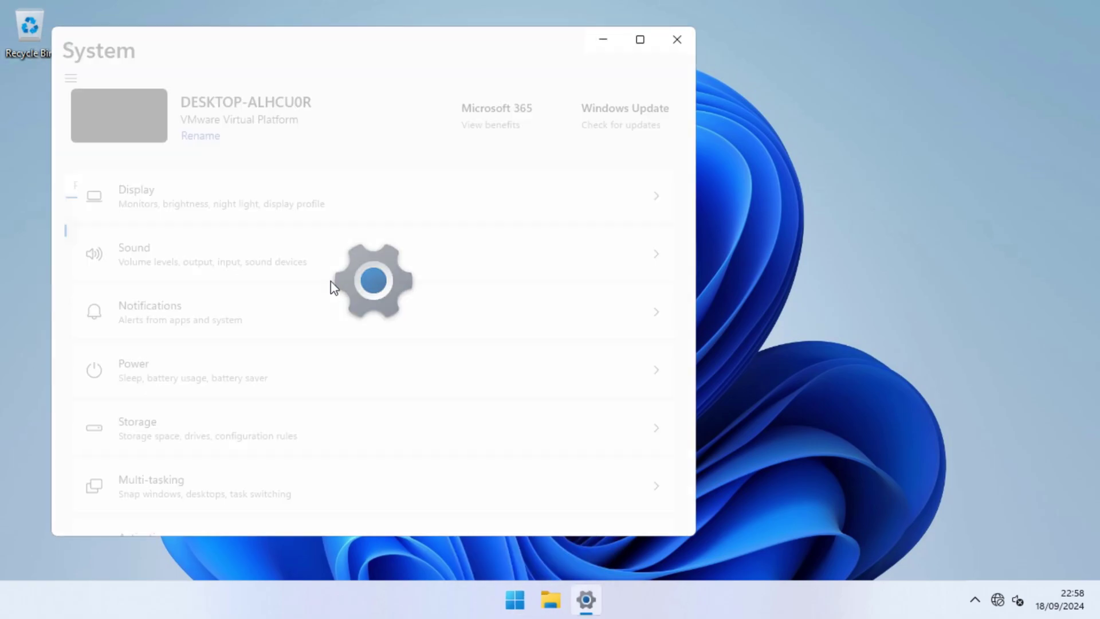
click(379, 477)
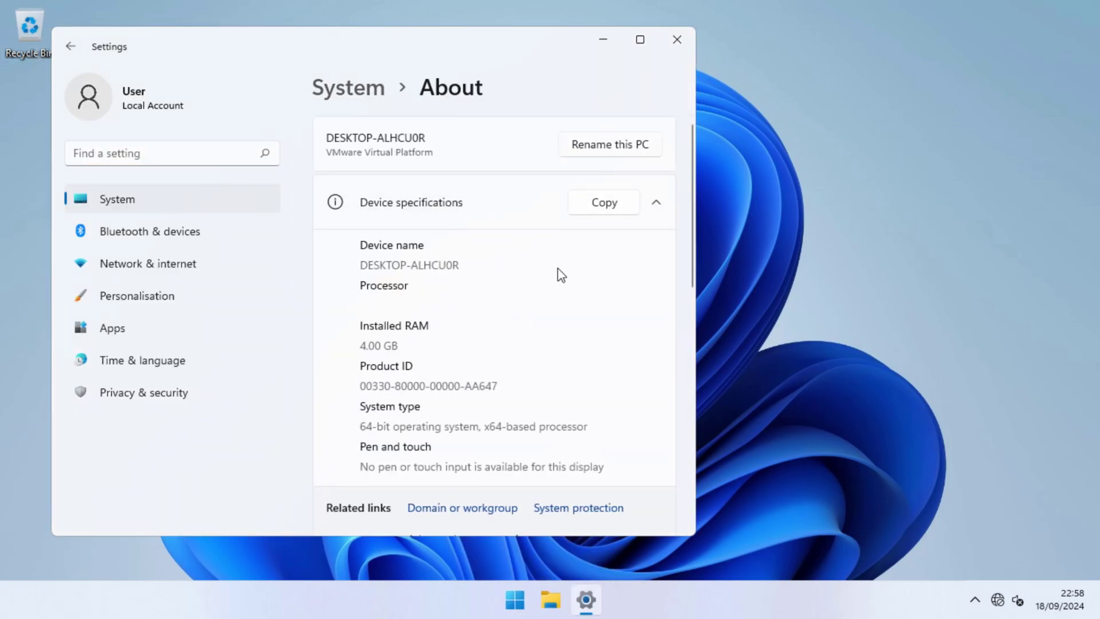
scroll(560, 275, down, 5)
click(677, 40)
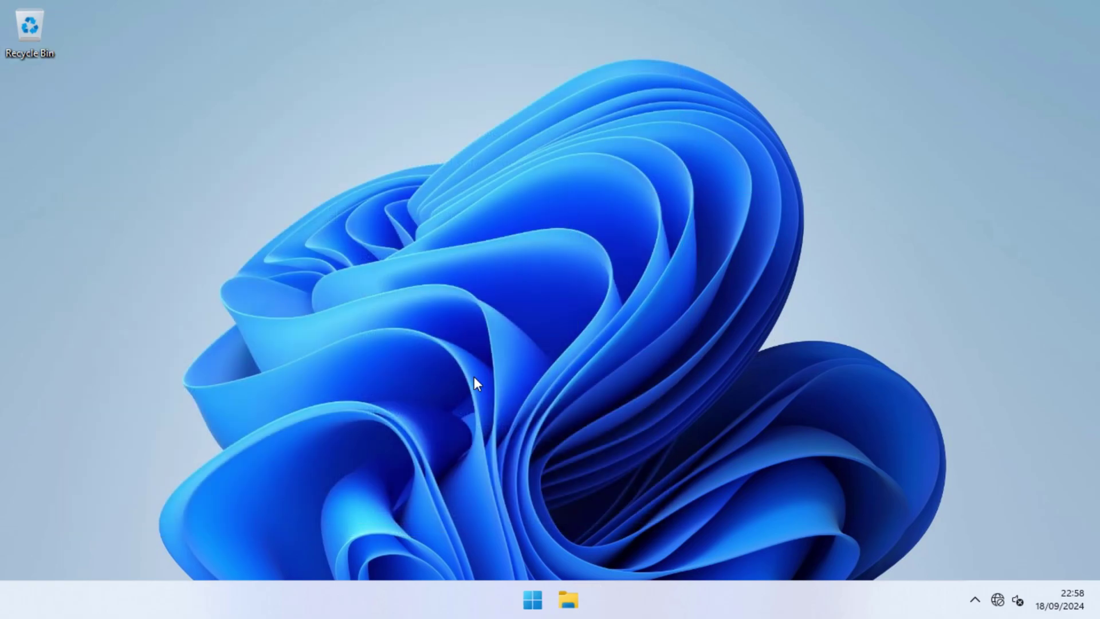
Shut down the Windows 11 virtual machine.
key(alt+F4)
click(565, 314)
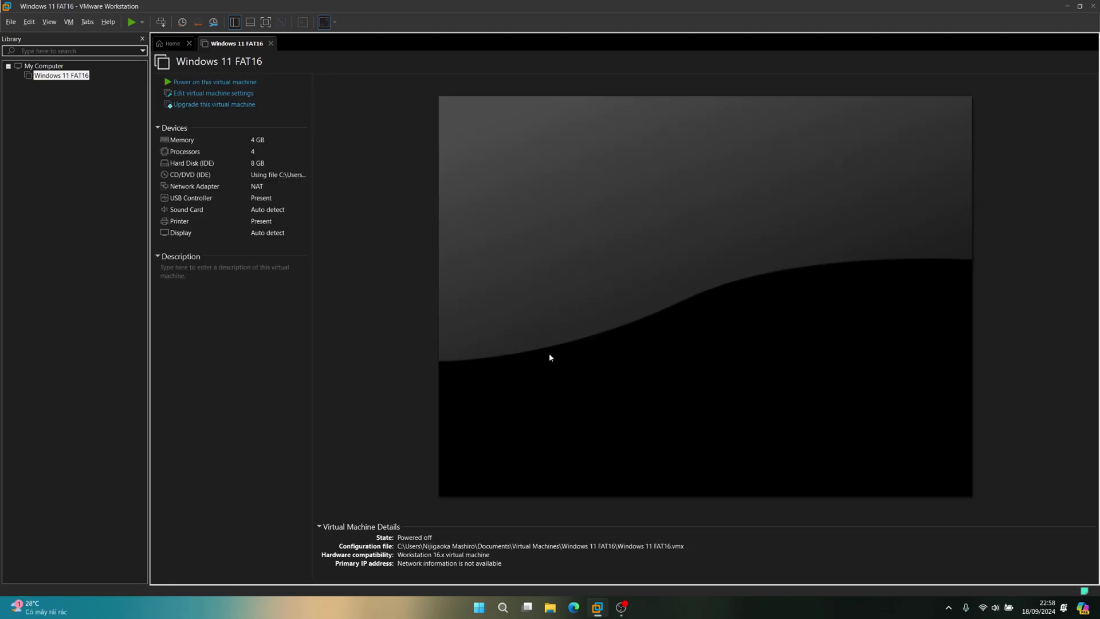
Remove the 8 GB IDE hard disk from the Windows 11 FAT16 virtual machine's settings.
double_click(274, 164)
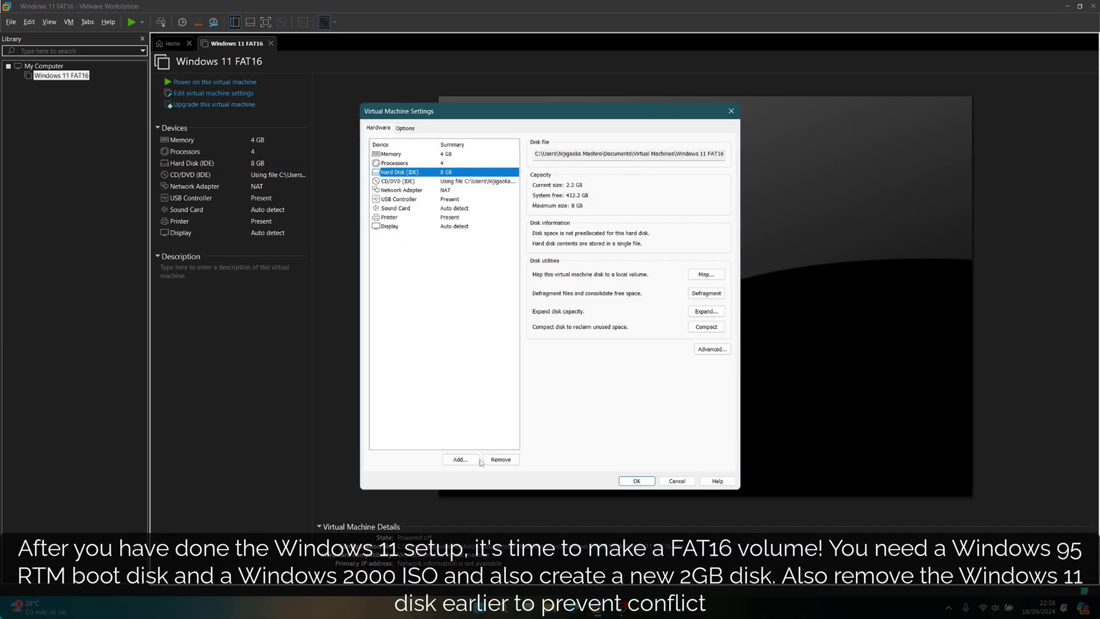
click(704, 152)
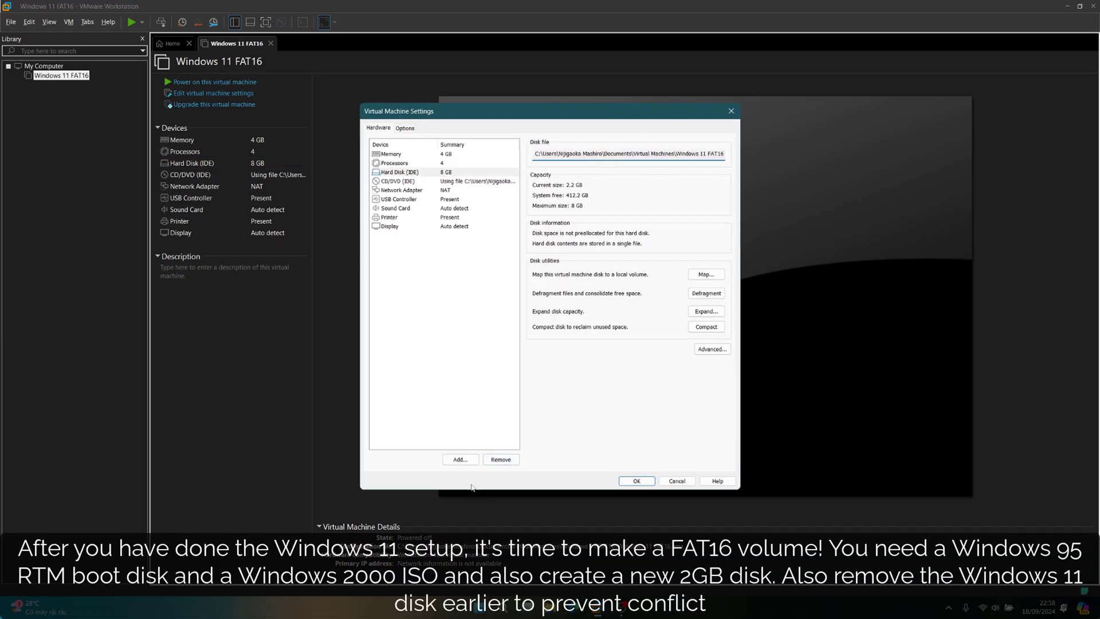
click(501, 460)
Add a new 2 GB IDE hard disk to the virtual machine, stored as a single file.
click(461, 459)
double_click(461, 252)
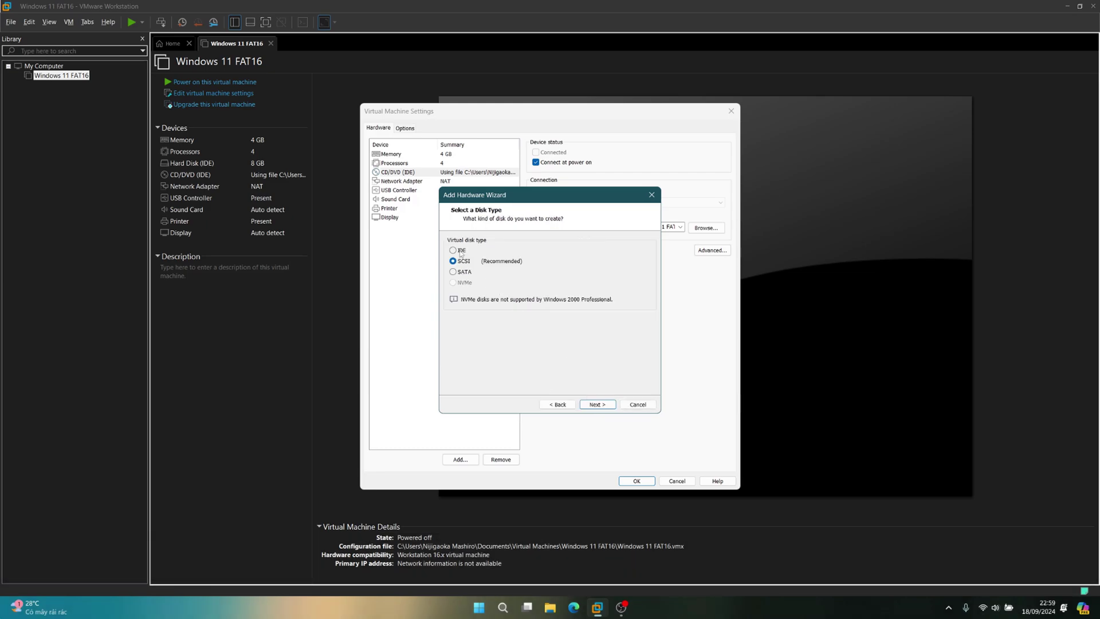
click(597, 405)
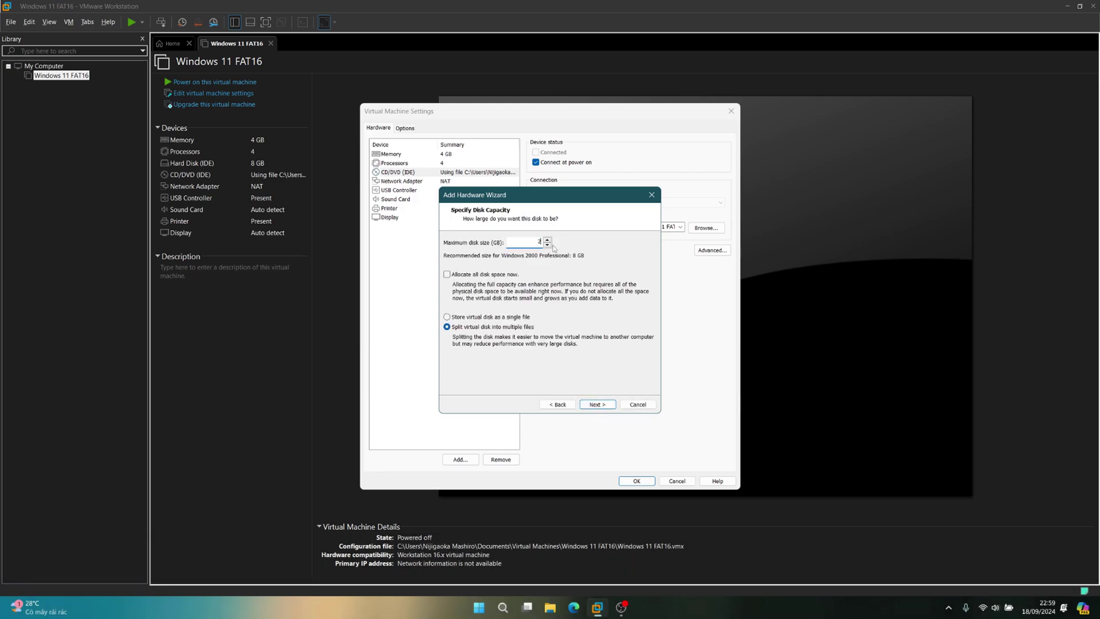
click(594, 403)
click(595, 403)
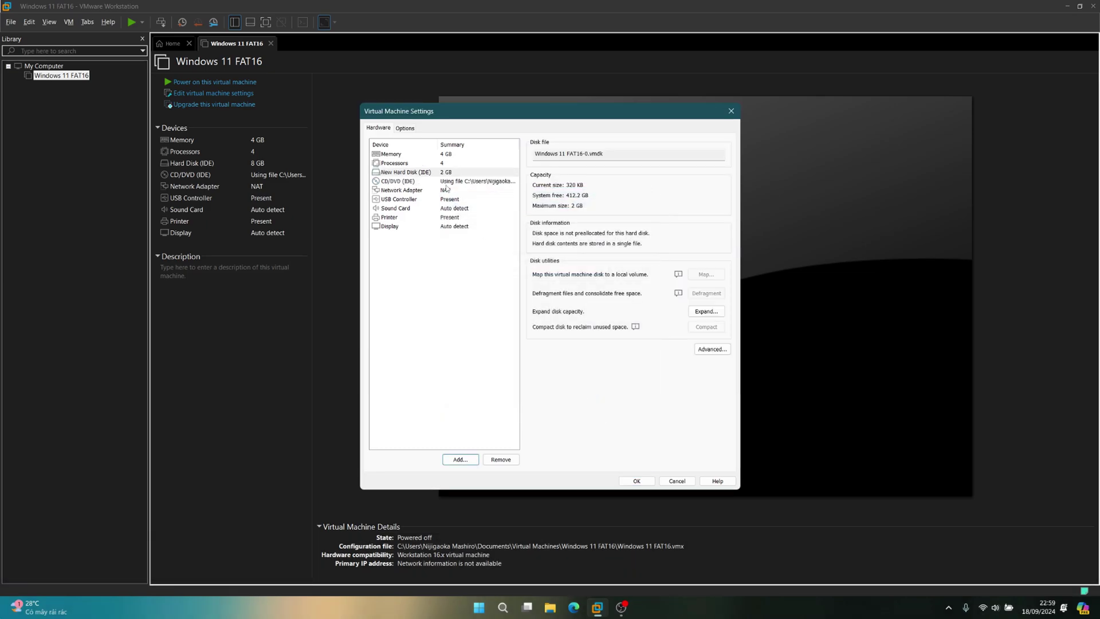
Load the Windows 2000 ISO image into the virtual machine's CD/DVD drive.
click(398, 181)
click(691, 228)
double_click(515, 236)
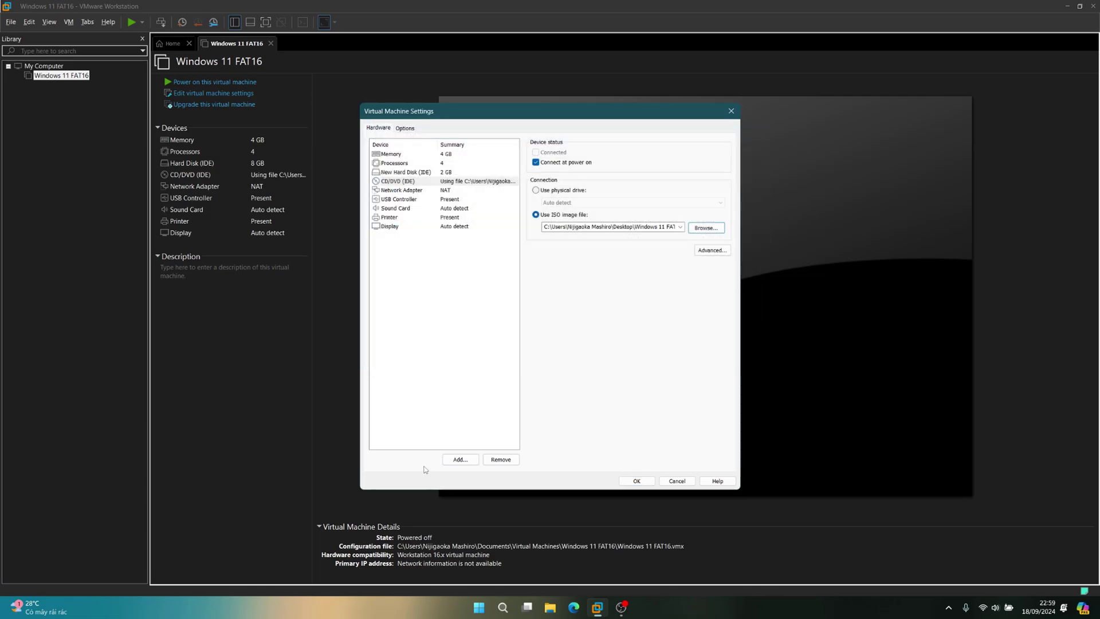
Add a floppy drive that uses the Win95 RTM.IMG image from the Windows 11 FAT16 tools folder.
click(460, 460)
click(598, 406)
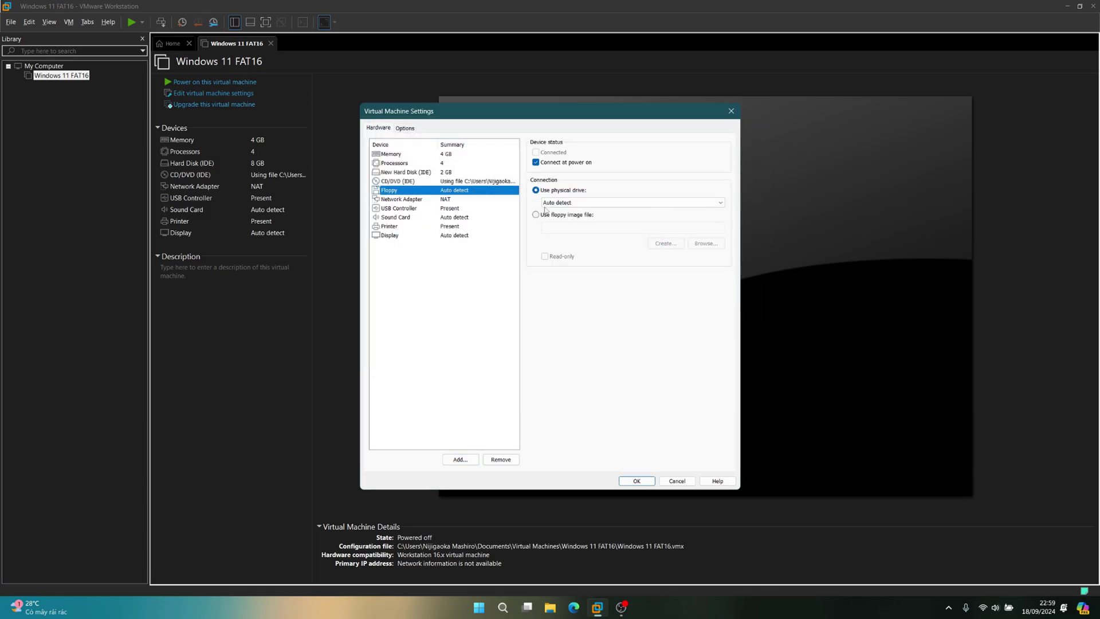
click(543, 213)
click(694, 244)
click(424, 224)
double_click(582, 216)
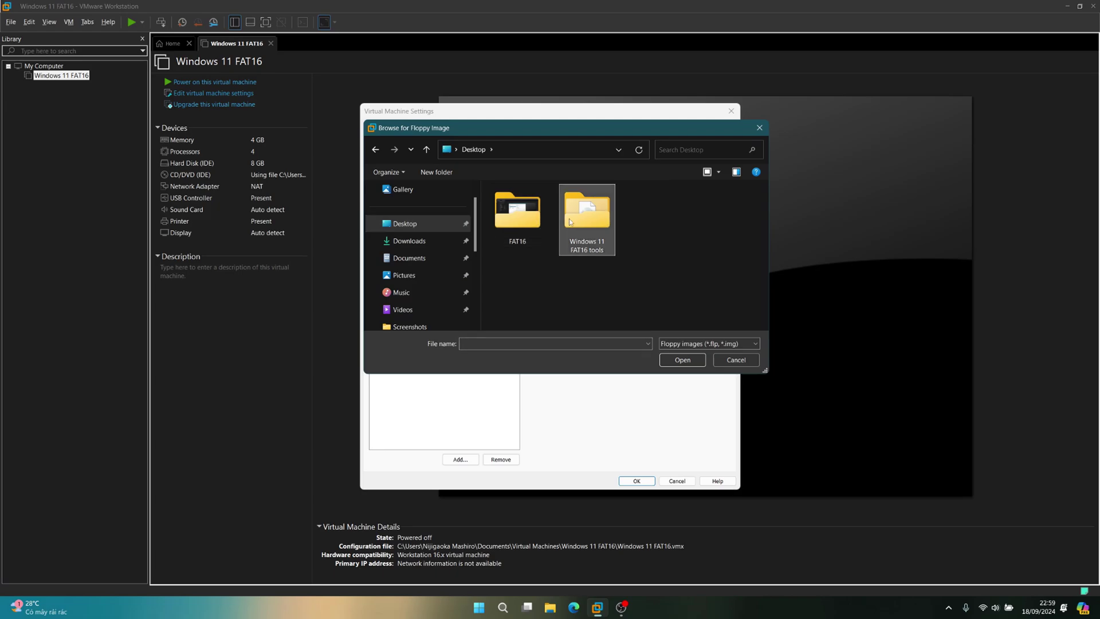
double_click(561, 280)
Turn off connecting the CD/DVD drive at power on, and start the virtual machine in full screen.
click(426, 181)
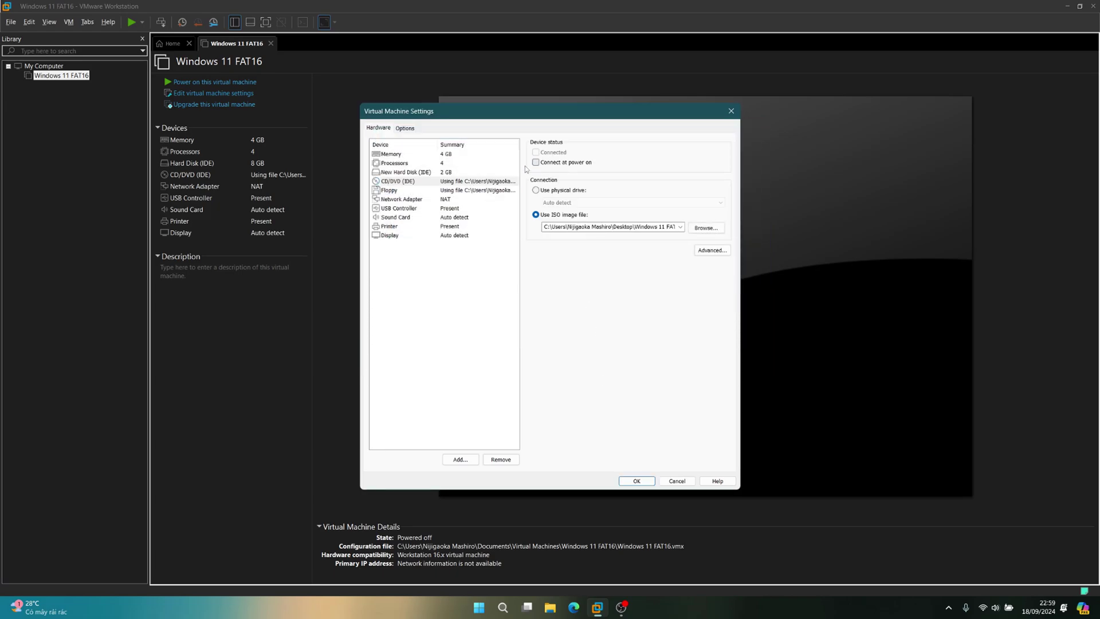
click(241, 81)
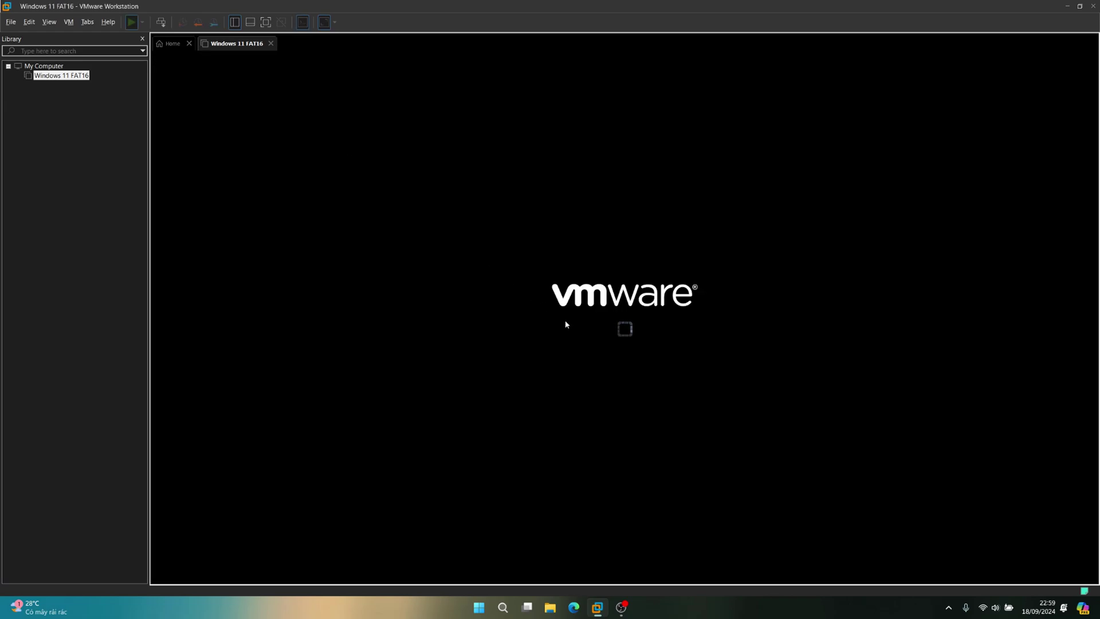
key(ctrl+alt+Return)
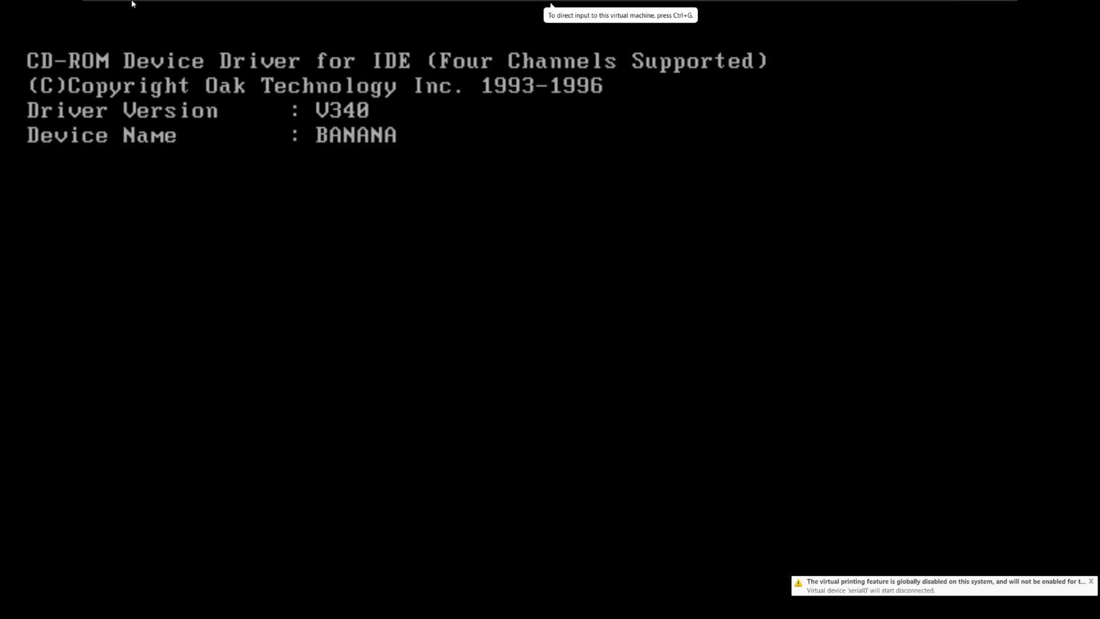
click(157, 6)
click(189, 33)
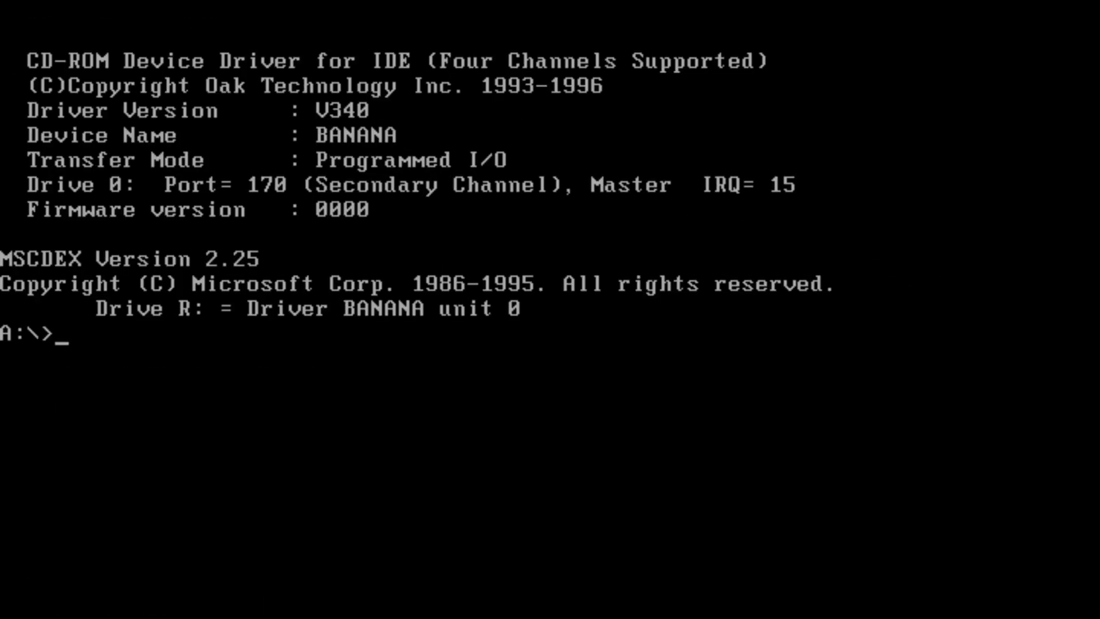
Format drive C: from the boot floppy's prompt and give it the volume label WIN11.
text(t c:)
key(Return)
text(y)
key(Return)
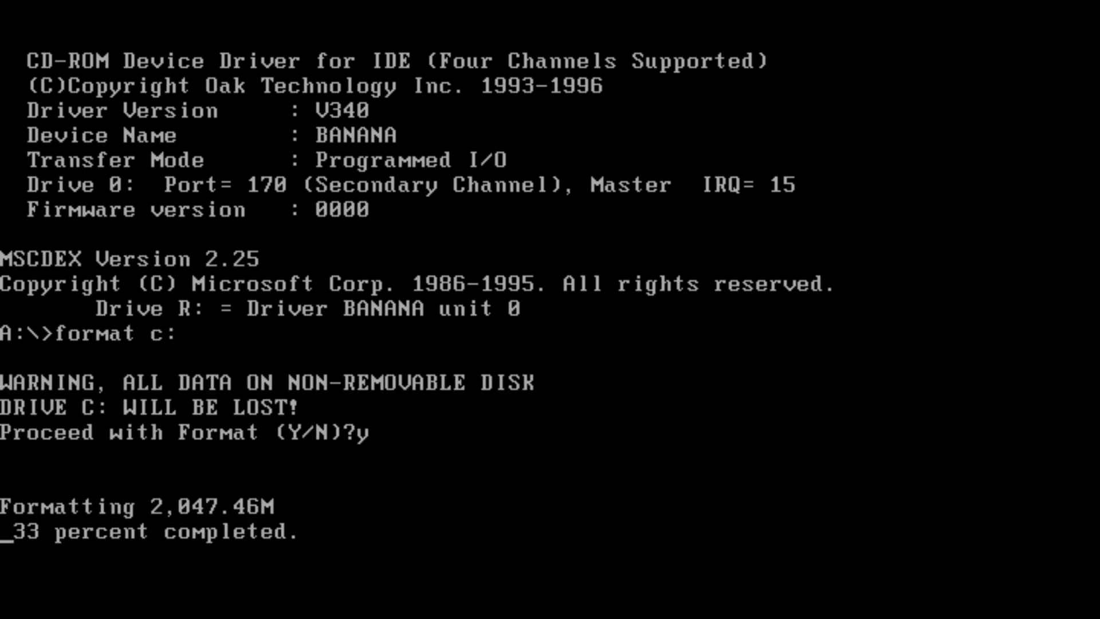
key(Return)
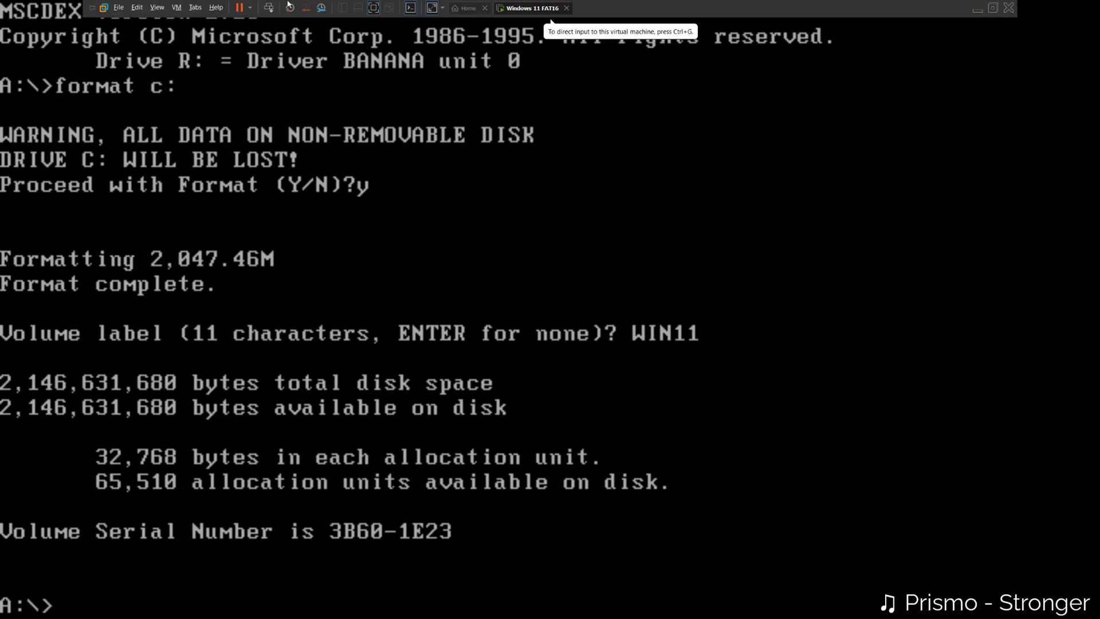
Connect the CD/DVD drive to the running virtual machine.
click(176, 7)
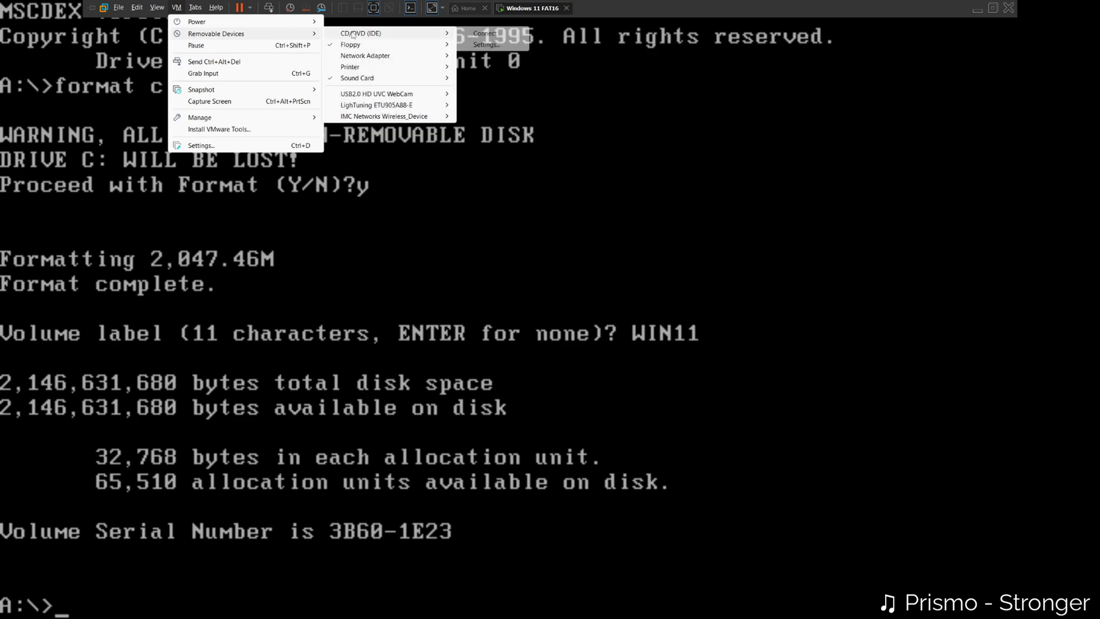
click(157, 7)
click(176, 33)
Launch Windows 2000 Setup from the i386 folder on drive R: and skip copying banana.ani.
text(R:)
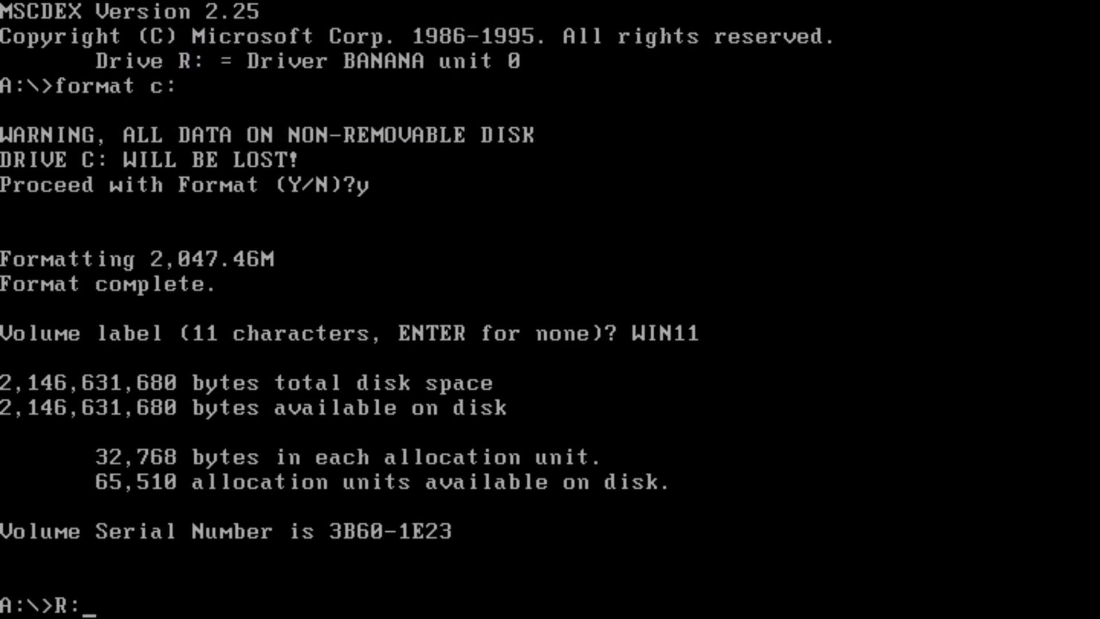
key(Return)
text(cd i386)
key(Return)
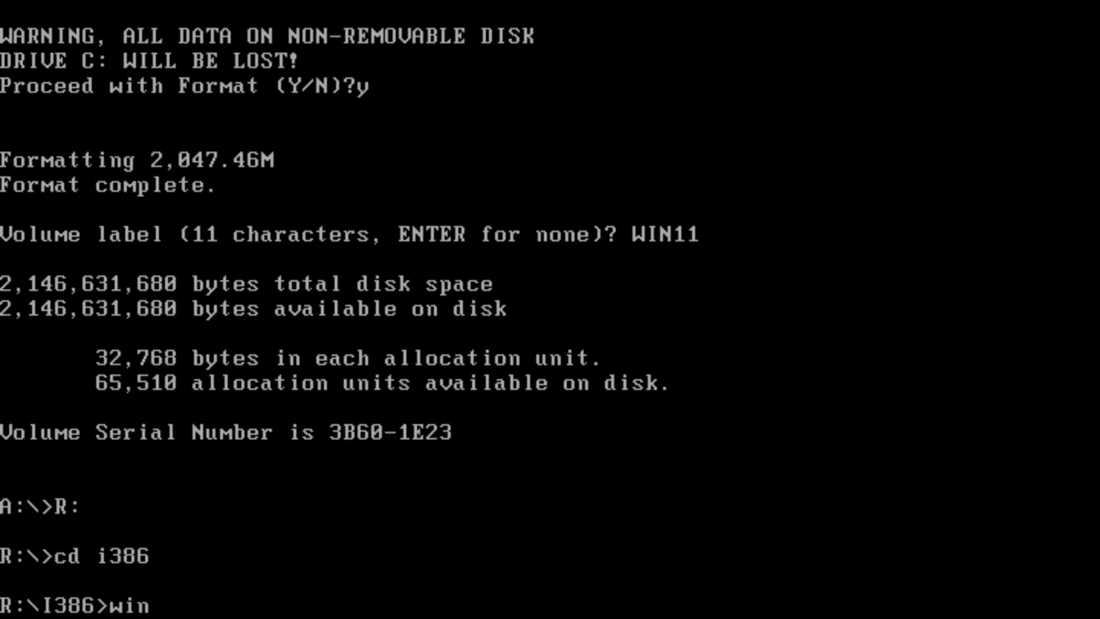
text(winnt3)
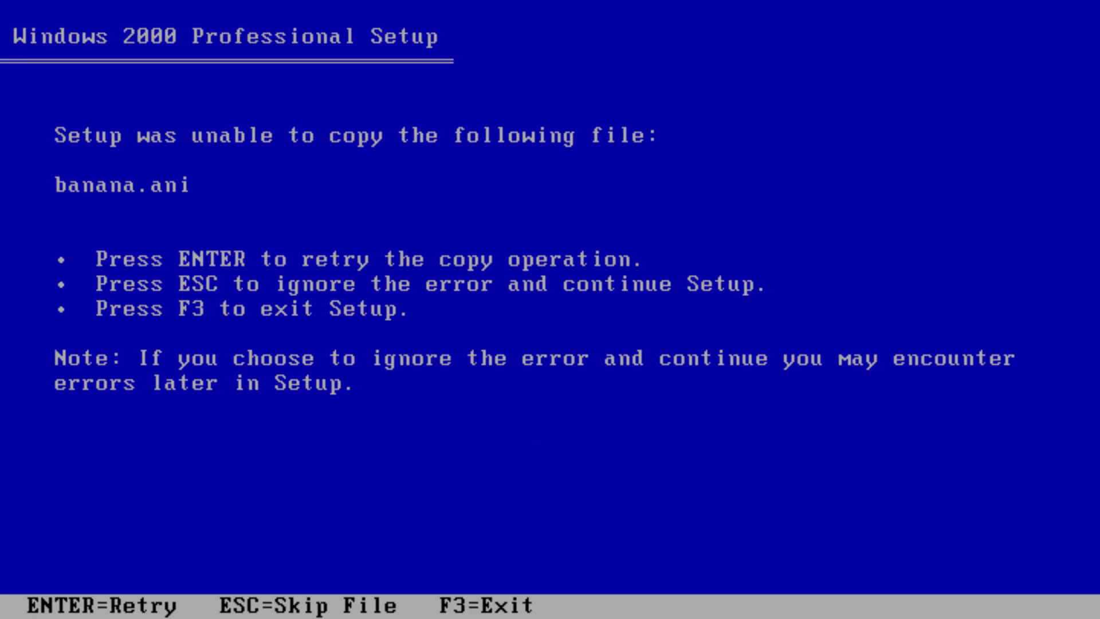
key(Escape)
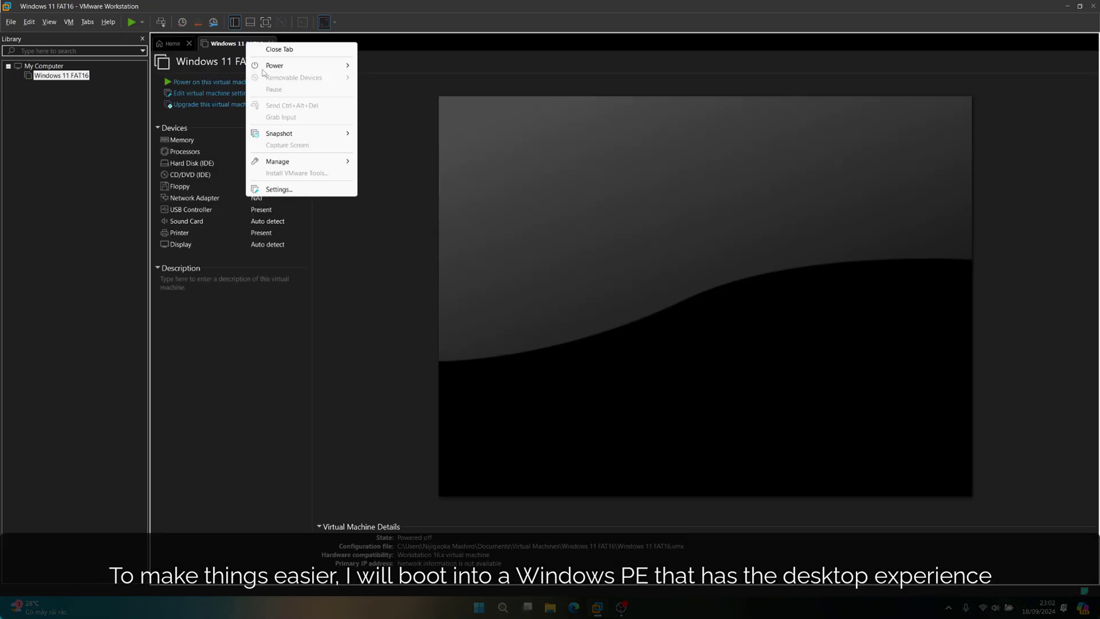
Remove the floppy drive and mount the HBCD_PE_x64_v102 ISO in the virtual machine's CD/DVD drive.
click(275, 189)
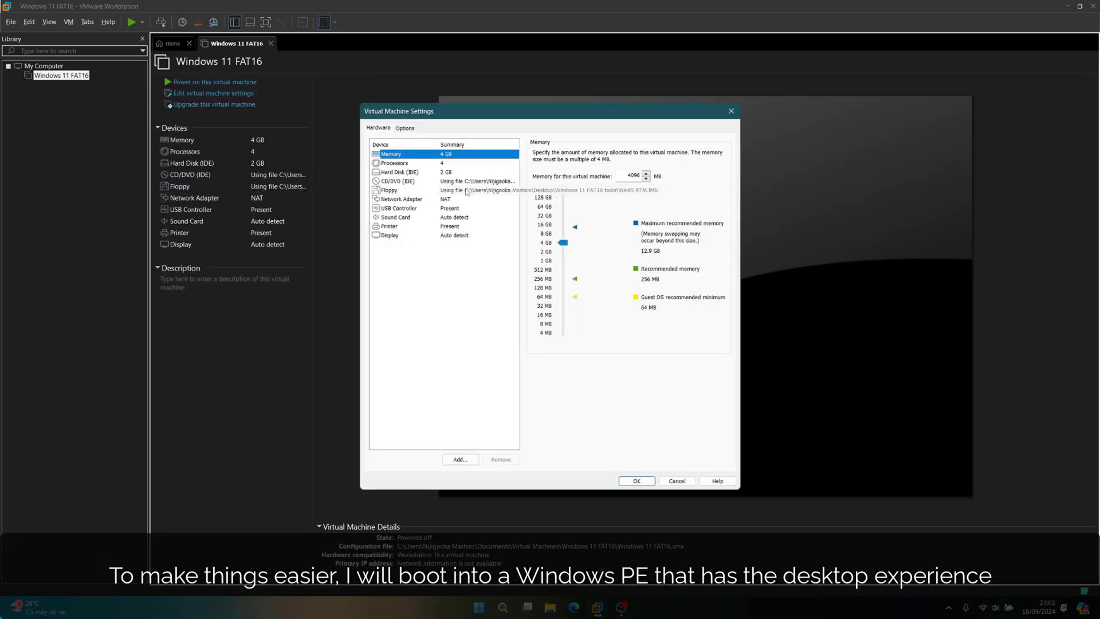
click(467, 191)
click(447, 181)
click(707, 228)
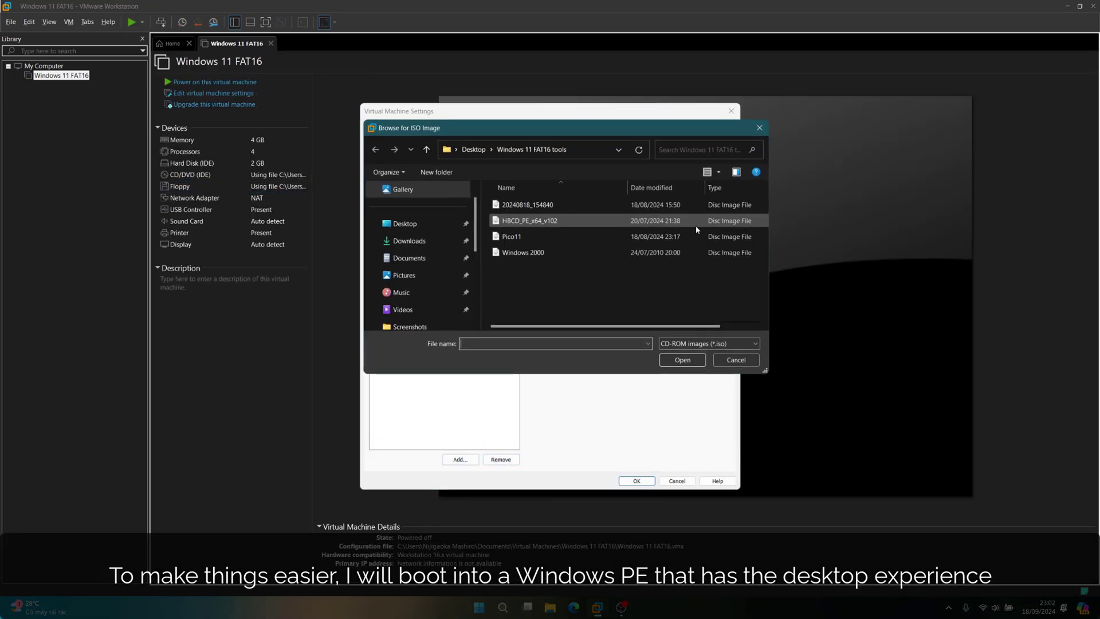
double_click(527, 220)
click(637, 481)
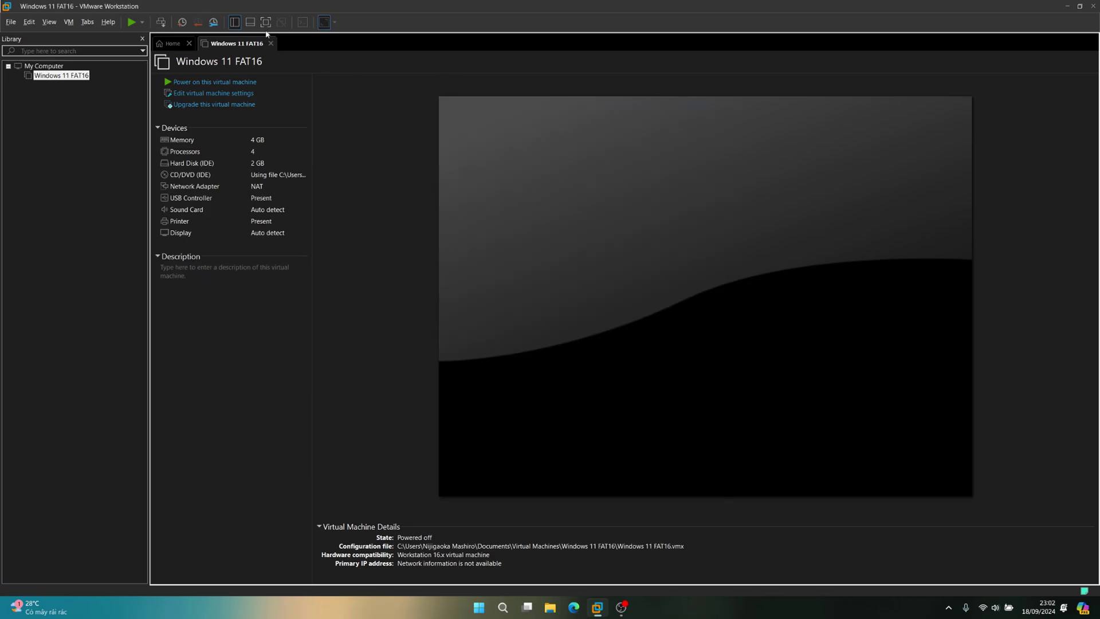
Power on the virtual machine and exit its BIOS setup, saving the changes.
click(215, 82)
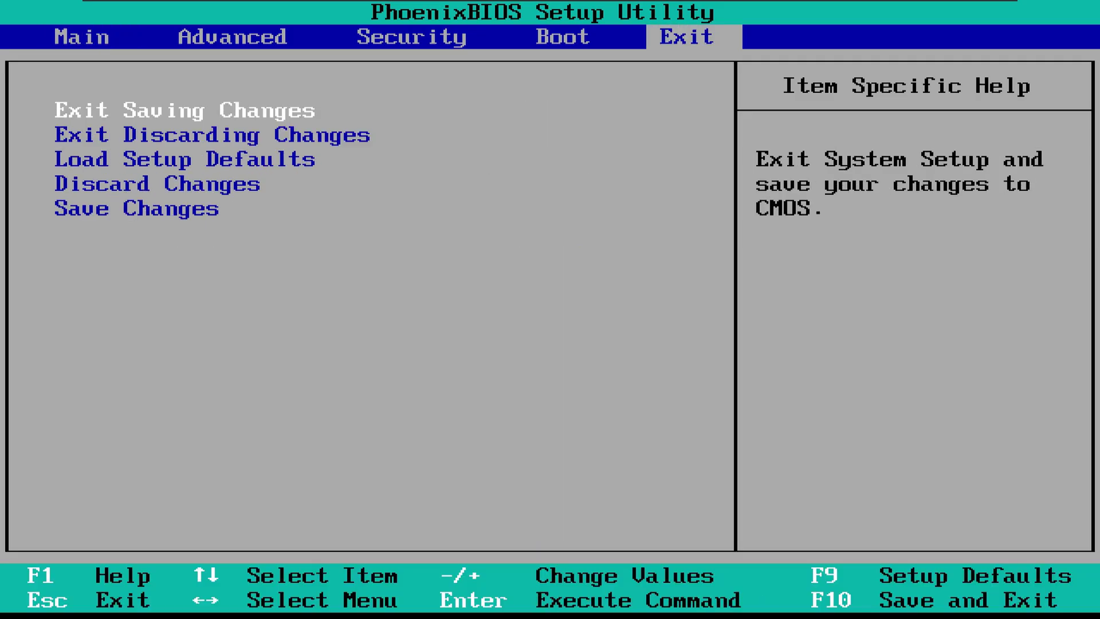
key(Return)
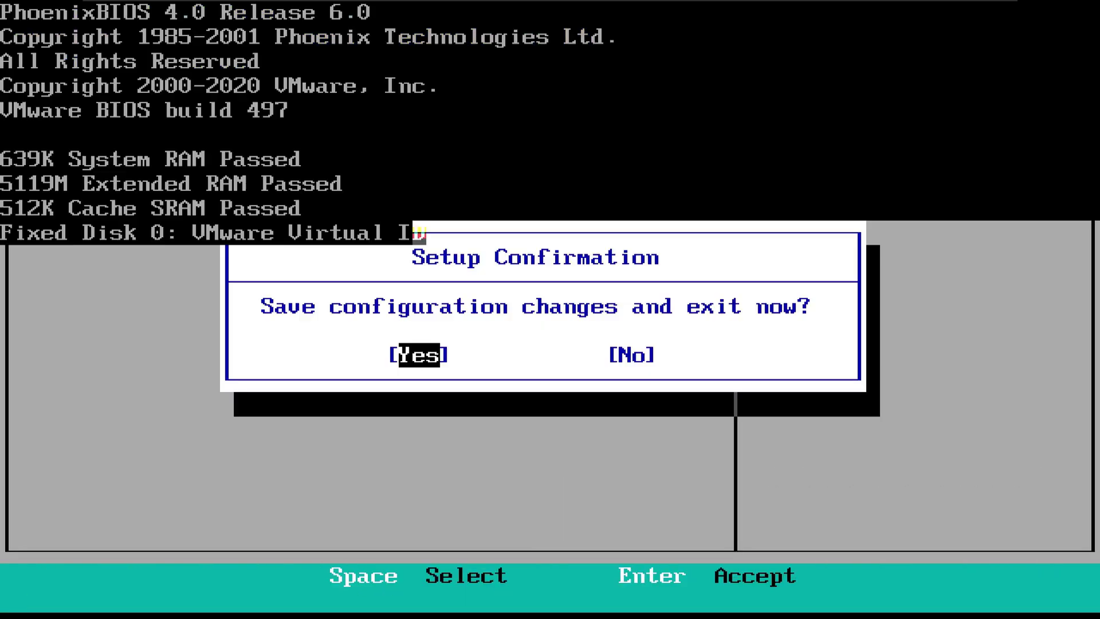
key(Return)
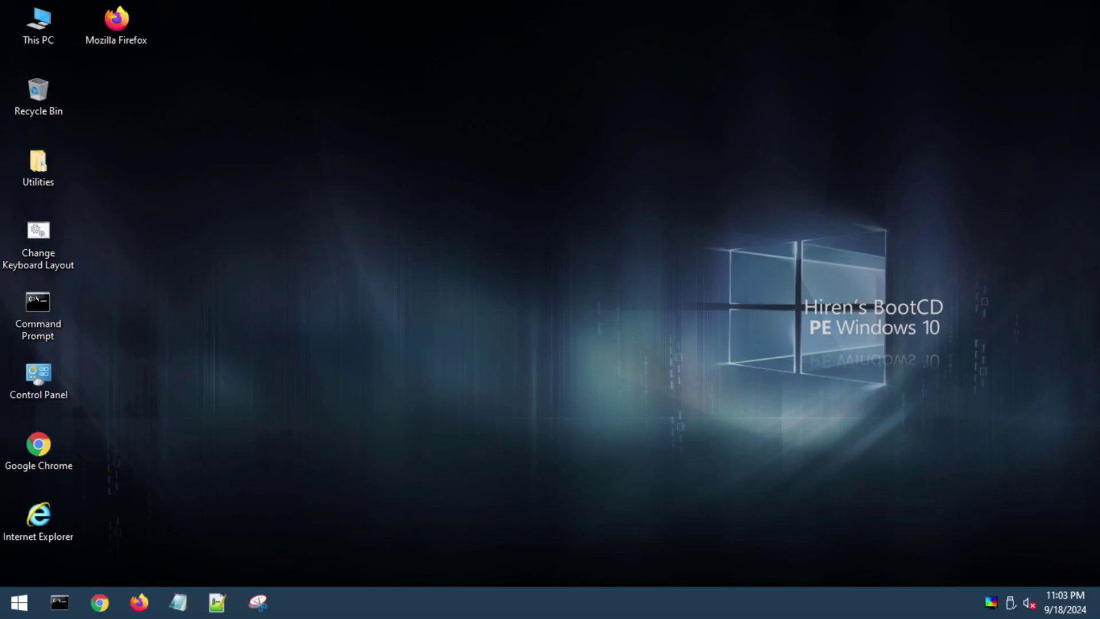
Open This PC, dismissing the network profile selector, and erase the contents of drive C: with the command rd c: /s /q.
double_click(37, 26)
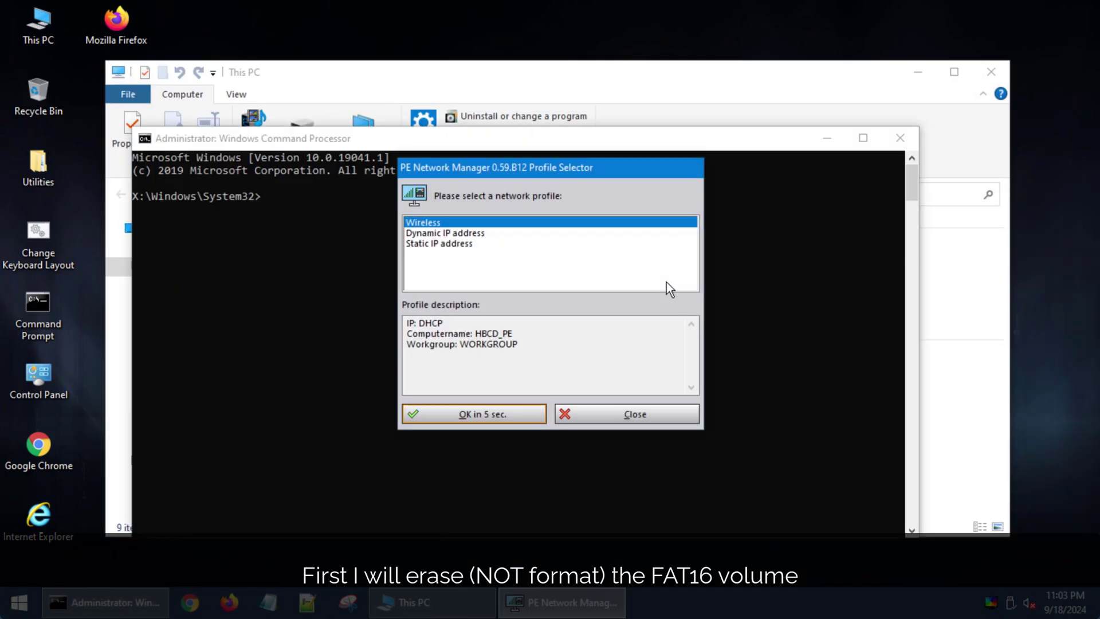
click(641, 417)
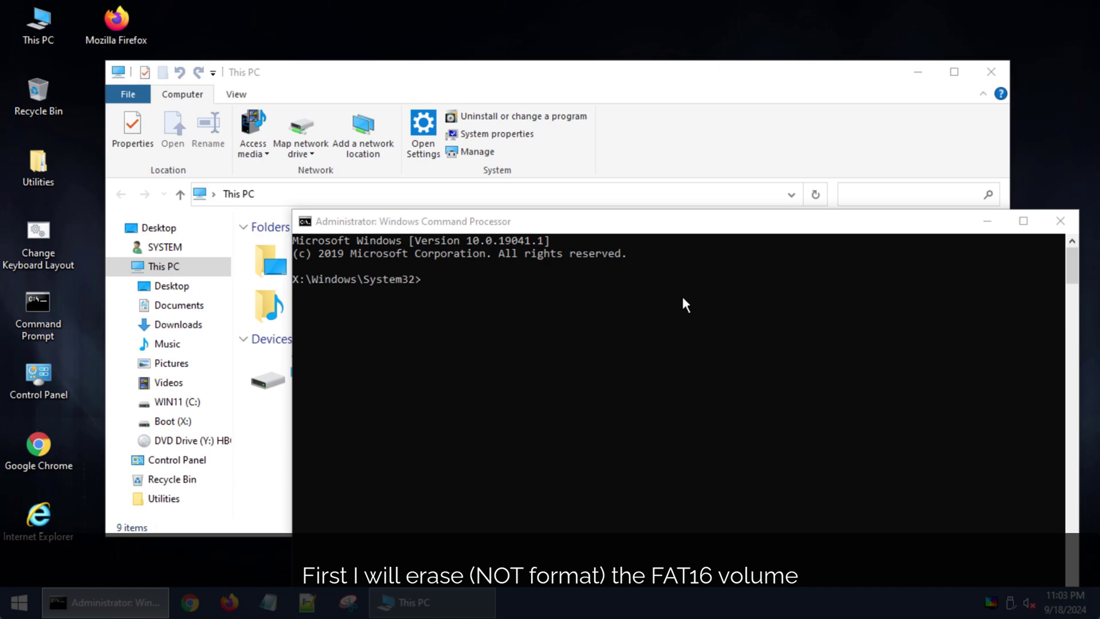
click(573, 250)
drag(501, 225, 663, 269)
text(rd c)
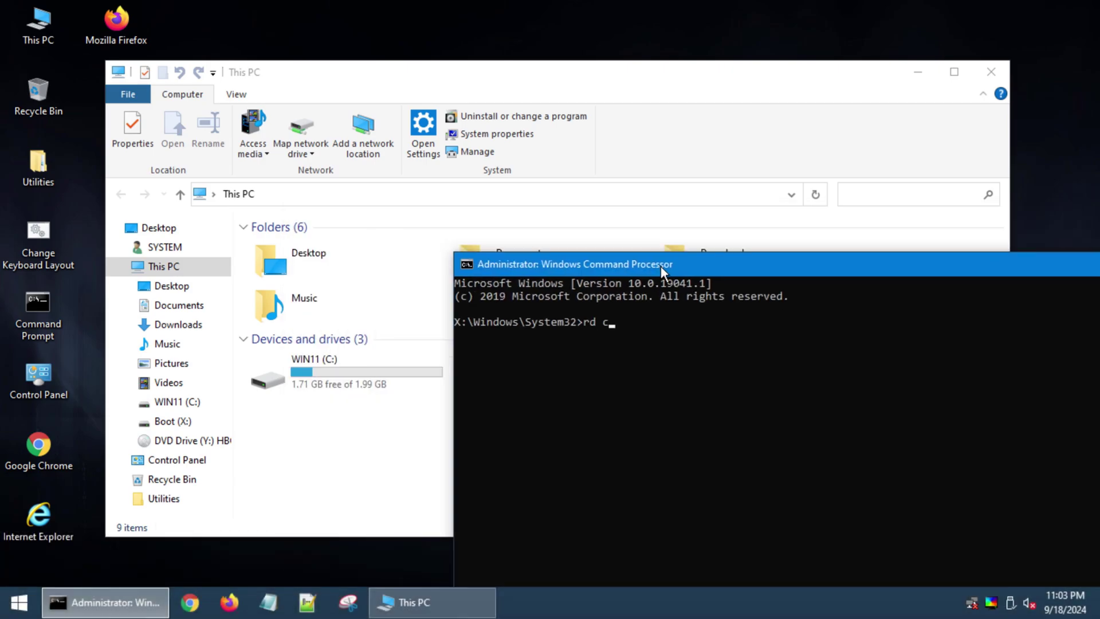
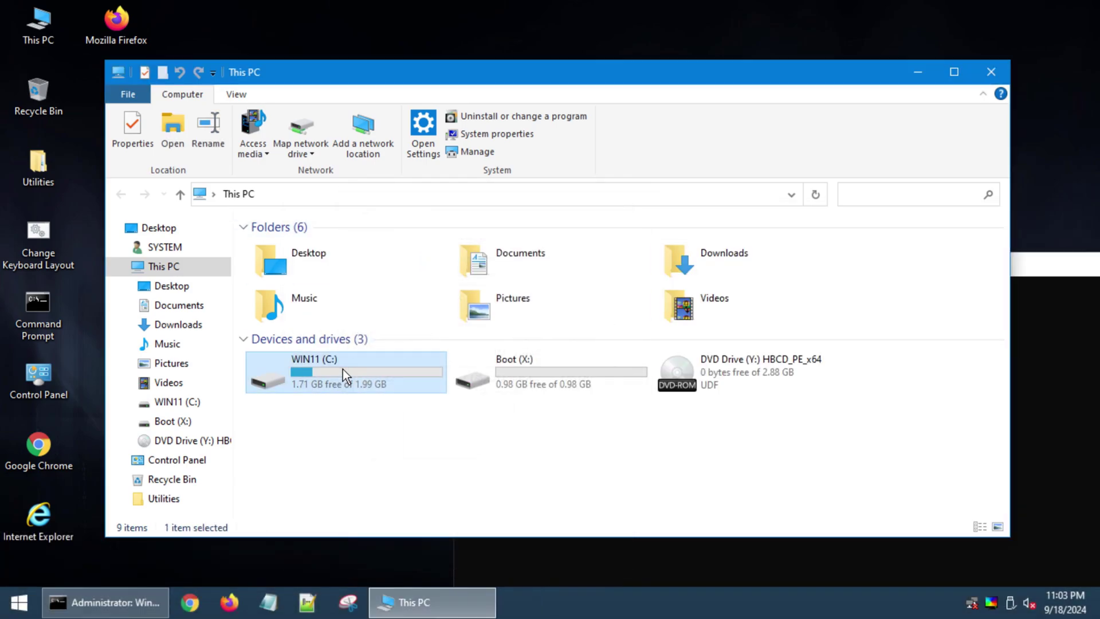
Add a new 4 GB SATA hard disk to the running virtual machine, naming its disk file img233.
key(ctrl+alt)
right_click(522, 8)
click(547, 155)
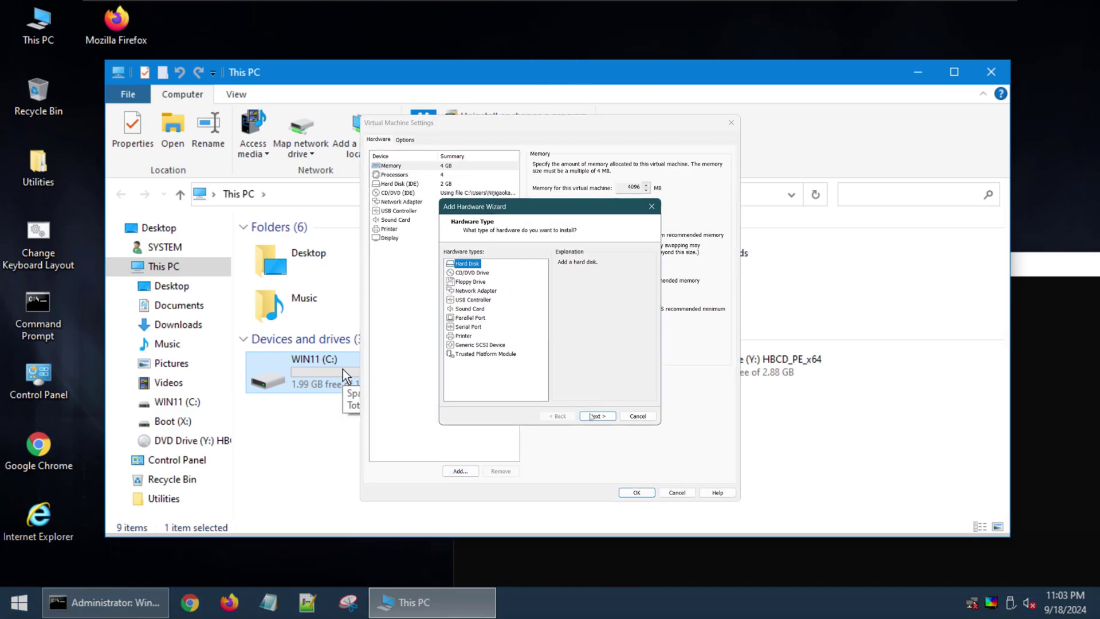
click(597, 416)
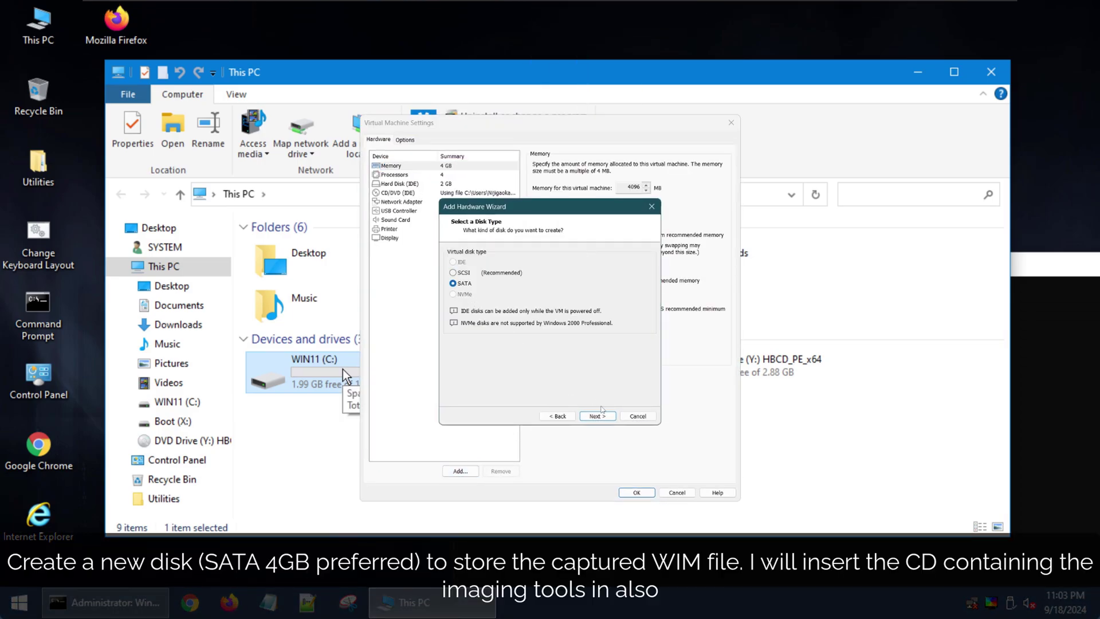
click(597, 416)
click(598, 416)
click(597, 415)
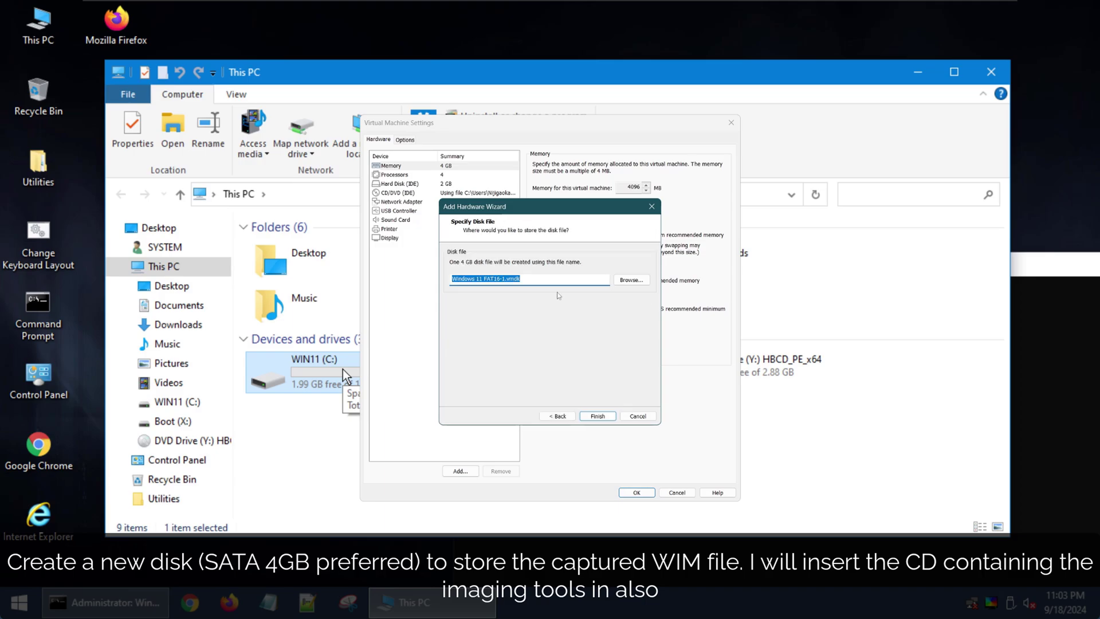
text(img233)
click(598, 416)
Swap the CD/DVD drive's image for the imaging tools ISO 20240818_154840 and apply the virtual machine settings.
click(444, 202)
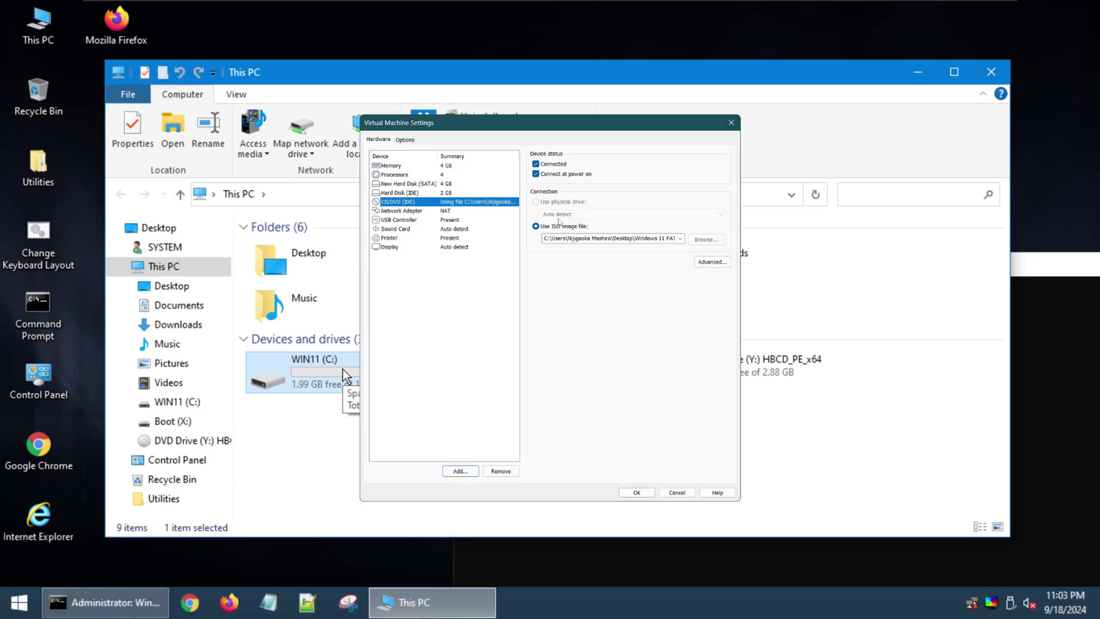
click(705, 239)
double_click(518, 217)
click(636, 493)
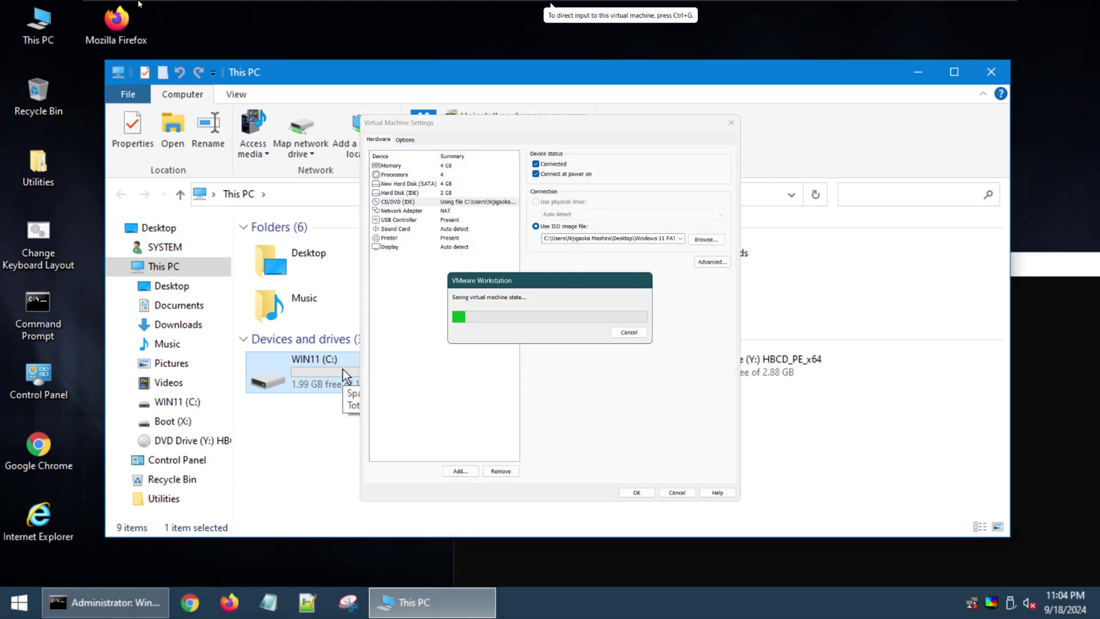
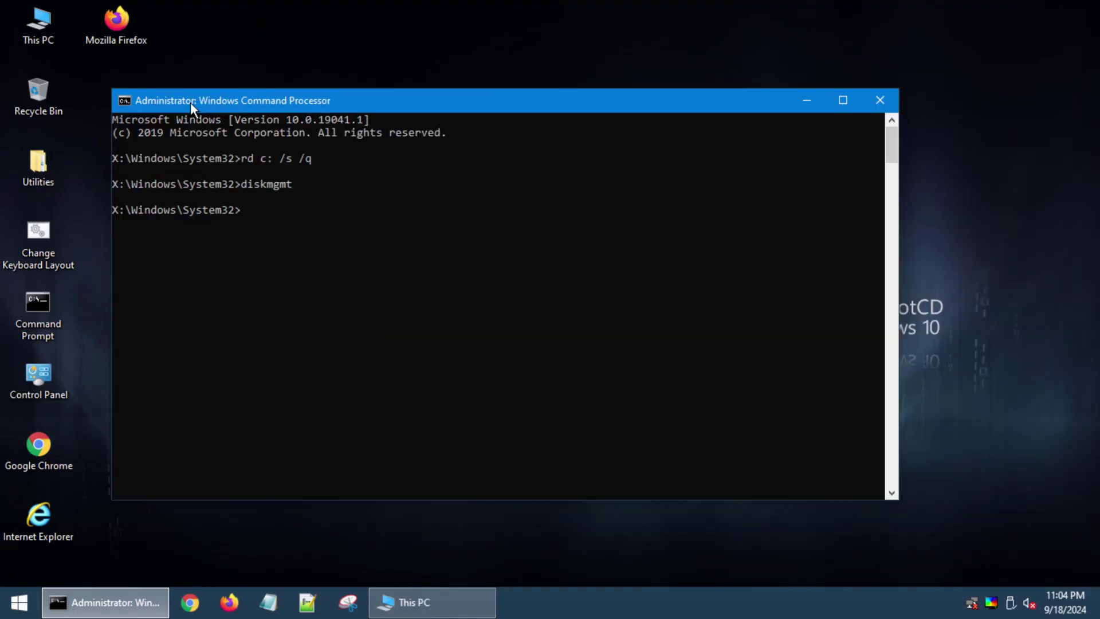
Start DiskPart in the command prompt and list the disks.
drag(190, 102, 336, 144)
text(diskpart)
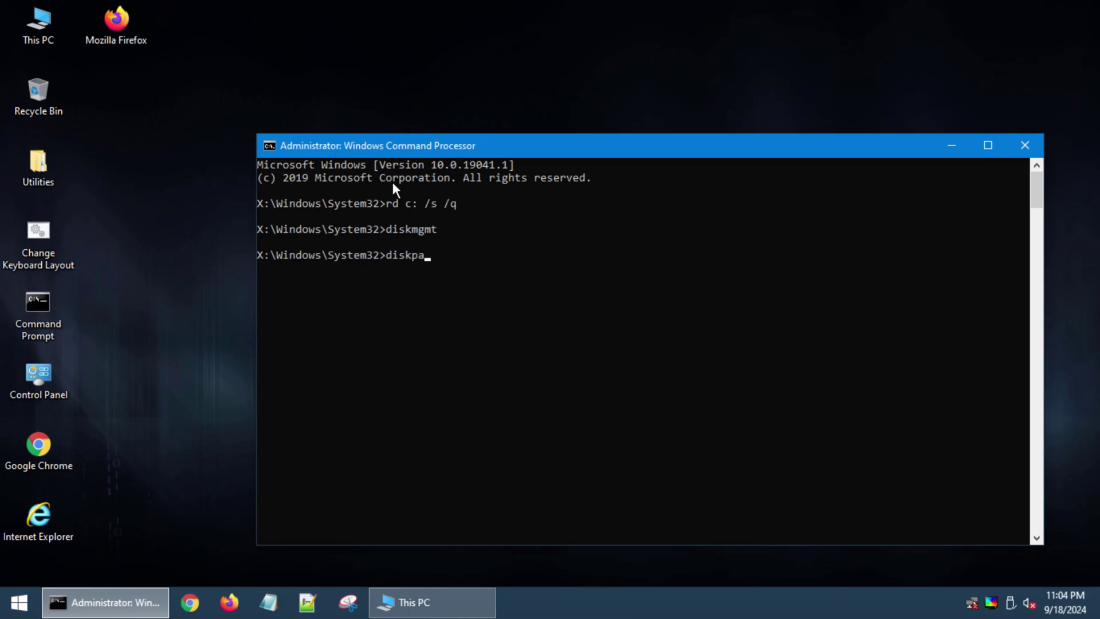
key(Return)
text(list disk)
key(Return)
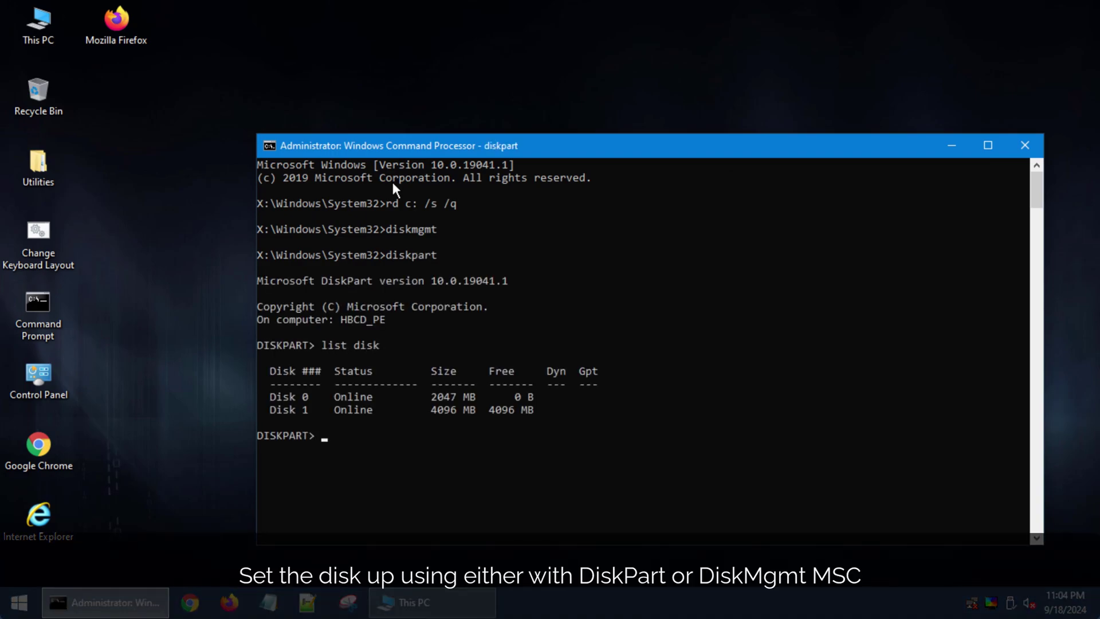
Create a primary partition on disk 1 and quick-format it as NTFS.
text(create part pri)
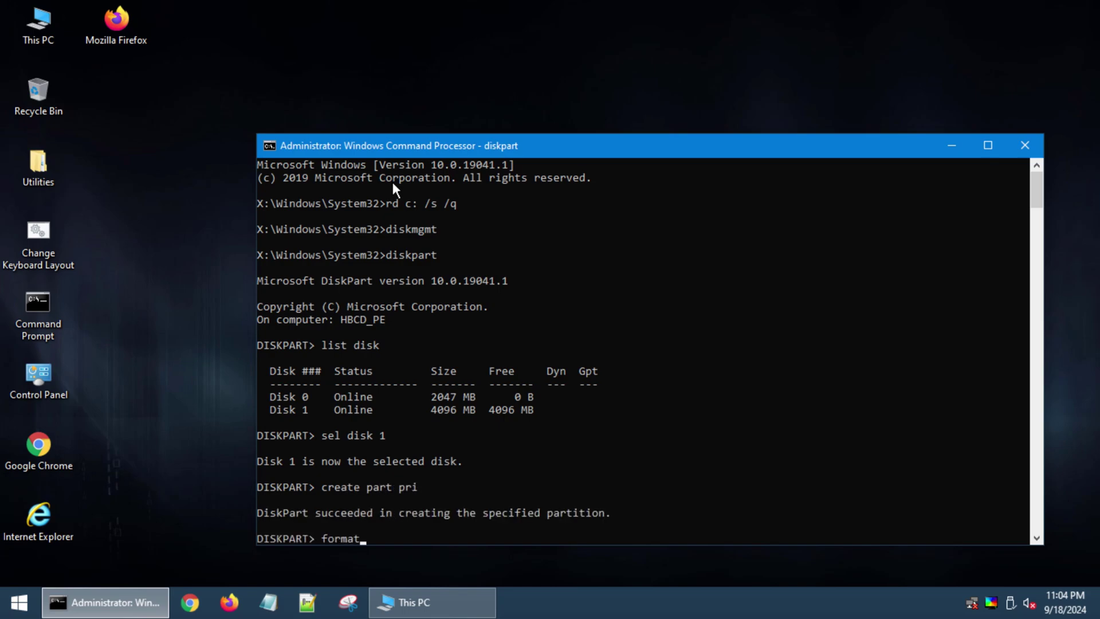
text(quick)
key(Return)
Assign the letter Z to the new partition, then exit DiskPart and minimize the command prompt.
text(a)
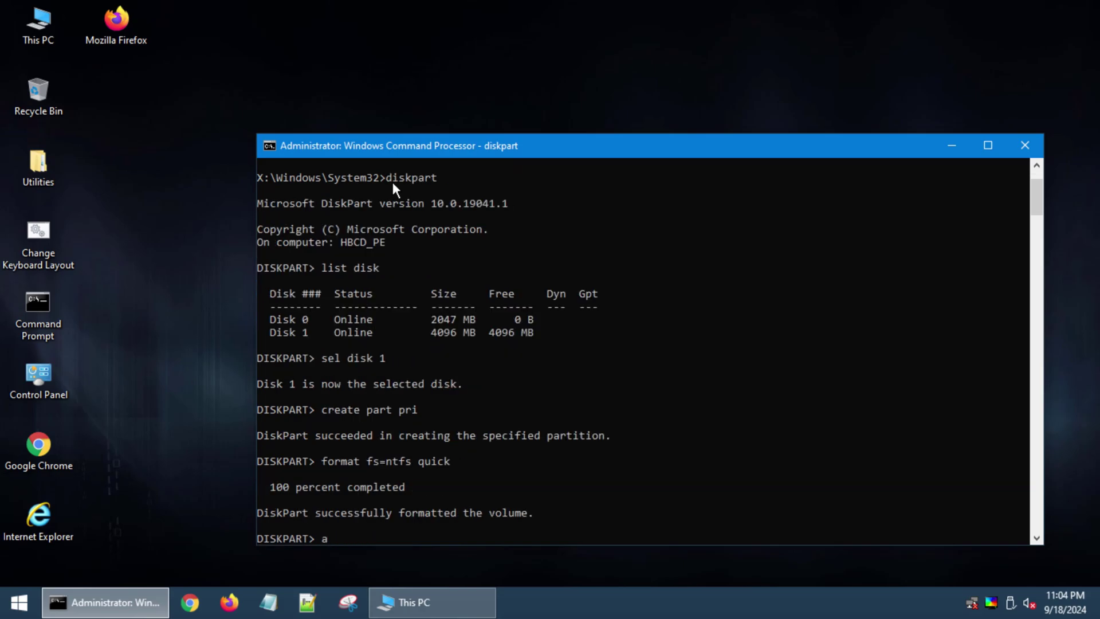
text(ssign letter Z)
key(Return)
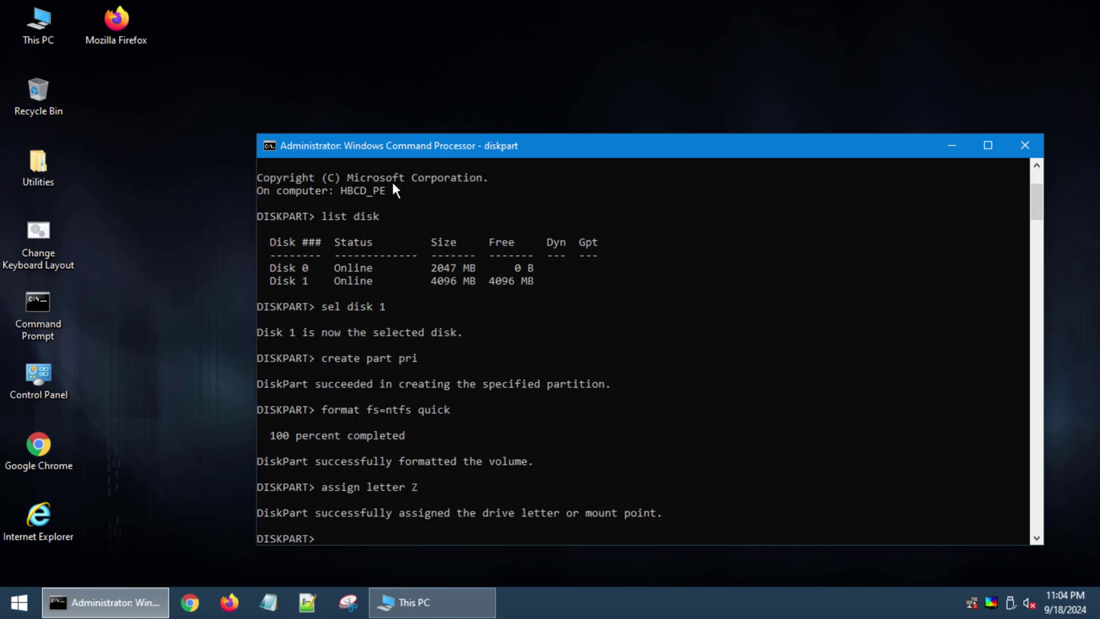
text(exit)
key(Return)
click(951, 145)
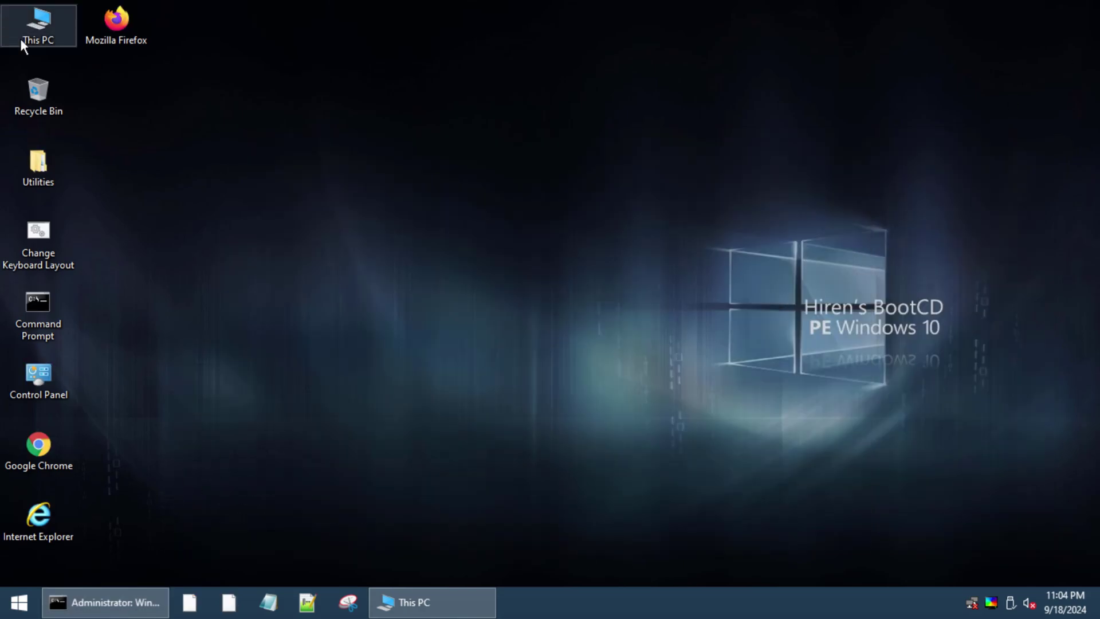
Copy gimagex_x64.exe from DVD drive Y: to the desktop.
double_click(38, 26)
double_click(679, 371)
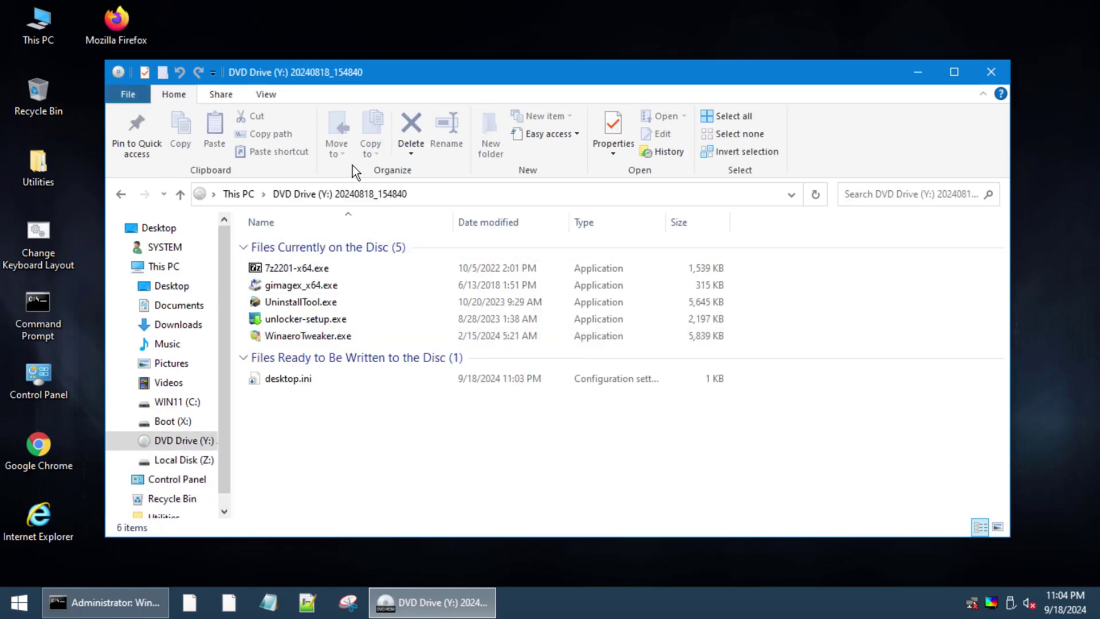
click(307, 285)
drag(306, 284, 75, 109)
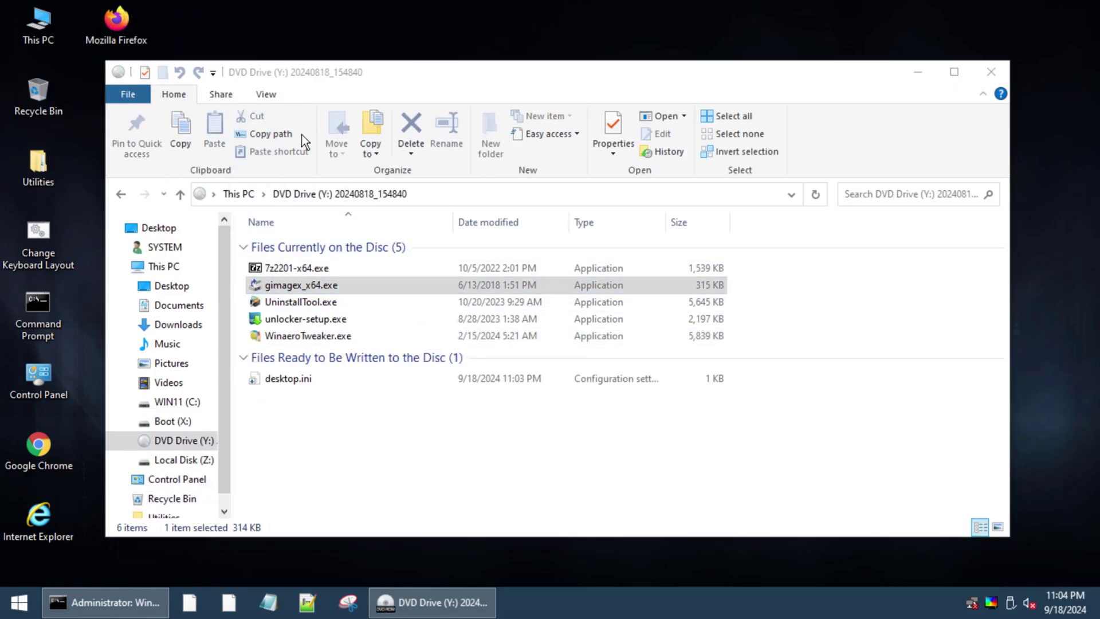
click(241, 193)
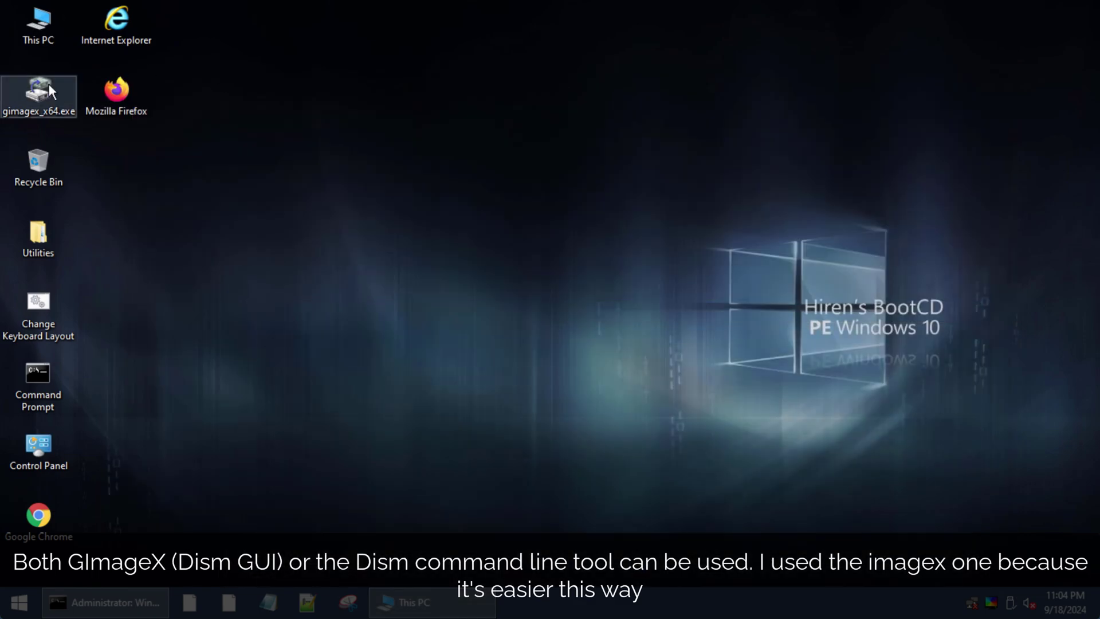
Launch gimagex_x64.exe from the desktop and browse the available drives for the capture folder.
double_click(38, 91)
click(720, 218)
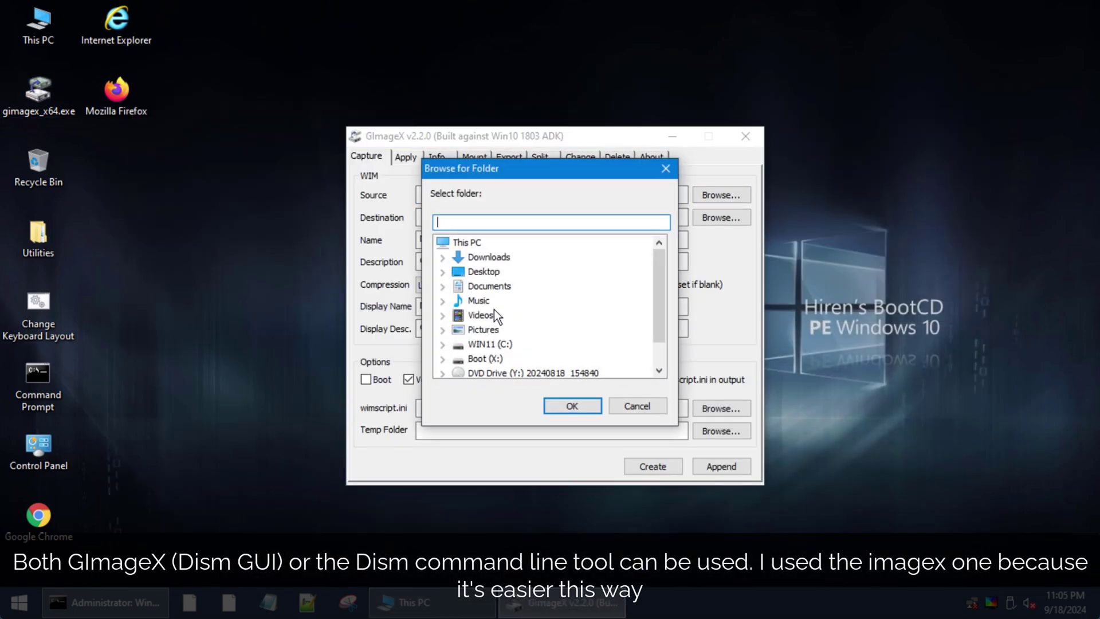
scroll(487, 332, down, 1)
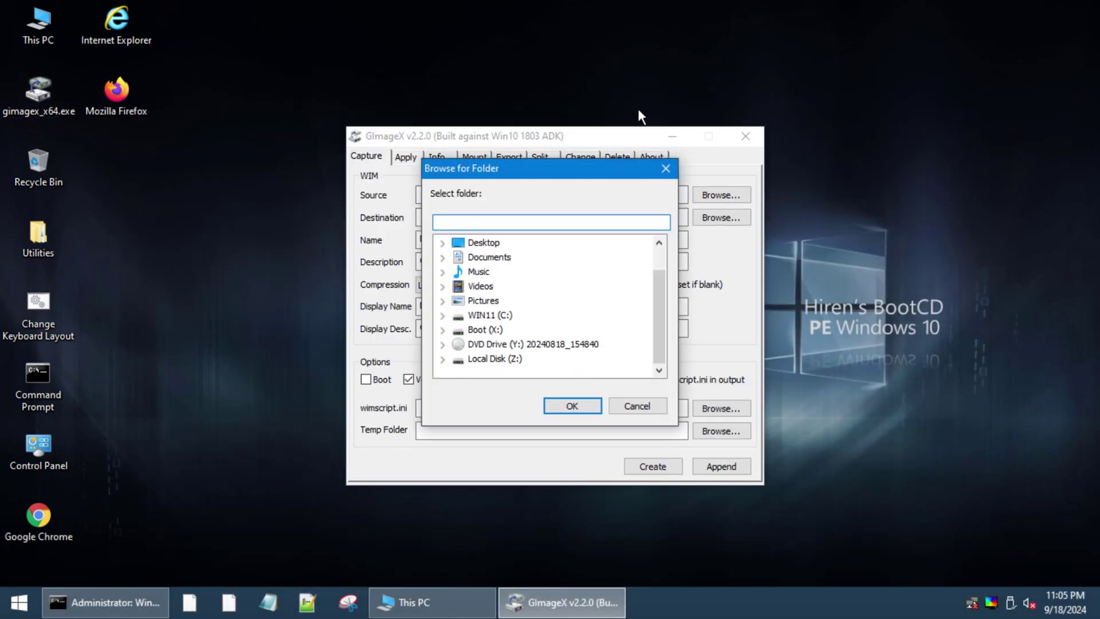
Start adding a SATA hard disk to the running virtual machine, using an existing virtual disk.
right_click(527, 7)
click(564, 157)
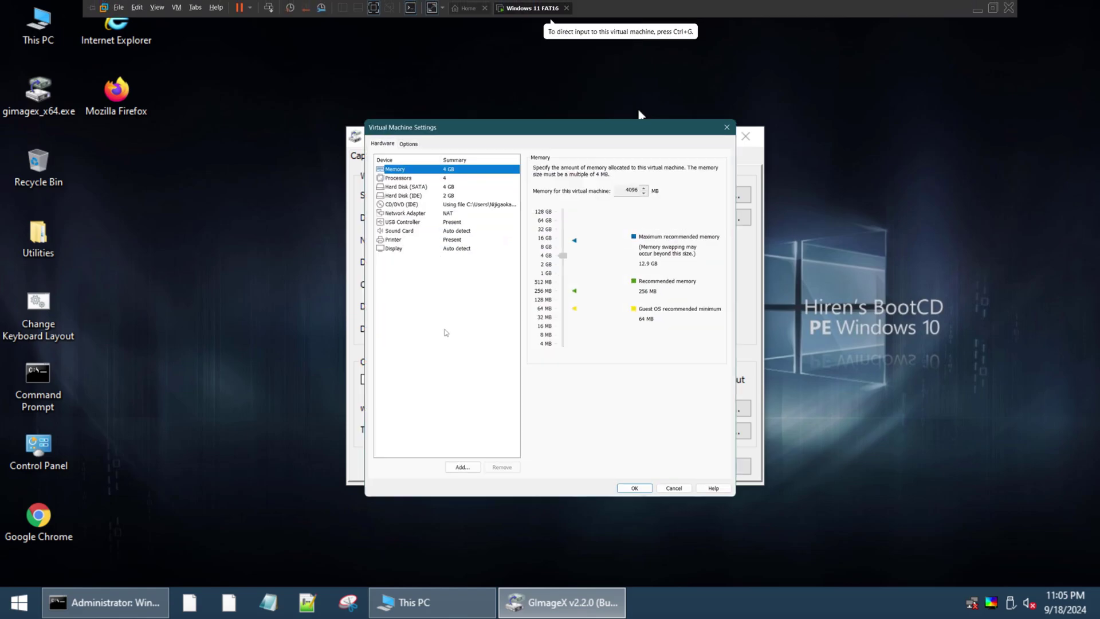
click(462, 466)
key(Return)
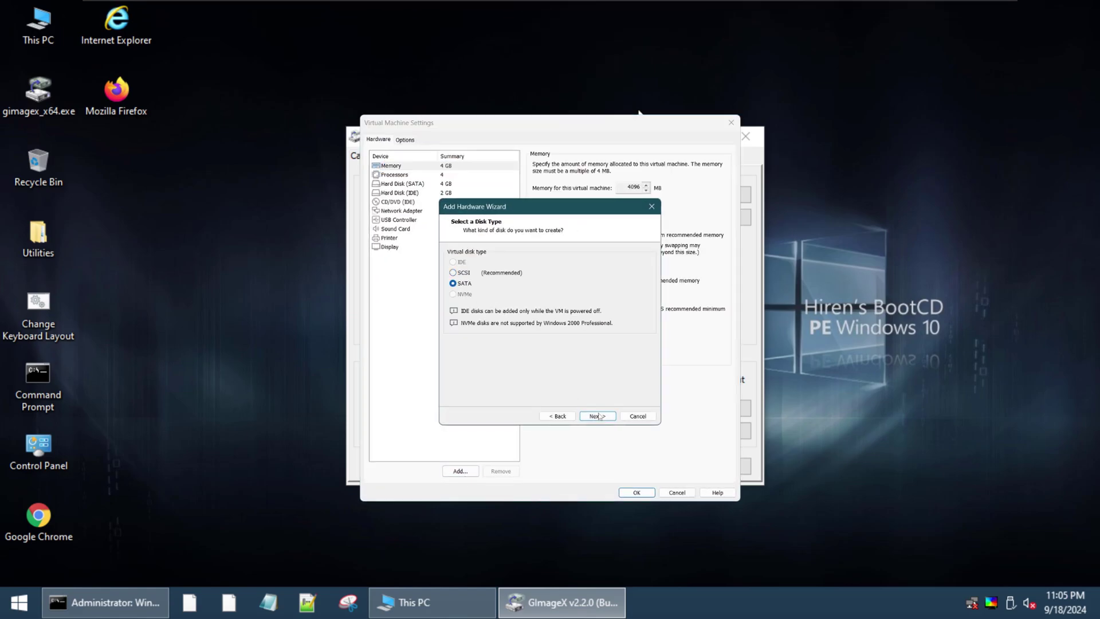
click(598, 416)
click(453, 305)
click(598, 416)
Pick the existing disk file inside the Virtual Machines folder and apply the virtual machine settings.
click(628, 263)
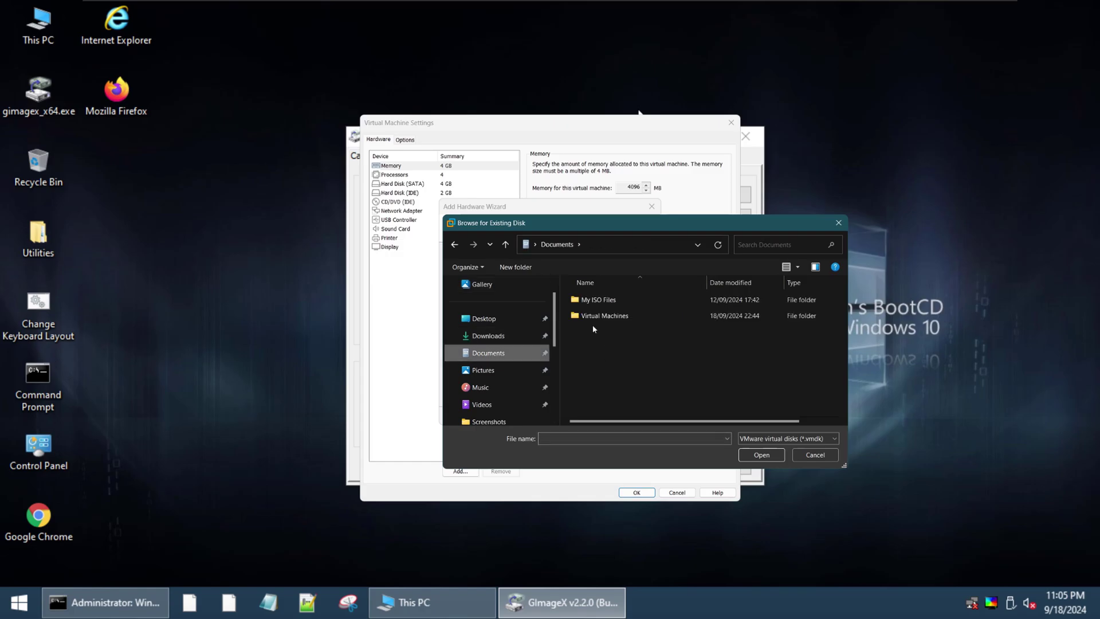
double_click(598, 317)
double_click(611, 317)
double_click(640, 391)
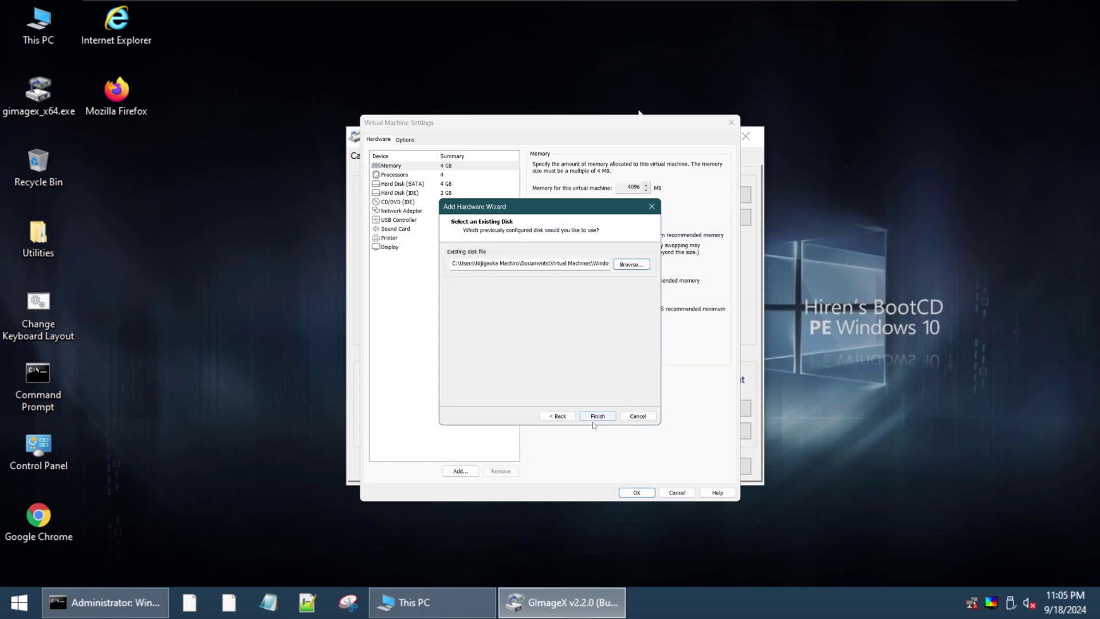
click(596, 417)
click(636, 492)
mouse_move(532, 5)
Refresh the drive list in This PC, close that window and cancel the open folder selection in GImageX.
click(157, 7)
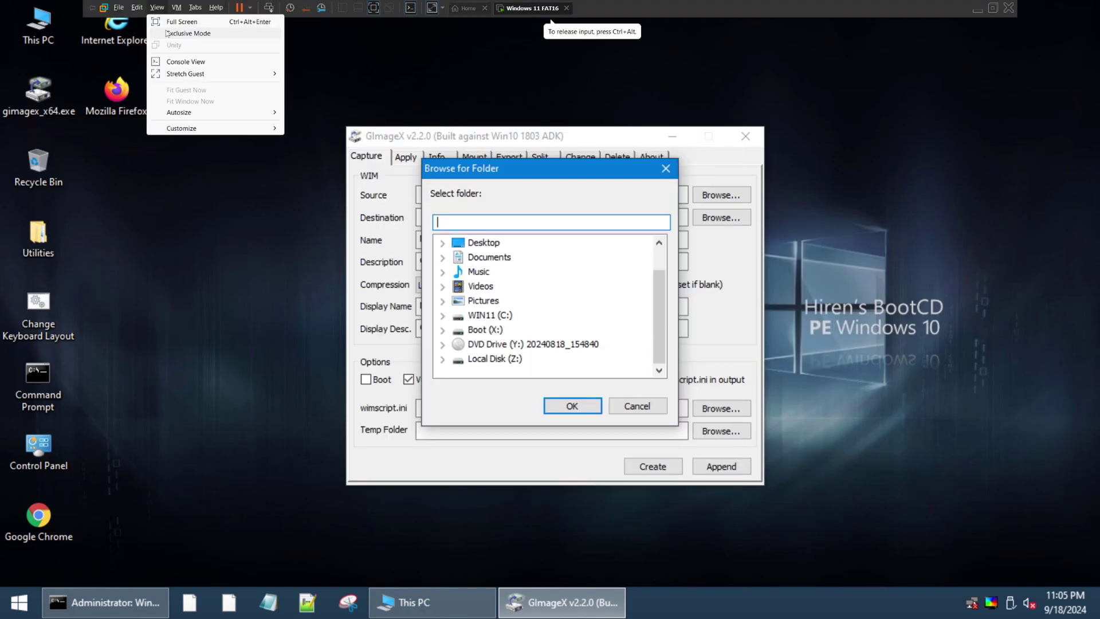
click(432, 602)
click(810, 194)
click(992, 71)
click(637, 405)
Set the capture source to D:\ and the destination to Z:\wtf.wim.
click(721, 195)
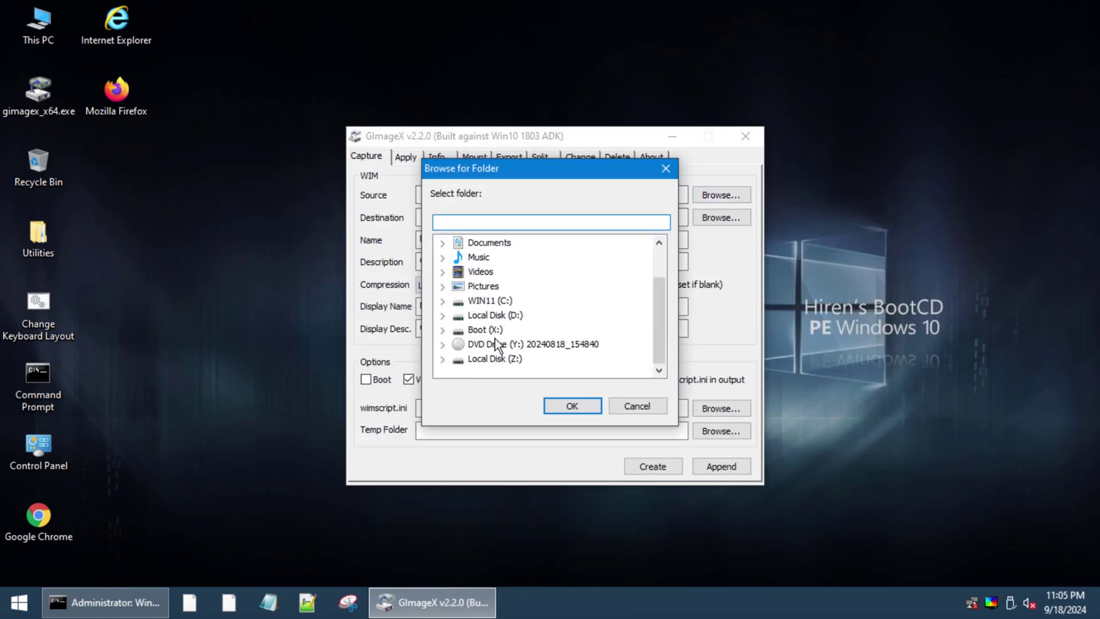
click(495, 315)
click(571, 406)
click(721, 217)
click(422, 416)
text(wtf)
key(Return)
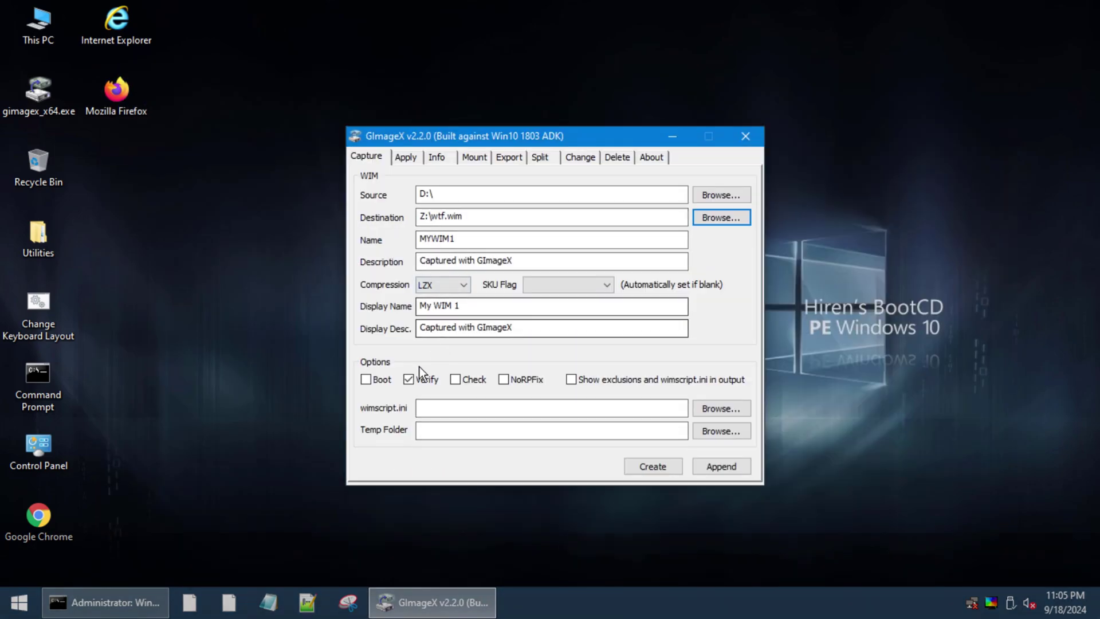
Capture the WIM with compression None and Check enabled, opening Task Manager meanwhile, and close the finished operation.
click(455, 379)
click(650, 466)
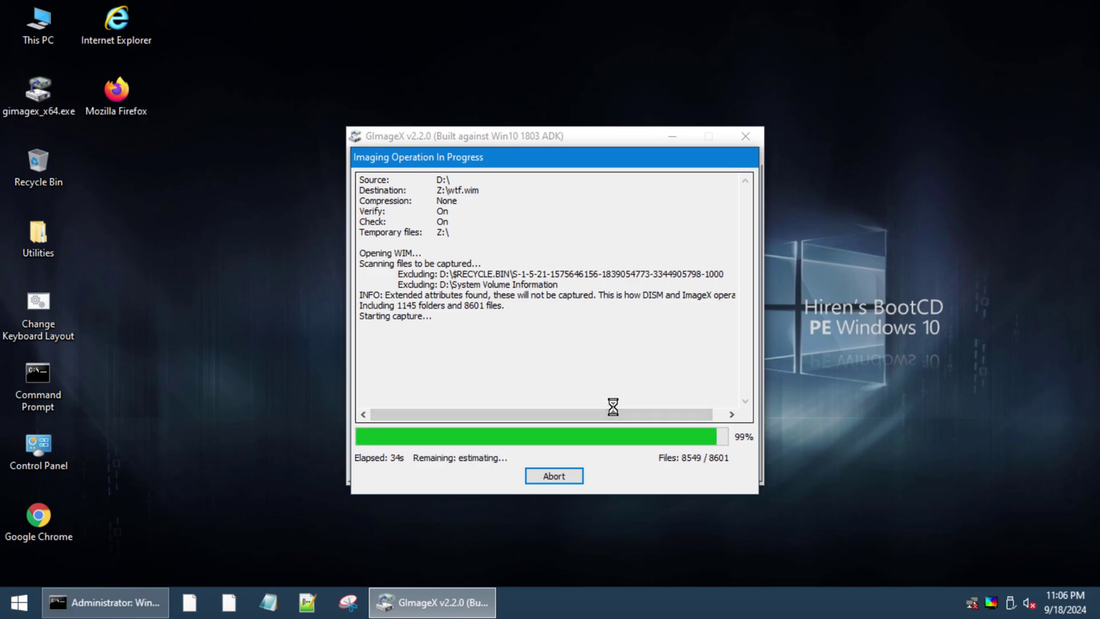
right_click(587, 601)
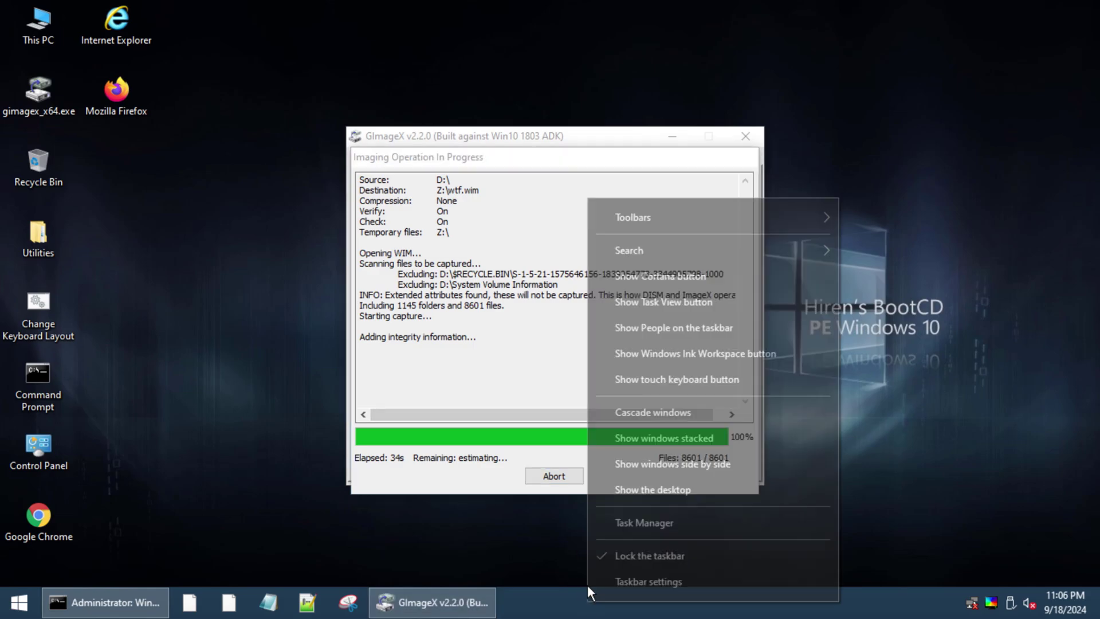
click(613, 521)
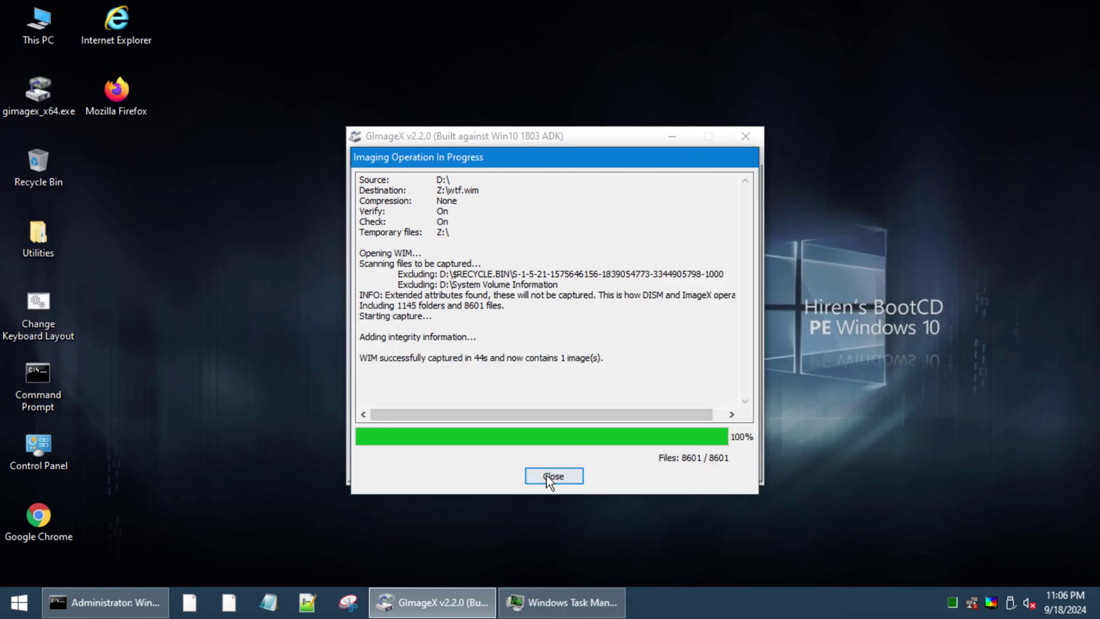
click(547, 477)
Try to apply image 1 of Z:\wtf.wim to C:\ with Verify and Check enabled.
click(401, 158)
click(720, 195)
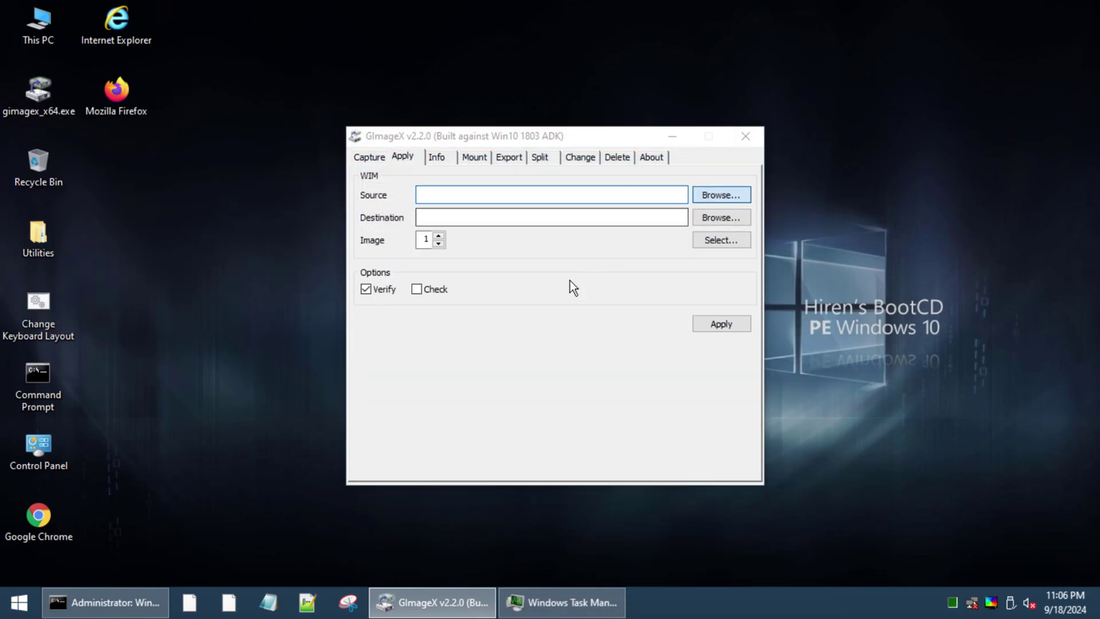
double_click(530, 260)
click(720, 217)
scroll(497, 345, down, 1)
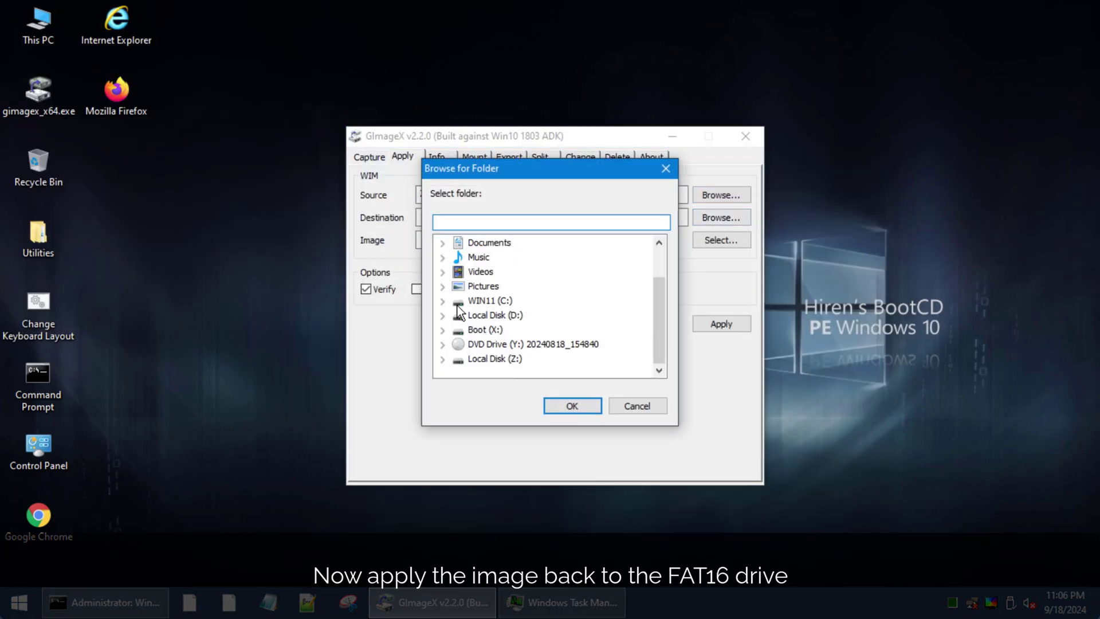
click(570, 405)
click(713, 324)
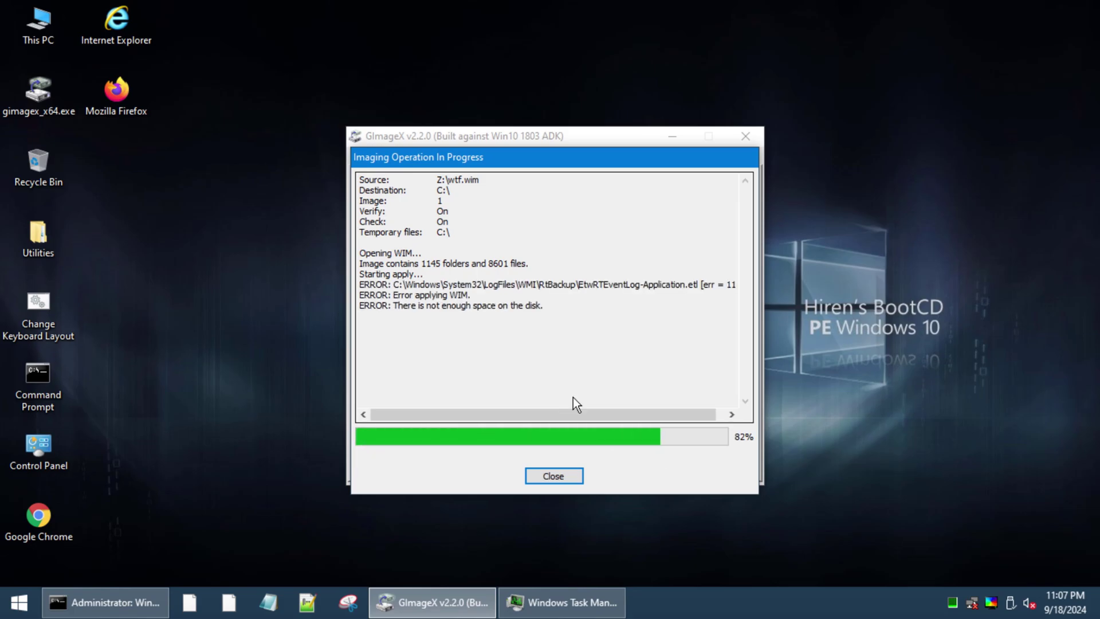
Examine the errors in the apply log and the free space on drive C: in This PC.
click(429, 304)
drag(400, 285, 701, 285)
click(601, 361)
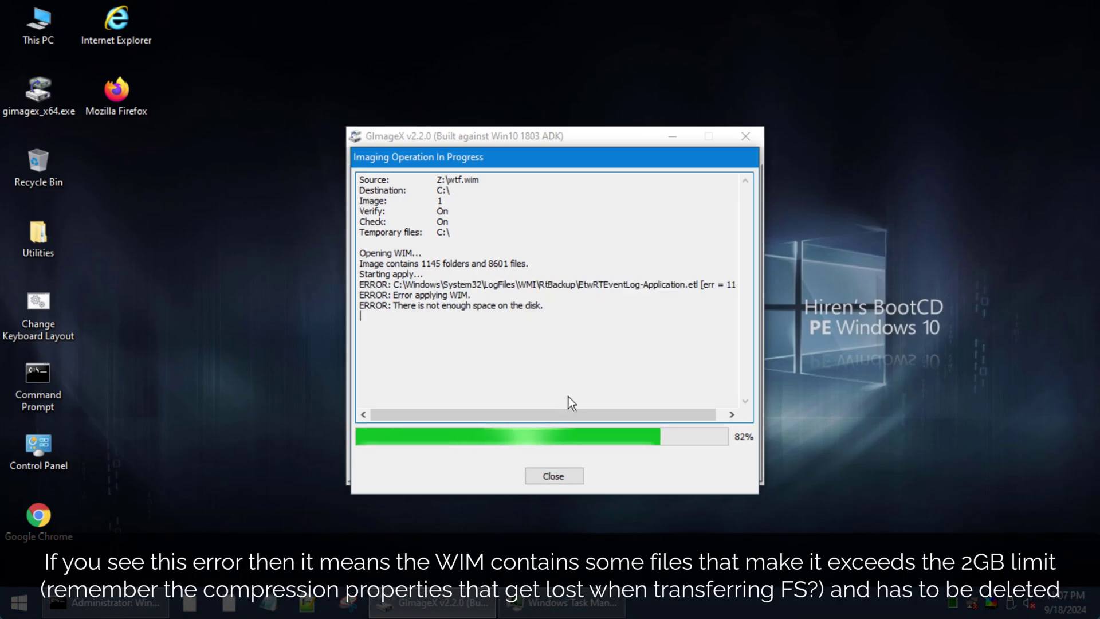
double_click(39, 24)
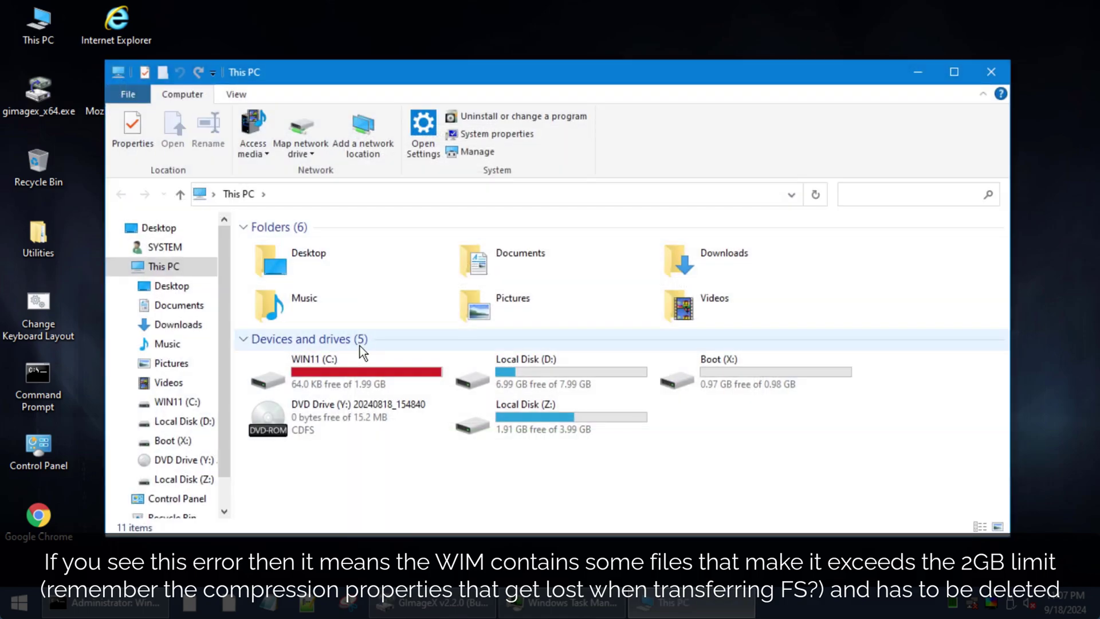
click(334, 390)
click(357, 477)
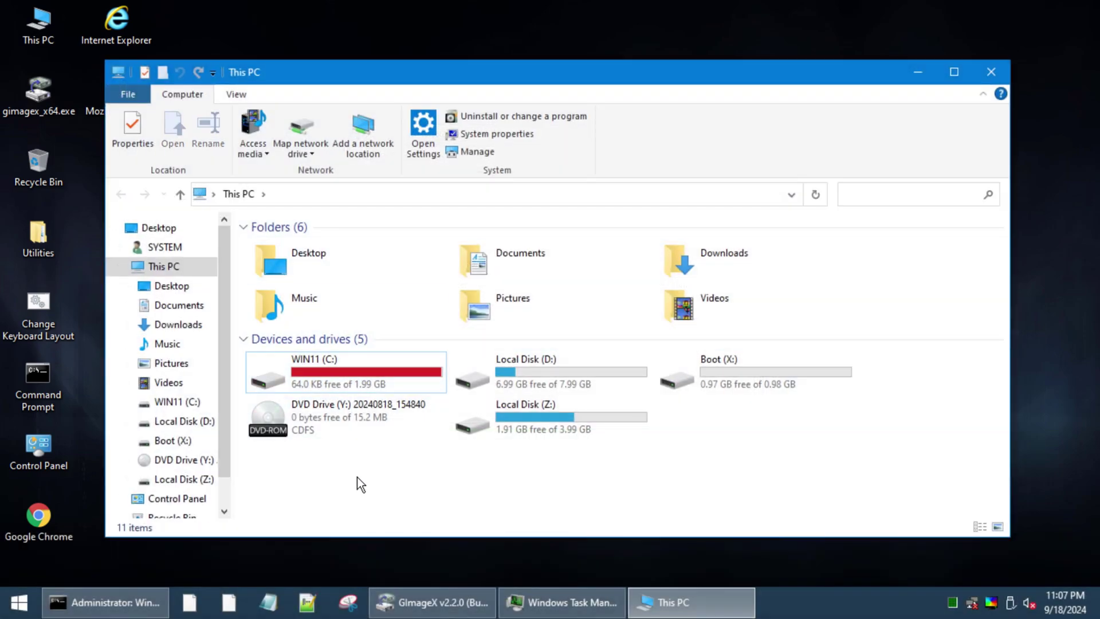
Erase the contents of drive C: again with the command rd c: /s /q.
click(105, 603)
click(432, 602)
click(547, 502)
text(rd c: /s /q)
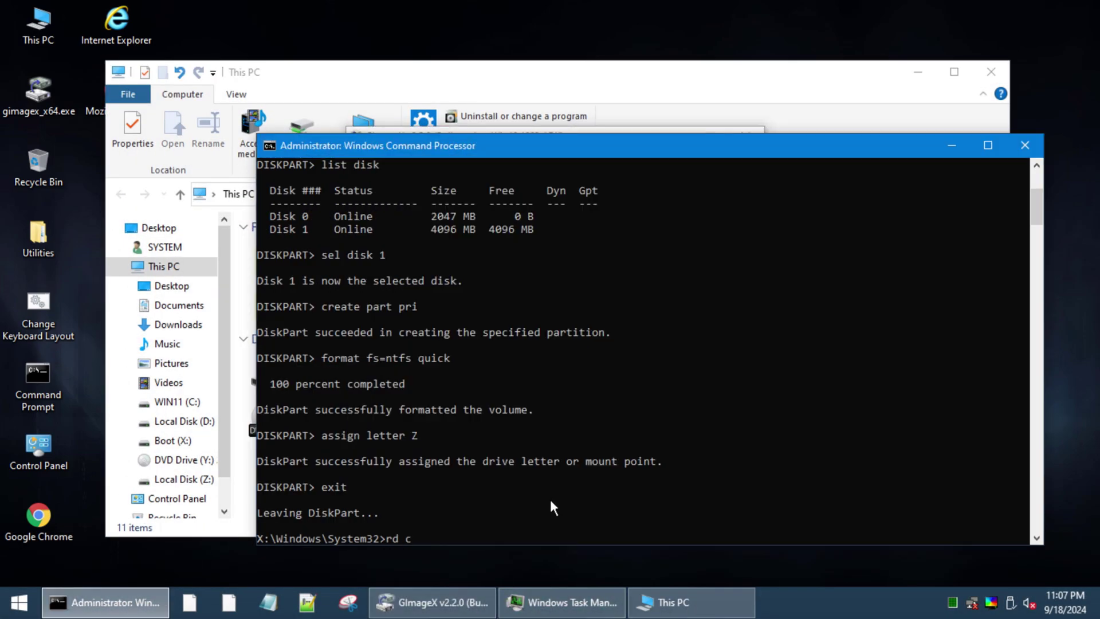
key(Return)
Delete everything in D:\Program Files except the WindowsApps folder and desktop.ini, and look inside WindowsApps.
click(691, 602)
double_click(602, 366)
double_click(299, 286)
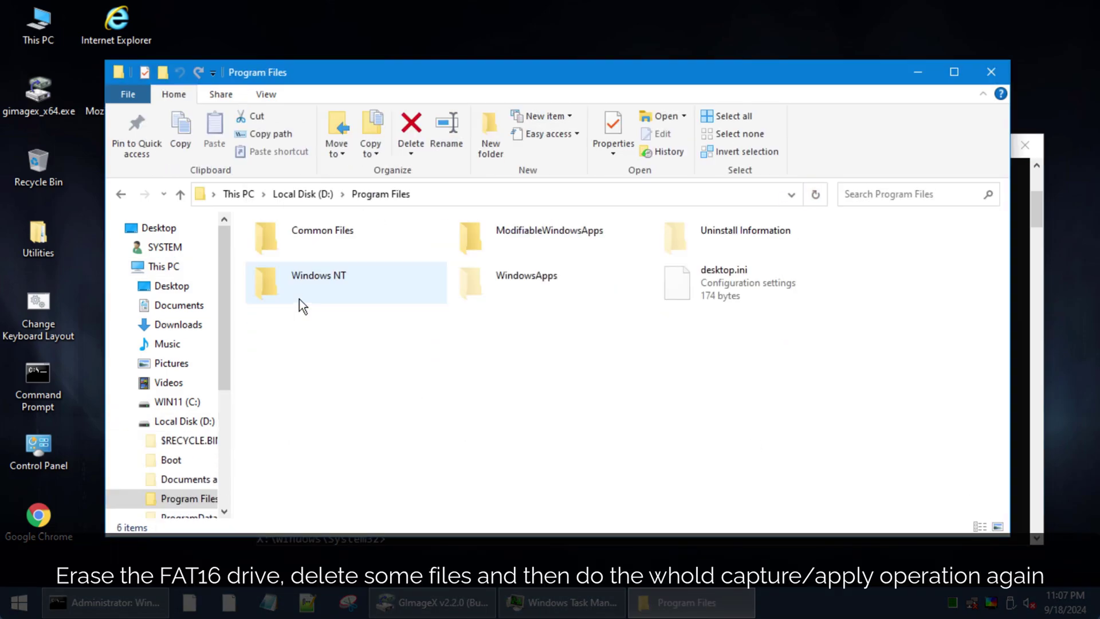
key(ctrl+a)
ctrl+click(487, 294)
ctrl+click(701, 289)
key(Delete)
double_click(349, 235)
click(379, 193)
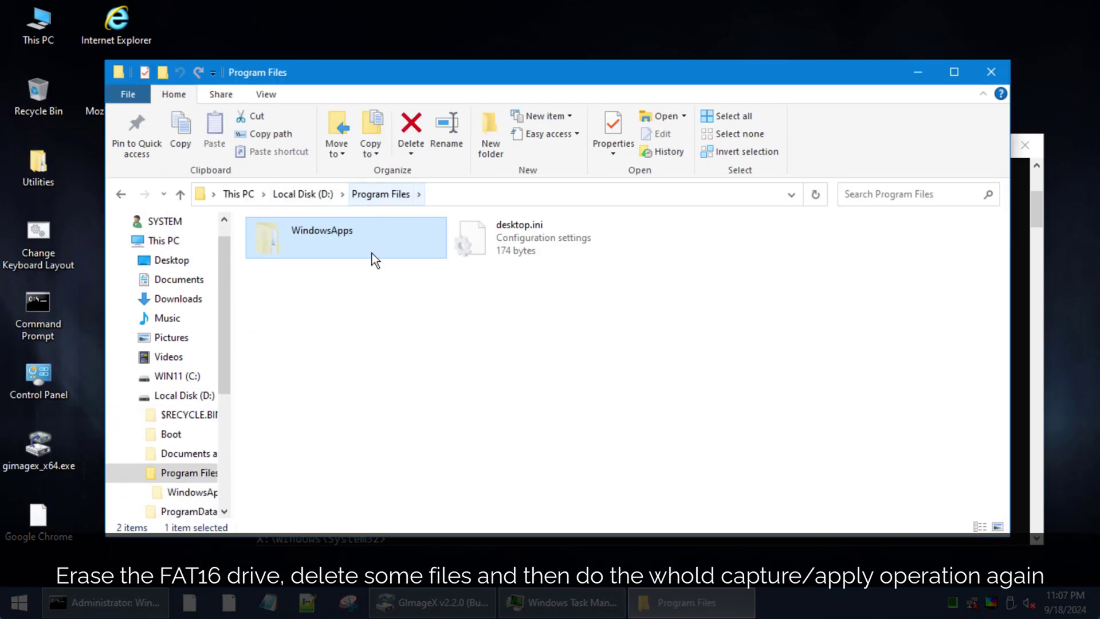
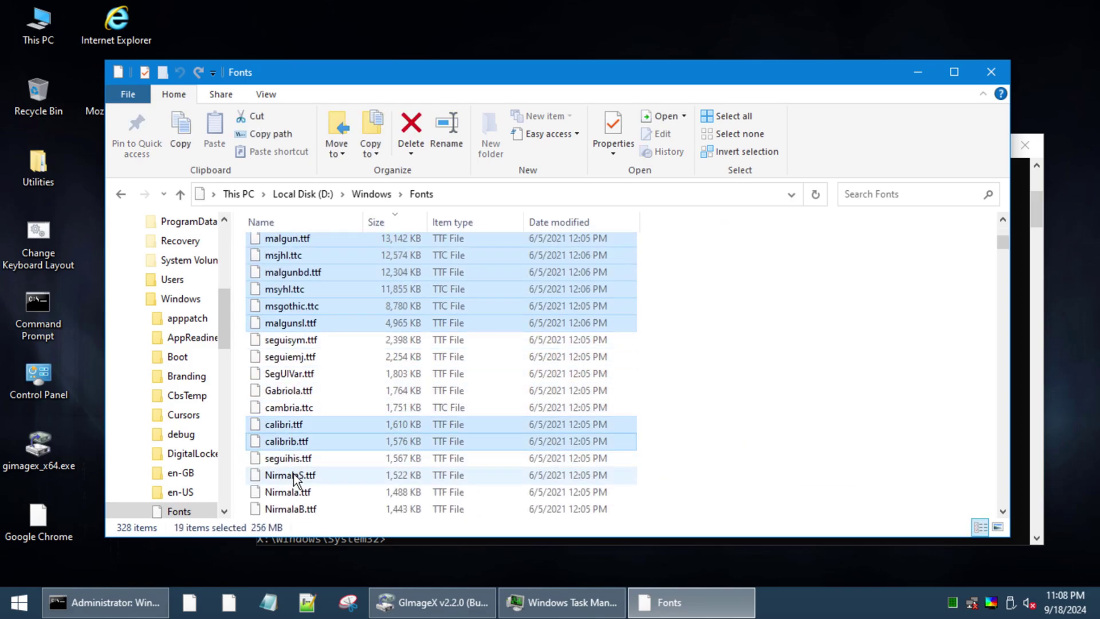
Delete the unneeded large fonts from D:\Windows\Fonts, adding the Nirmala fonts, calibril.ttf and Gabriola.ttf to the selection.
ctrl+click(294, 475)
ctrl+click(294, 491)
ctrl+click(298, 509)
scroll(312, 435, down, 1)
ctrl+click(293, 374)
ctrl+click(288, 408)
ctrl+click(289, 441)
ctrl+click(292, 458)
scroll(298, 435, up, 3)
ctrl+click(303, 372)
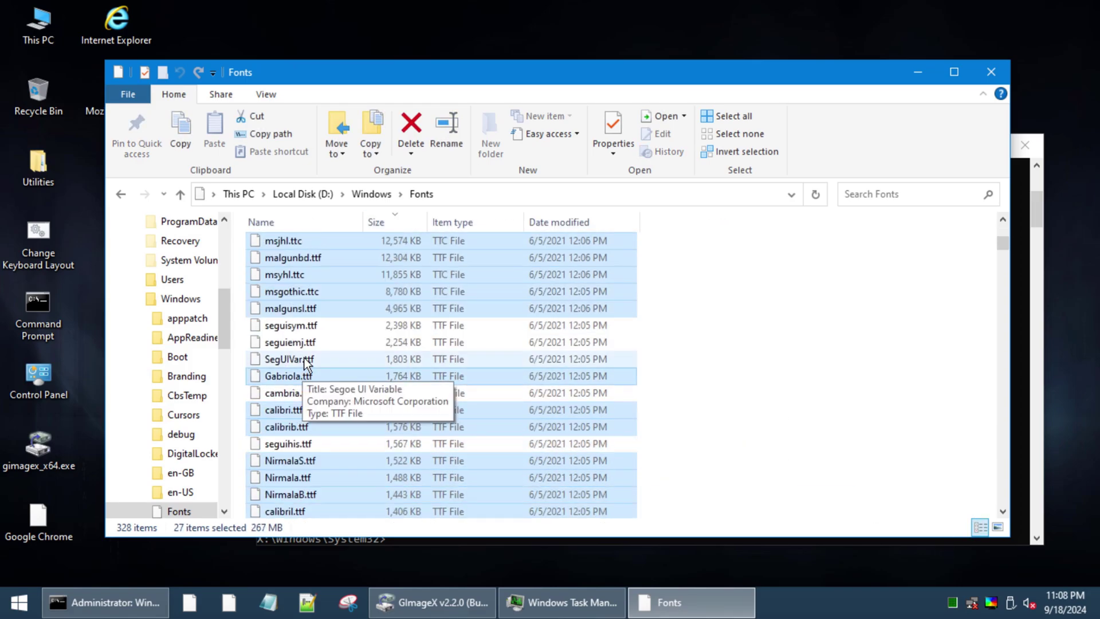
scroll(301, 344, up, 4)
key(Delete)
List D:\Windows\System32 in detail sorted by size and delete the two largest files.
key(BackSpace)
double_click(321, 270)
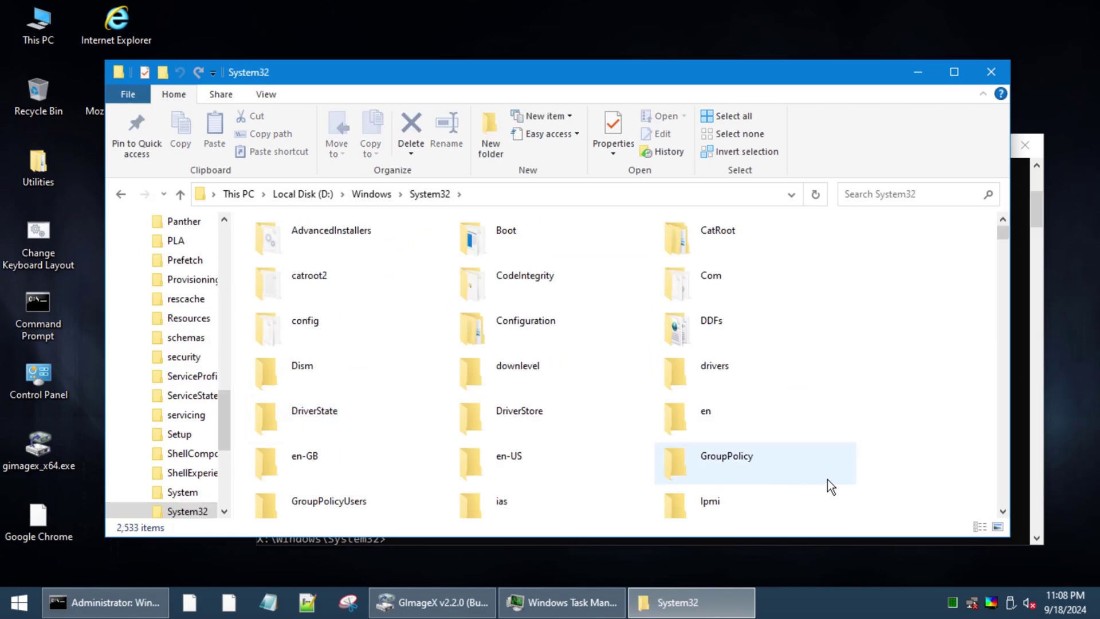
click(979, 526)
click(375, 223)
click(338, 247)
ctrl+click(330, 263)
key(Delete)
In D:\Windows\SystemResources, sort by size and delete the DDORes, mmres, both directml, ieframe, comres and connect .dll.mun files.
key(BackSpace)
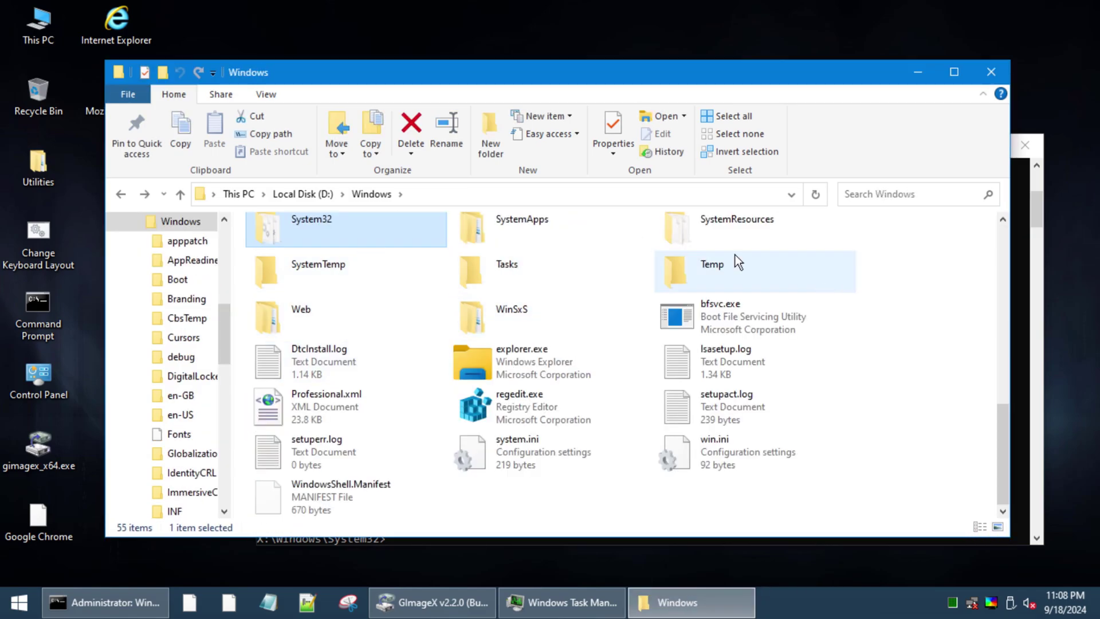
double_click(515, 314)
click(383, 195)
double_click(712, 238)
click(405, 221)
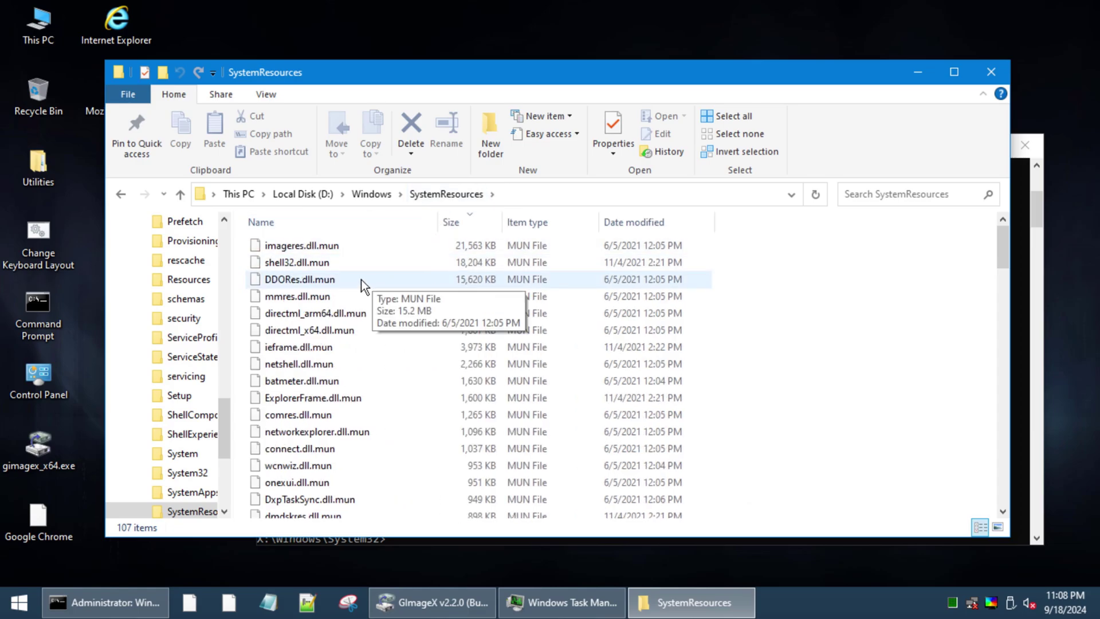
drag(360, 287, 338, 348)
ctrl+click(321, 414)
ctrl+click(316, 452)
key(Delete)
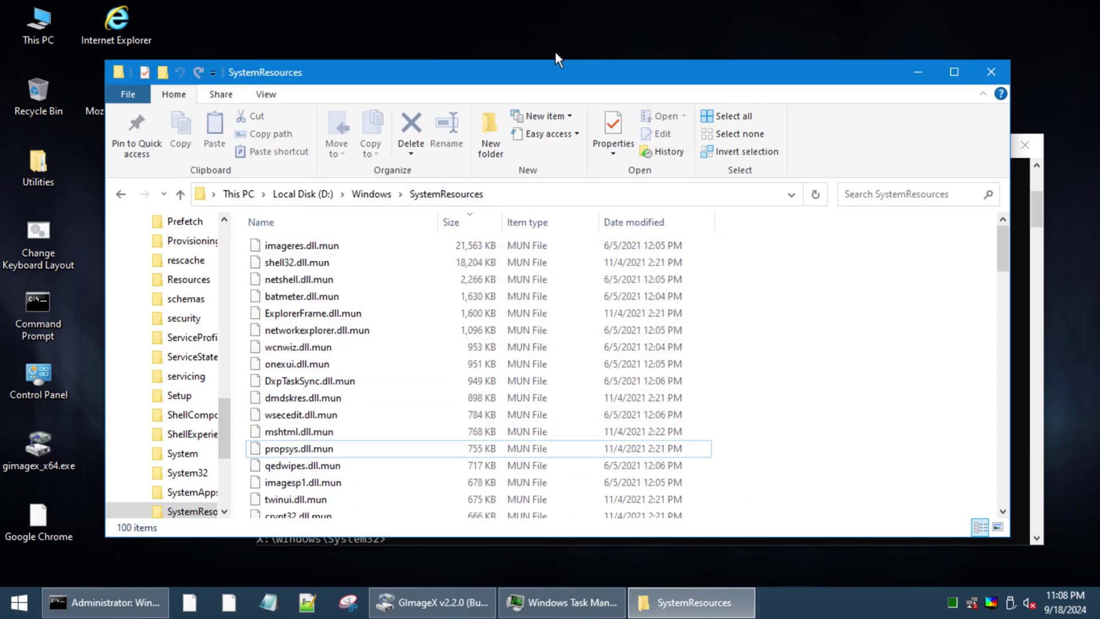
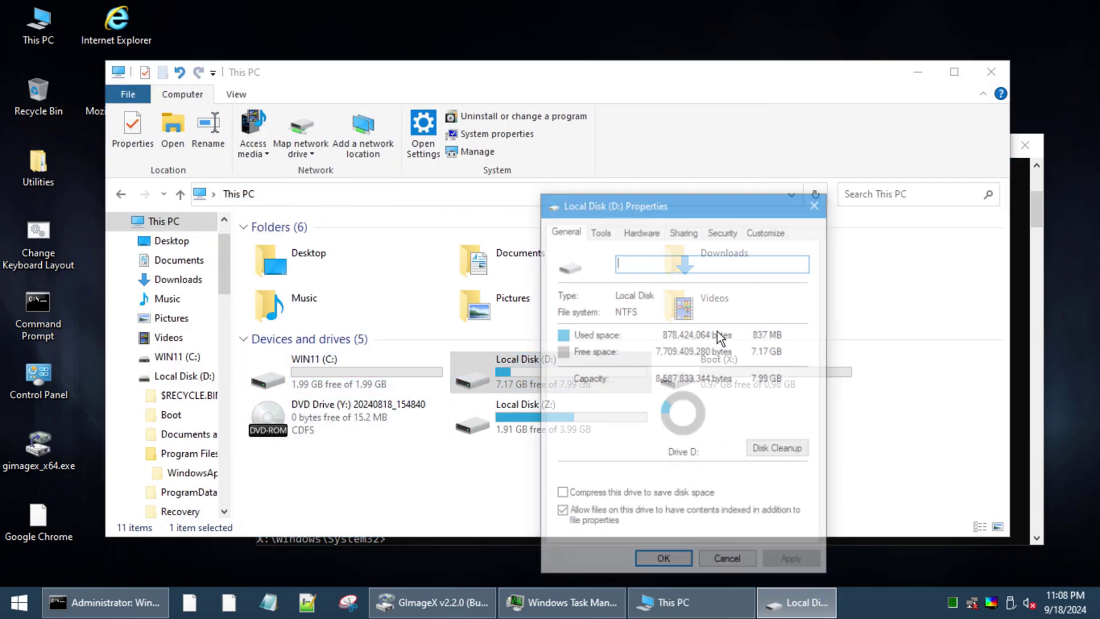
Capture D:\ to Z:\wtf.wim in GImageX with no compression and with verify and check on, and close Task Manager.
click(582, 609)
click(432, 602)
click(367, 157)
click(652, 464)
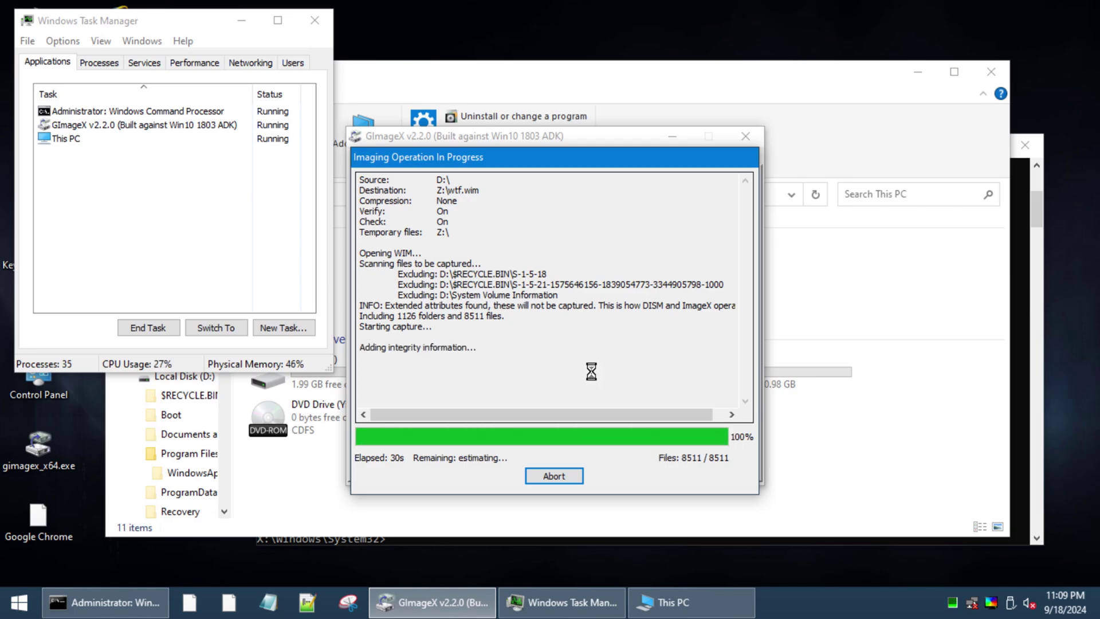
click(315, 20)
Open the Z: drive and apply image 1 of Z:\wtf.wim to C:\ with verify and check on, closing the finished operation.
click(629, 525)
double_click(522, 418)
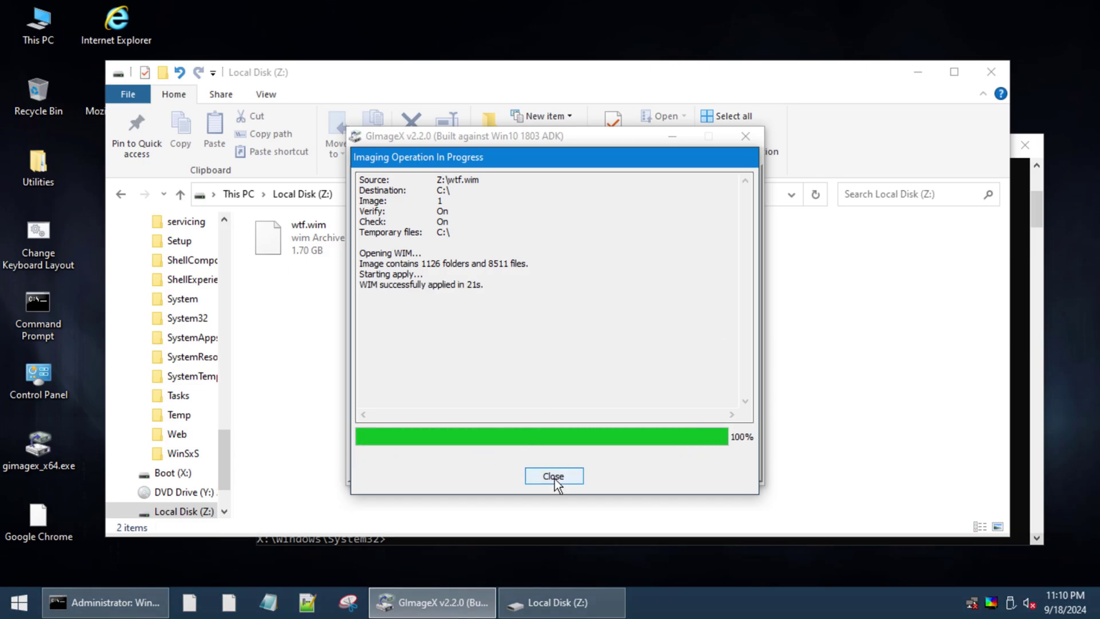
click(554, 477)
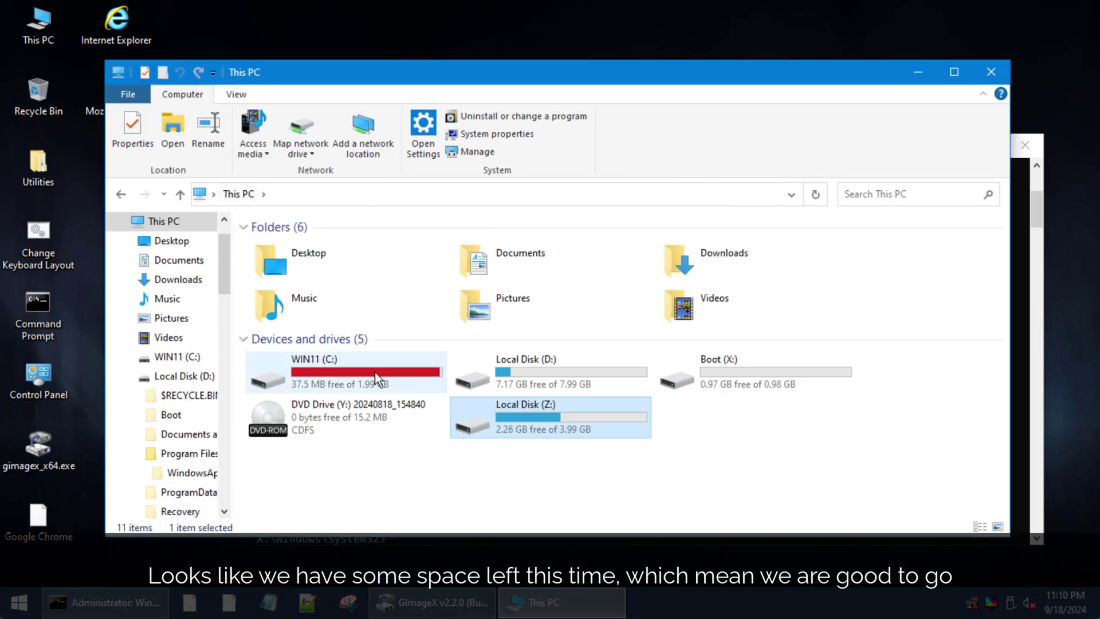
Browse the WIN11 (C:) drive down to C:\Windows\System32 to check the applied files.
double_click(375, 373)
double_click(375, 327)
scroll(438, 378, down, 8)
double_click(344, 238)
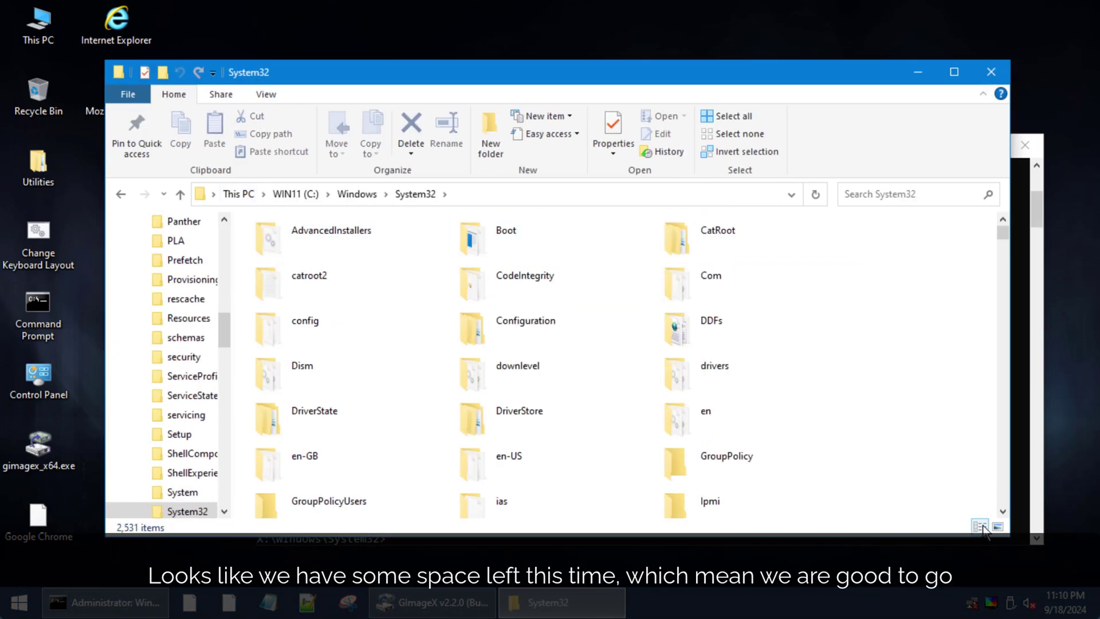
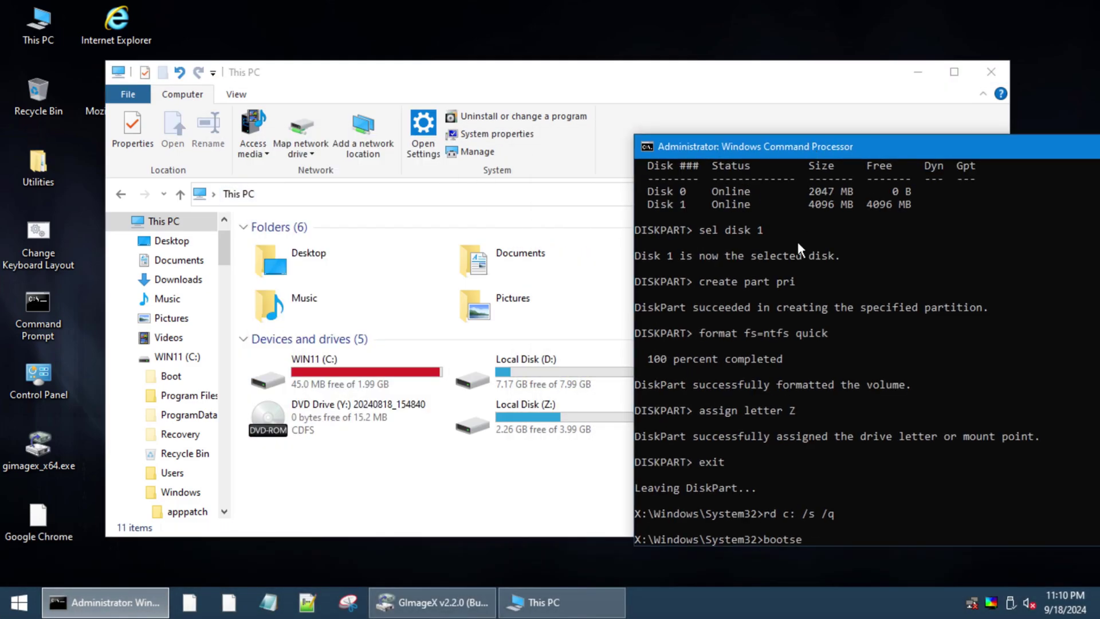
Update the boot sector of C: with bootsect /nt60 C: /force.
text(nt60 C: /)
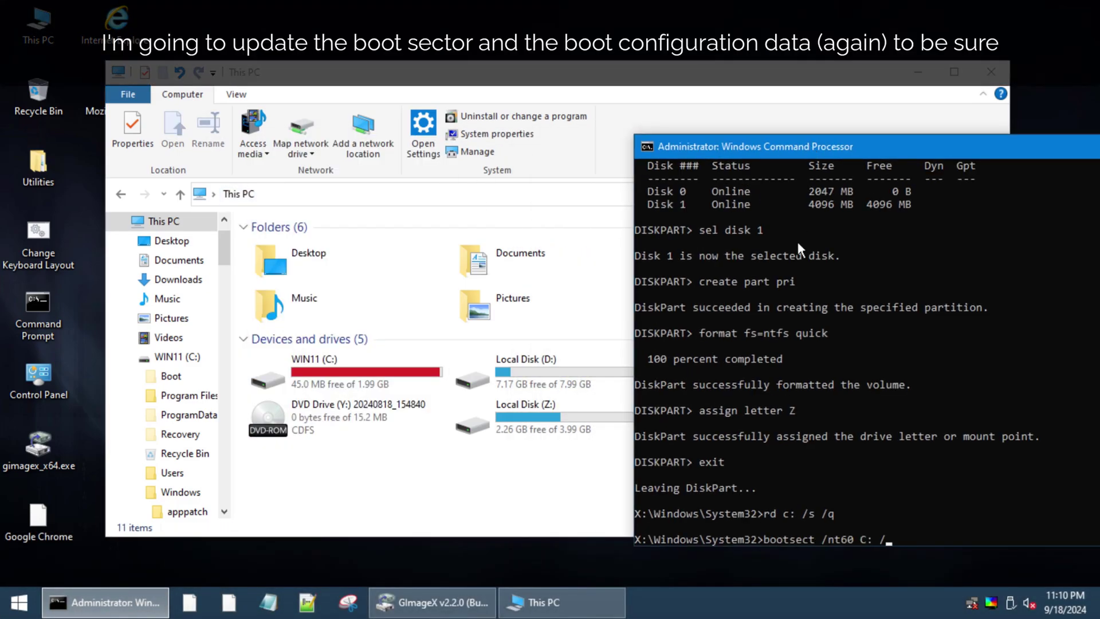
text(force)
key(Return)
Run bcdedit C:\Windows /s C:\ /f BIOS, rerun the line with bcdboot in place of bcdedit, and close the command window.
text(bcde)
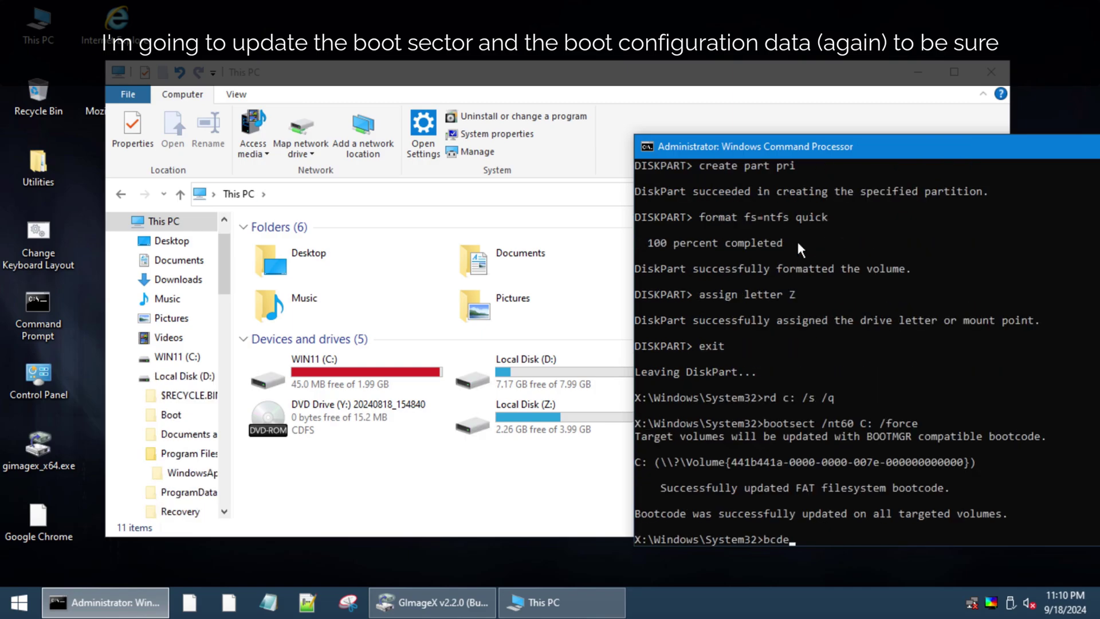
text(dit C:\Windows /)
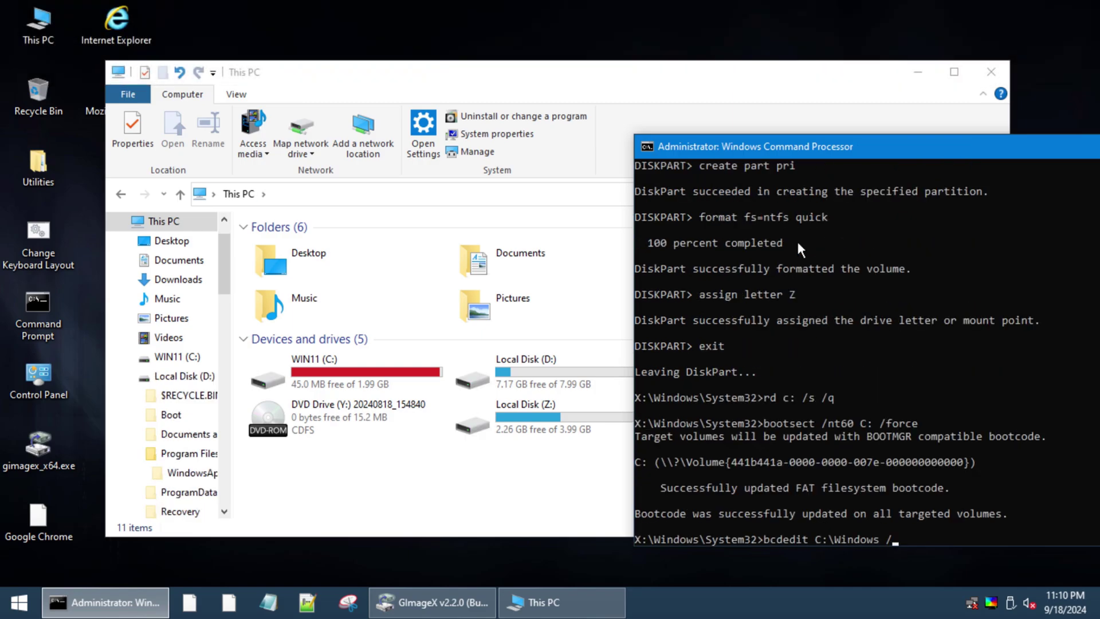
text(s C:\ /f BIOS)
key(Return)
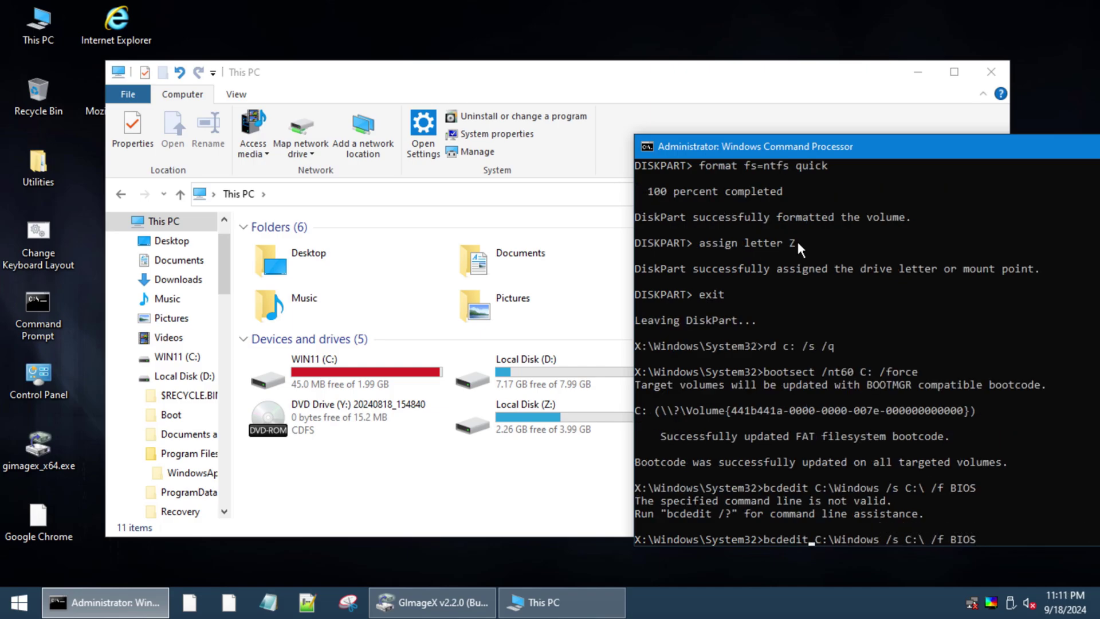
text(boot)
key(Return)
drag(822, 148, 383, 120)
click(962, 117)
Check the file system and free space in the properties of the WIN11 (C:) drive.
right_click(307, 381)
click(344, 374)
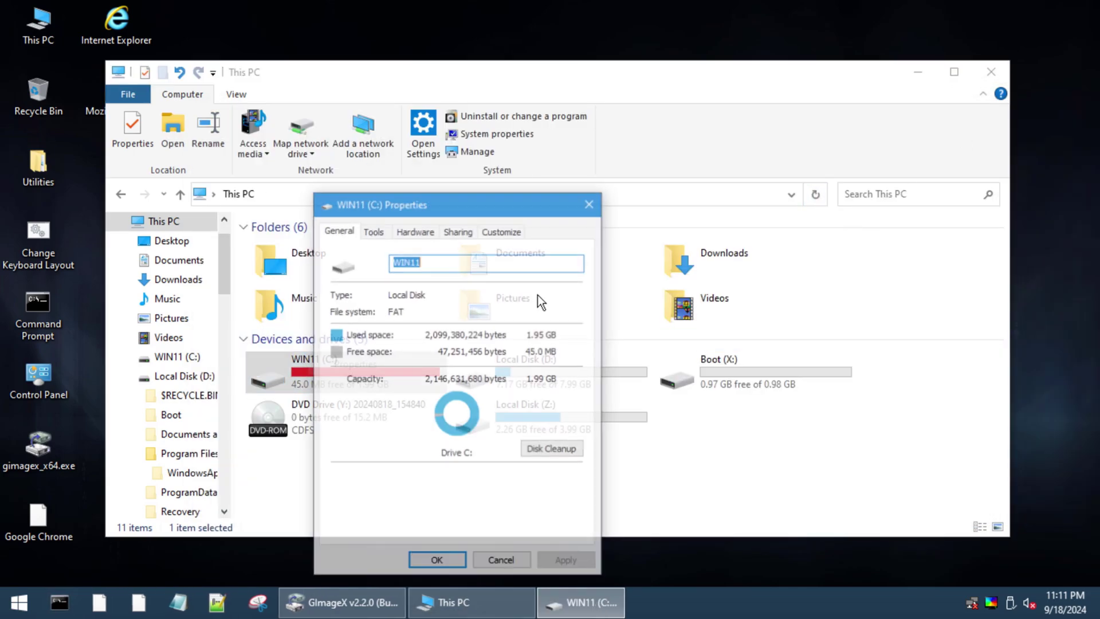
click(590, 202)
Close File Explorer and GImageX.
click(991, 72)
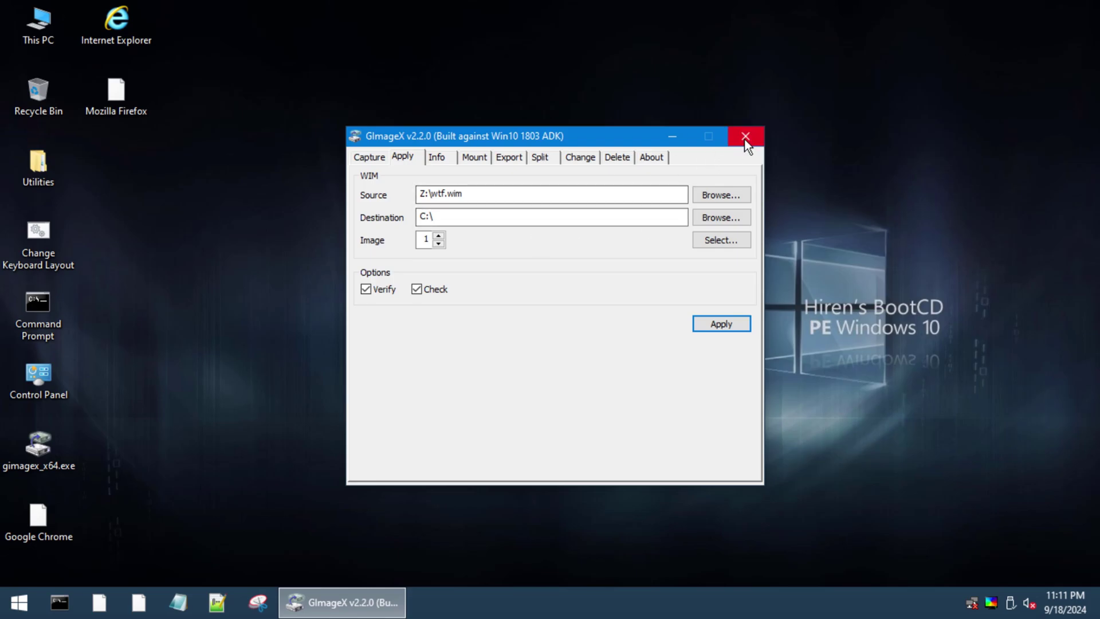
click(747, 138)
click(23, 606)
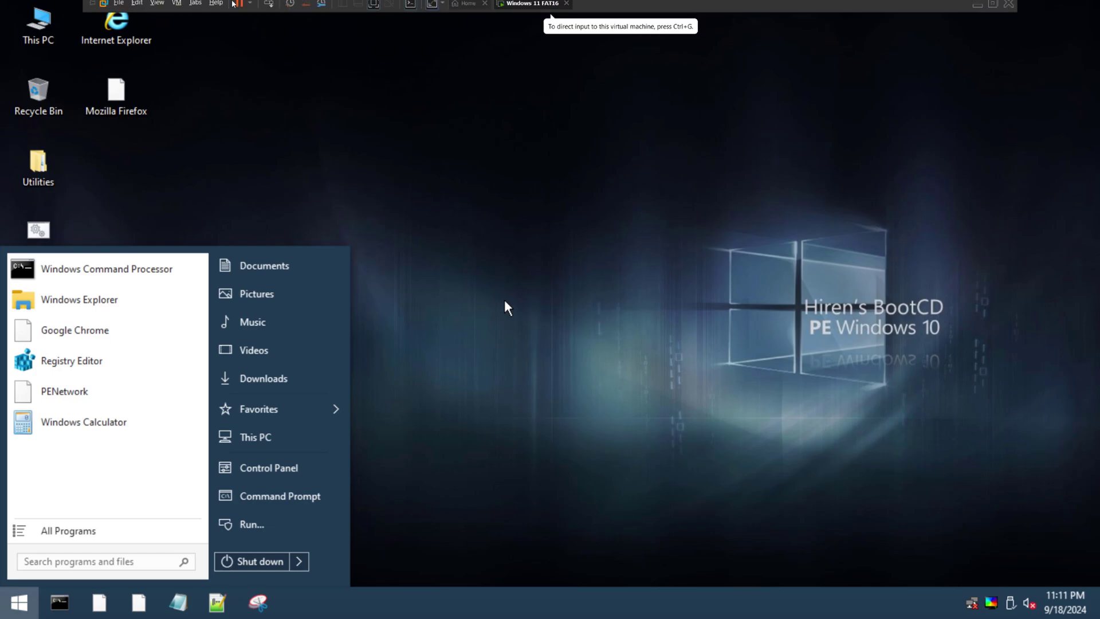
Disconnect the virtual machine's CD/DVD (IDE) drive and reset the machine so it boots from its hard disk.
click(156, 7)
mouse_move(176, 7)
mouse_move(200, 37)
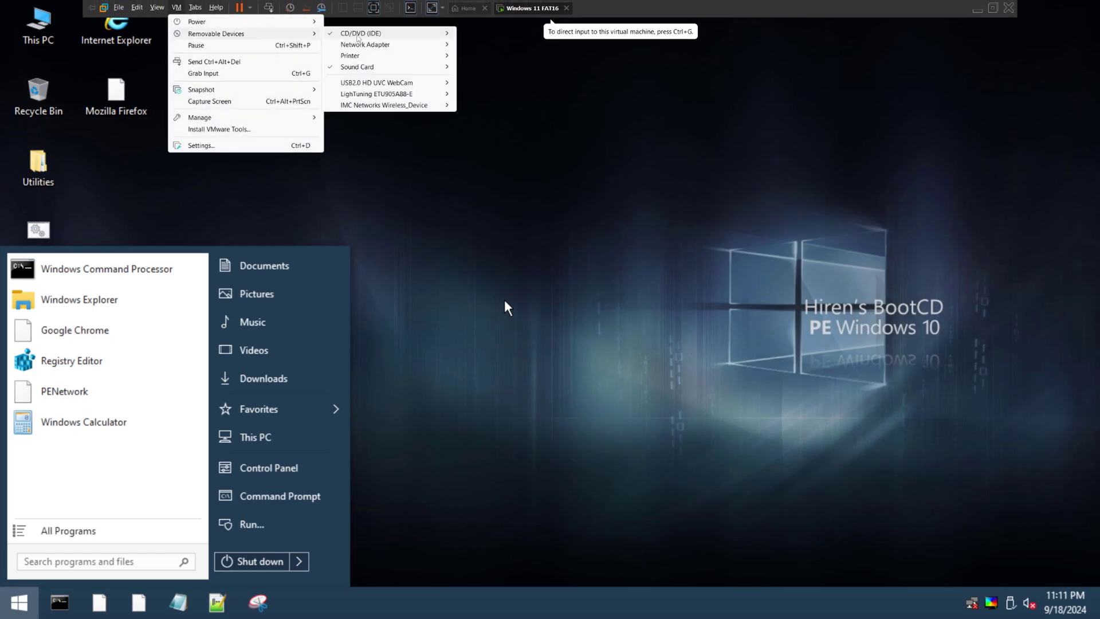
mouse_move(356, 36)
click(479, 32)
click(248, 7)
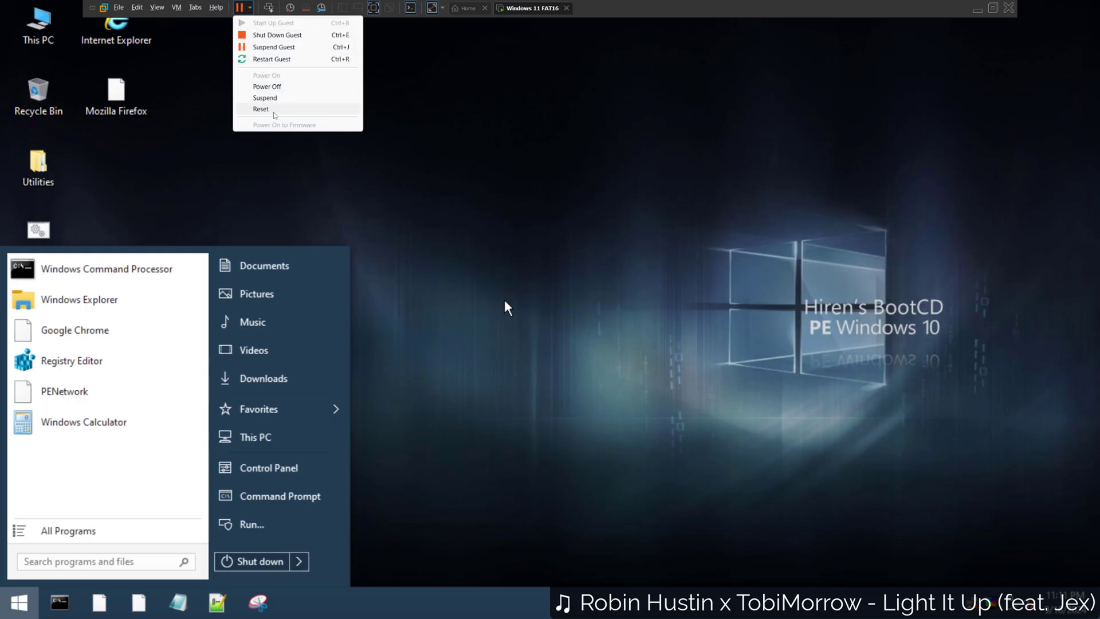
click(274, 112)
click(161, 8)
click(177, 34)
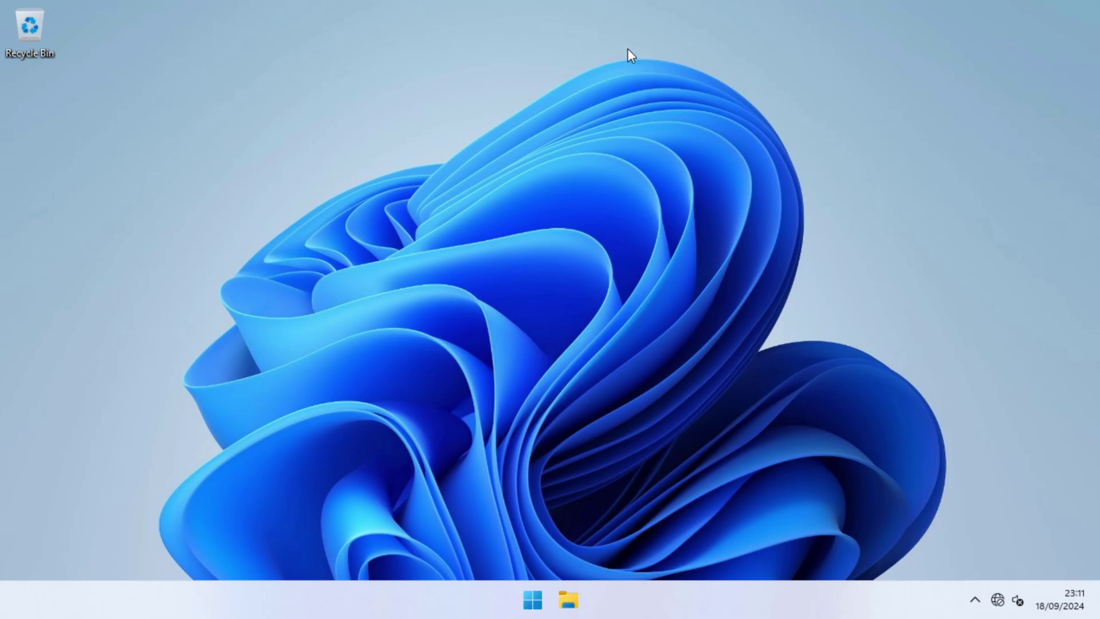
Open This PC and examine the file system and capacity in the WIN11 (C:) drive's properties.
key(super+e)
click(300, 395)
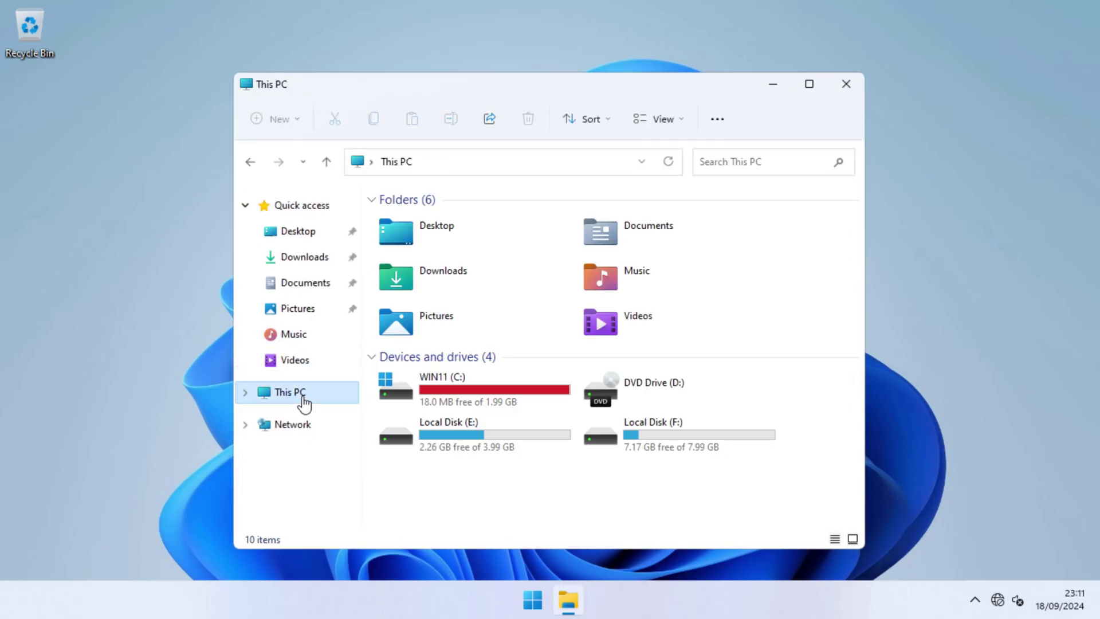
right_click(422, 390)
click(502, 565)
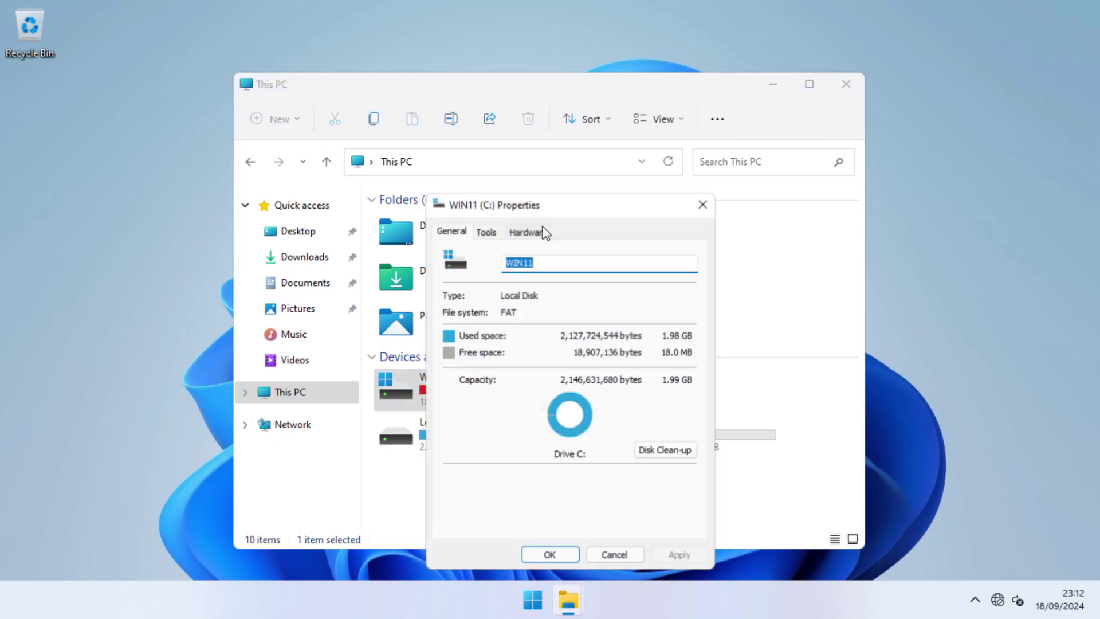
drag(559, 207, 574, 120)
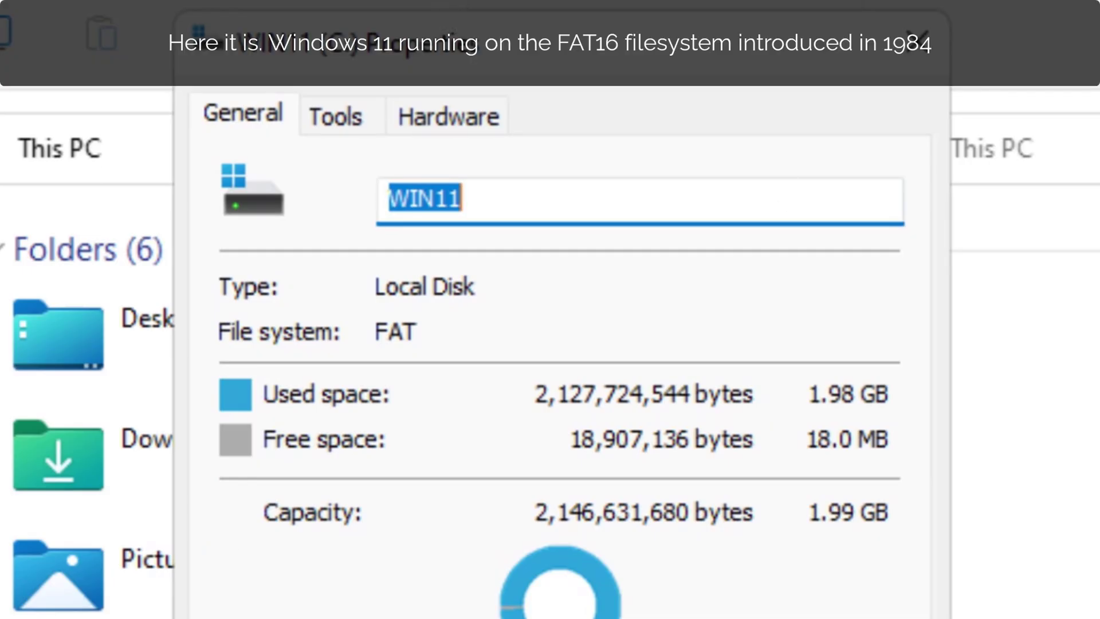
click(448, 117)
click(206, 117)
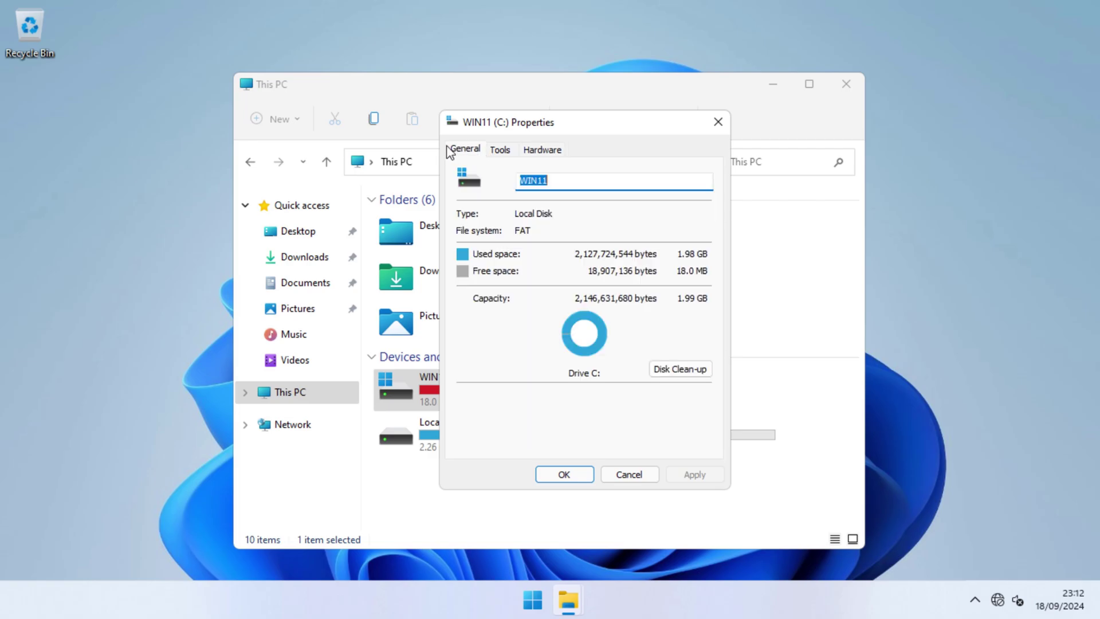
click(717, 129)
Open the Storage page in Settings, review all usage categories of the WIN11 (C:) drive, and close Settings.
click(535, 526)
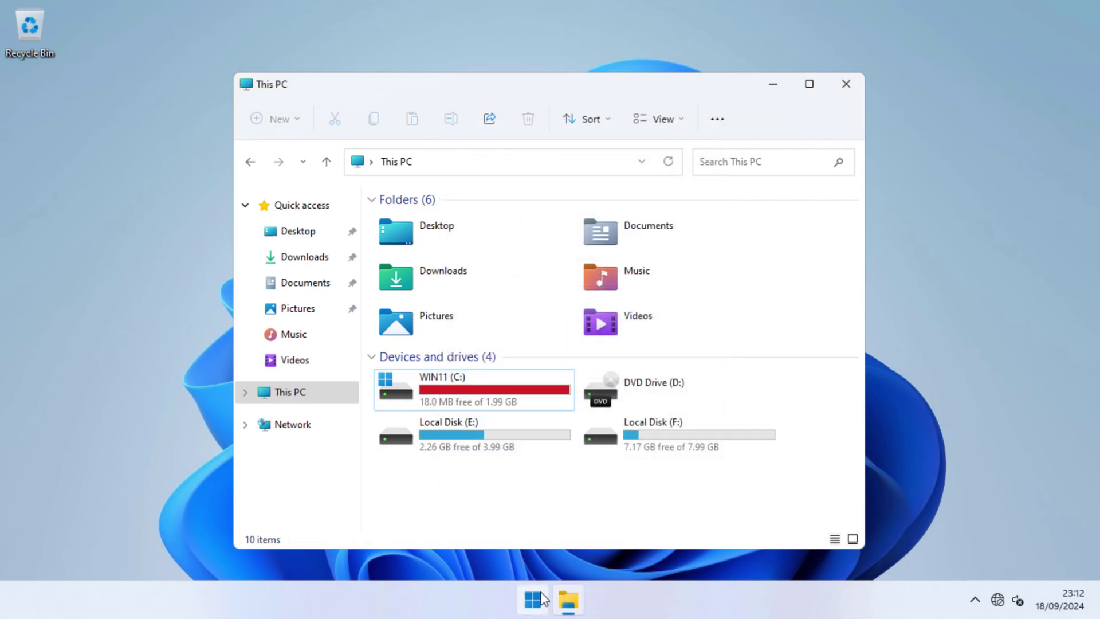
click(533, 599)
click(732, 132)
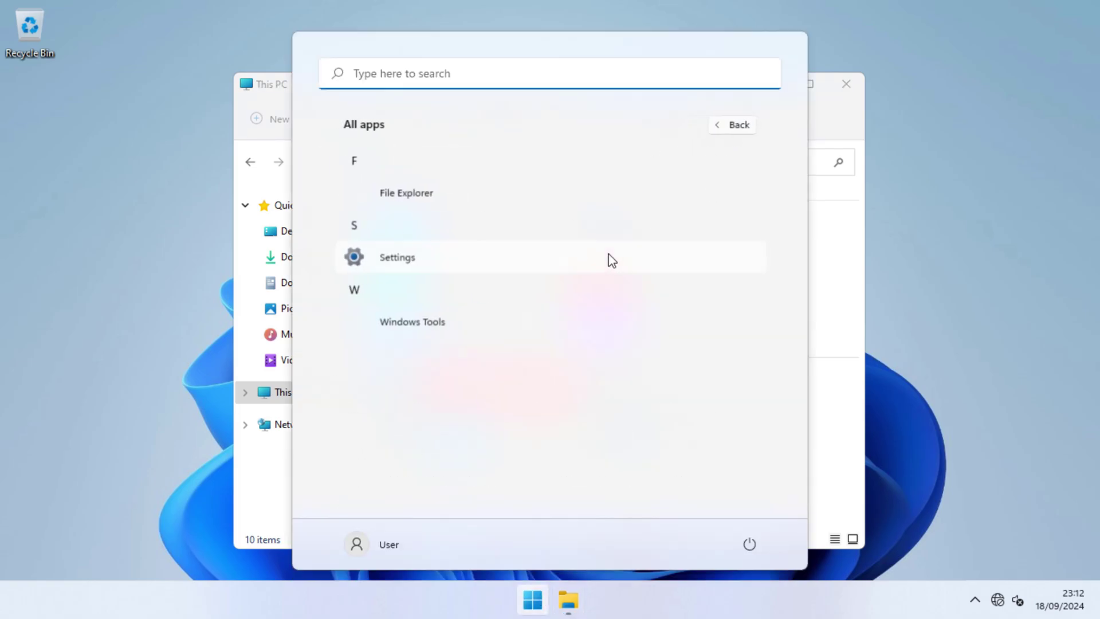
click(427, 261)
scroll(362, 361, down, 2)
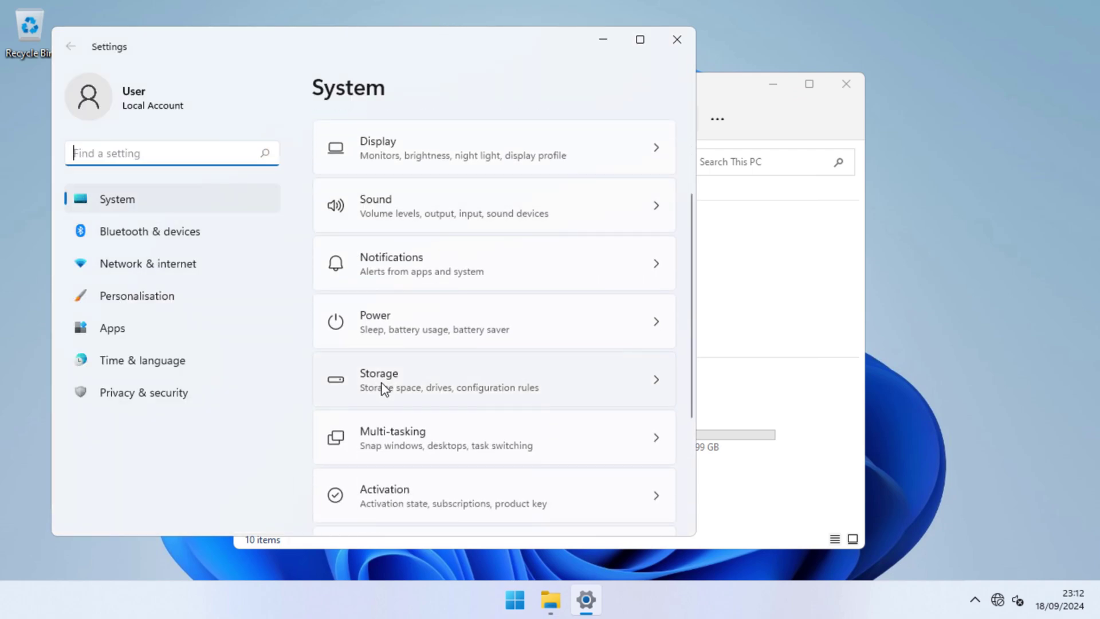
click(383, 384)
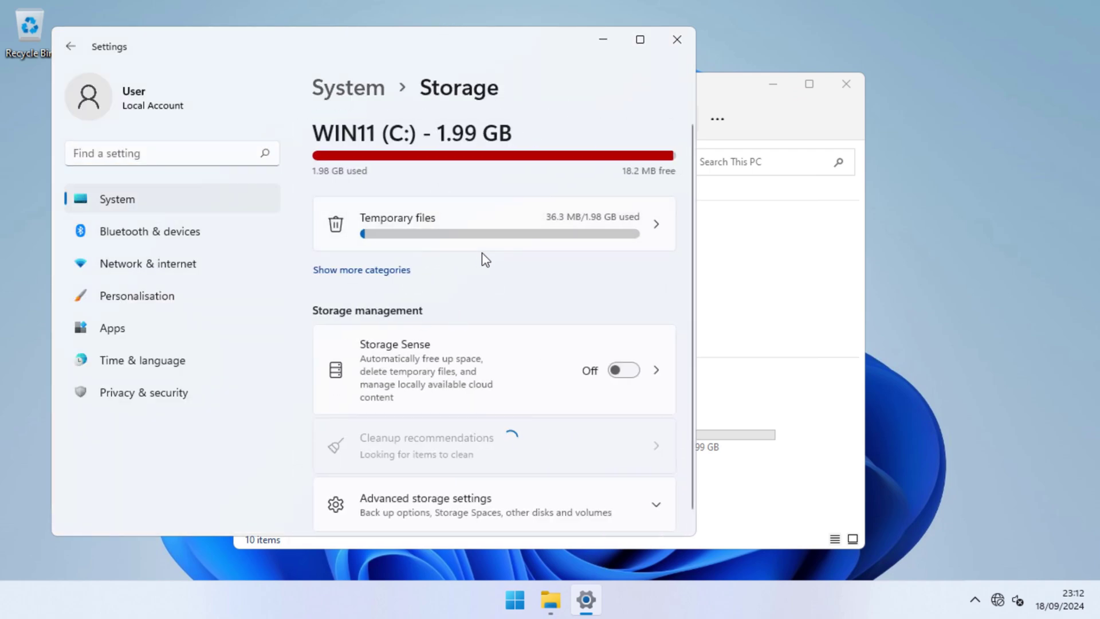
click(369, 270)
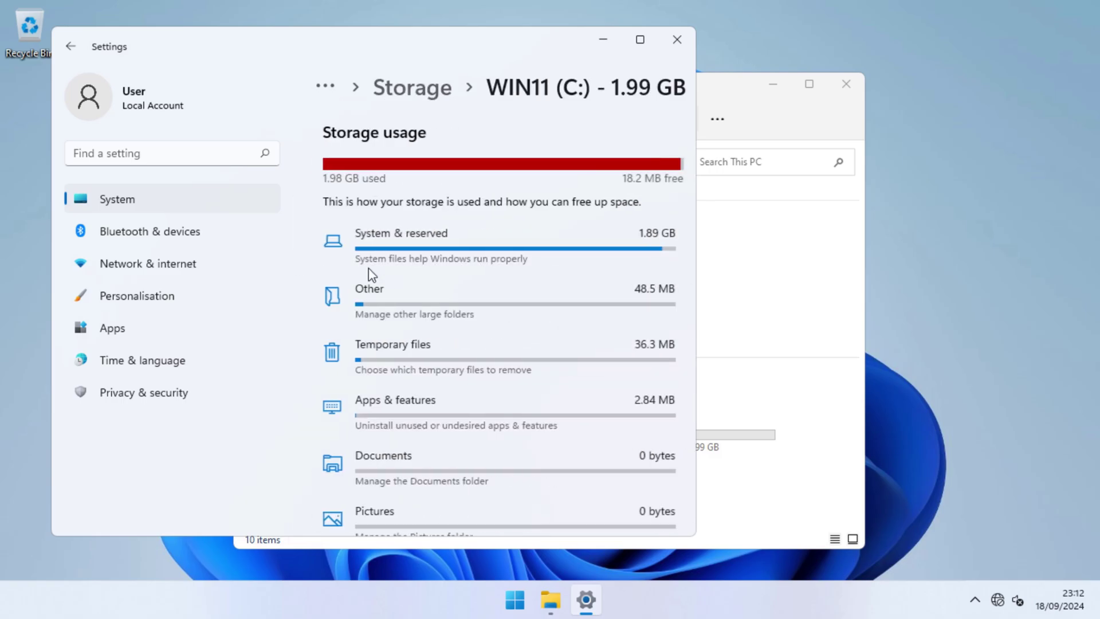
scroll(489, 269, down, 4)
key(alt+F4)
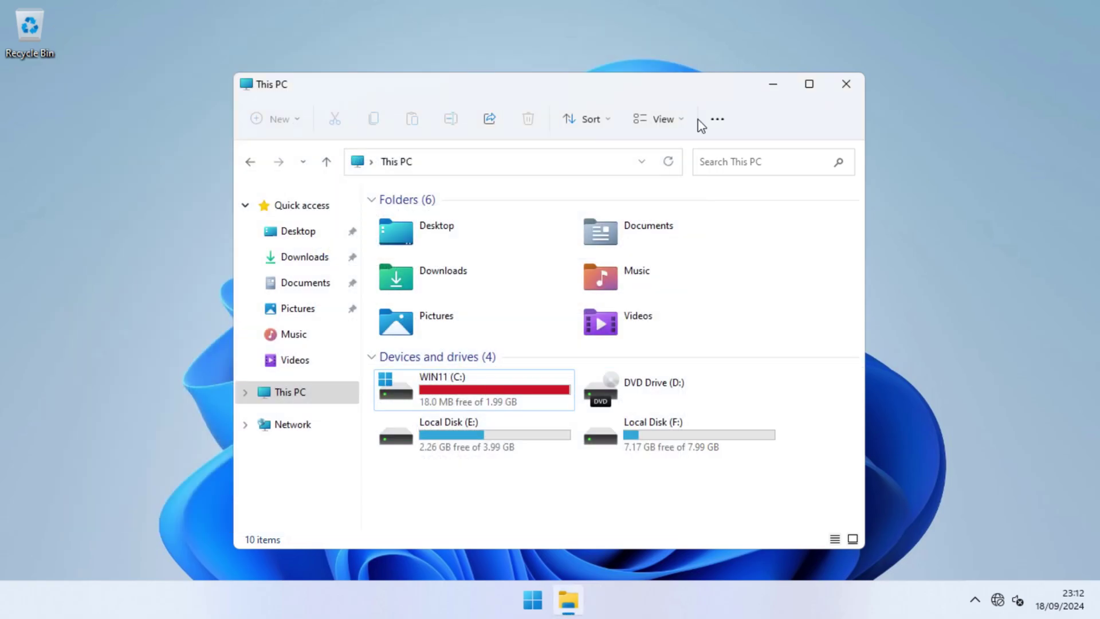
Browse the folders inside C:\Windows on the WIN11 (C:) drive.
double_click(513, 400)
double_click(417, 270)
scroll(472, 326, down, 12)
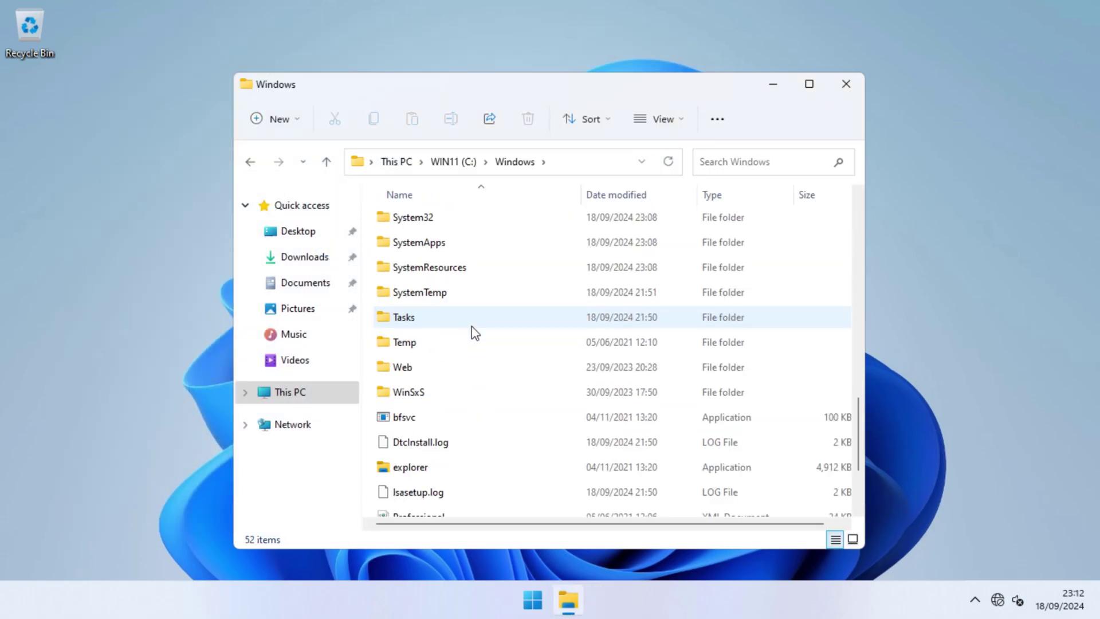
double_click(408, 406)
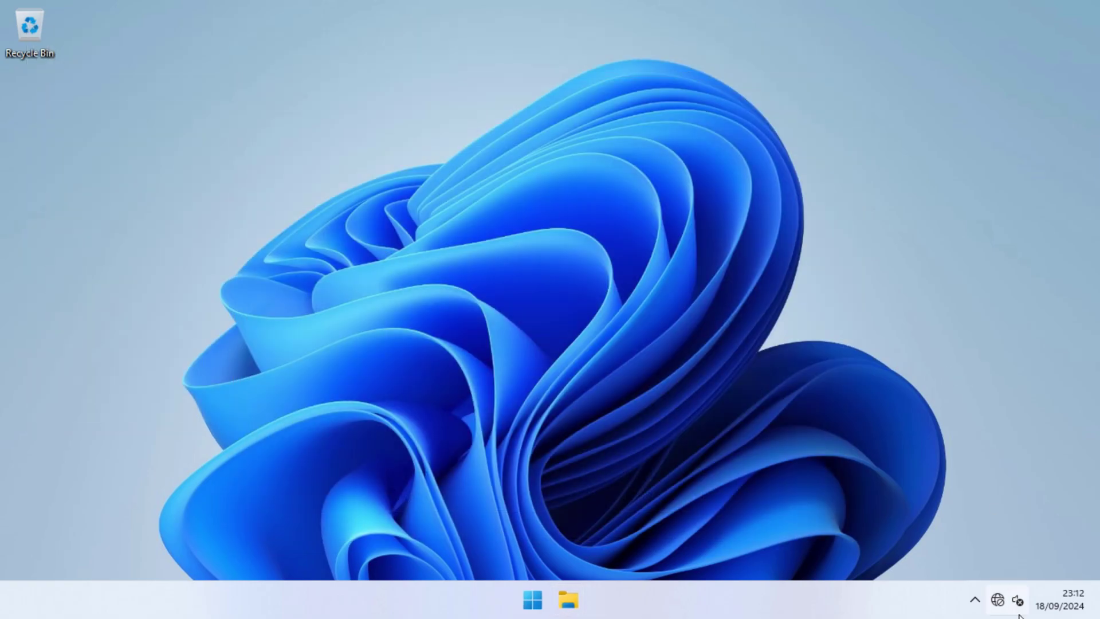
click(1040, 609)
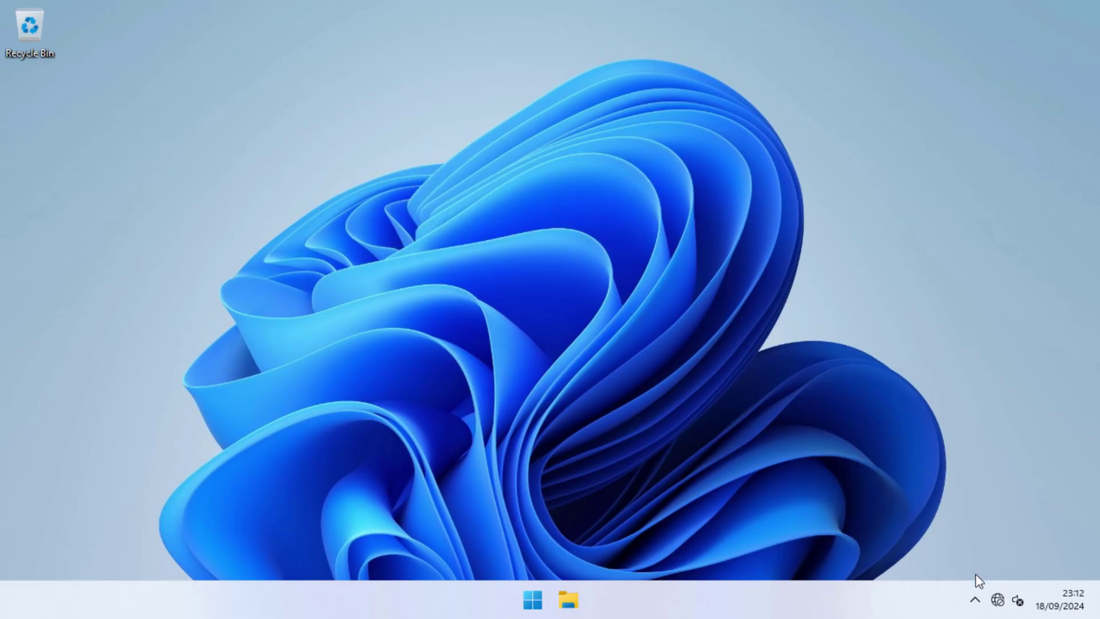
click(1003, 601)
Open Task Manager, examine its processes, performance, app history, startup, users, details and services views, and close it.
right_click(532, 600)
click(490, 431)
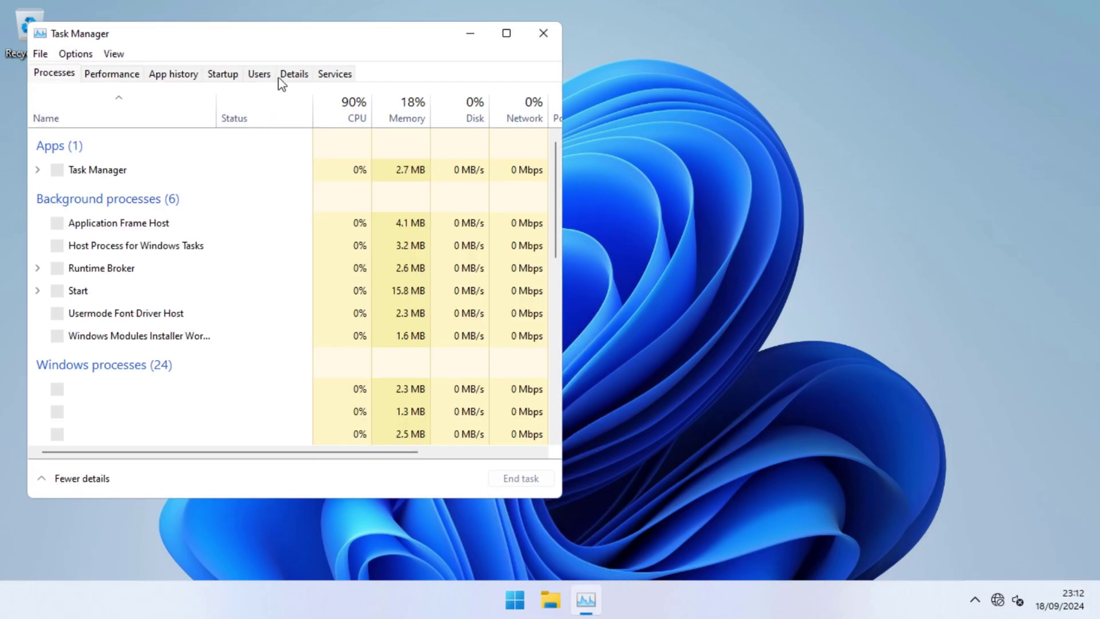
scroll(282, 319, down, 3)
scroll(283, 319, up, 3)
click(196, 82)
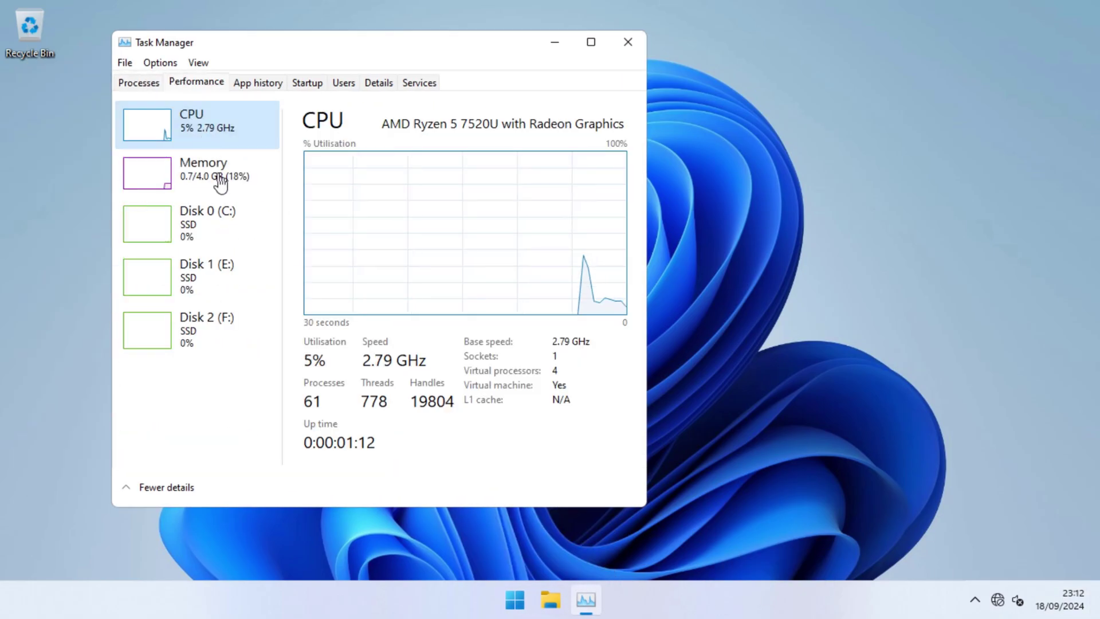
click(252, 86)
click(309, 86)
click(343, 85)
click(379, 84)
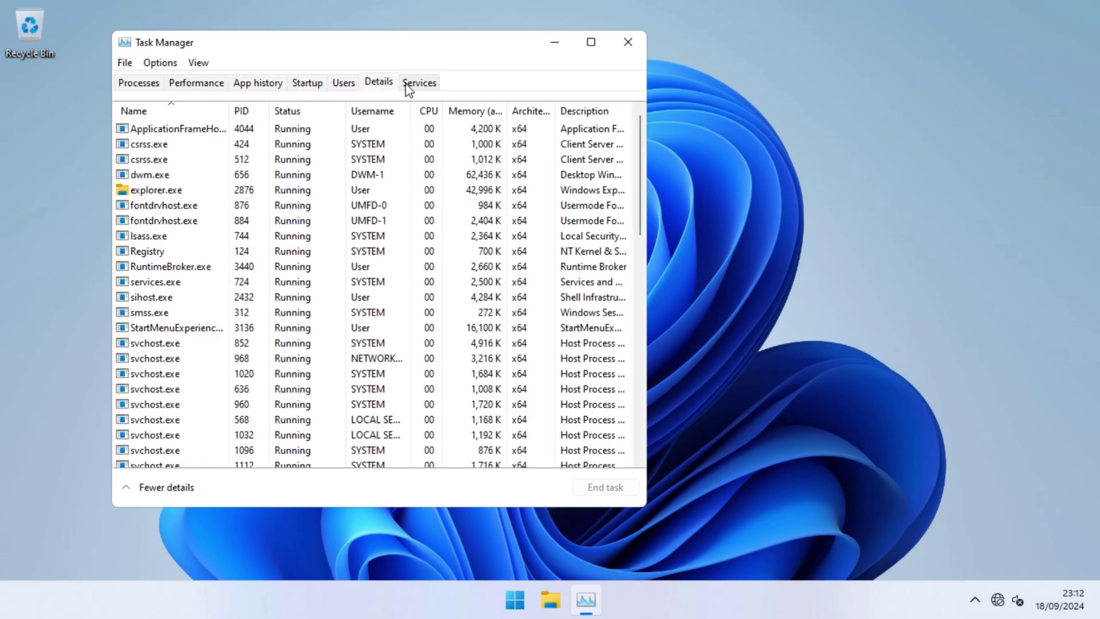
click(412, 83)
click(140, 85)
click(627, 41)
Try to open Windows Tools from the list of all installed apps.
click(533, 600)
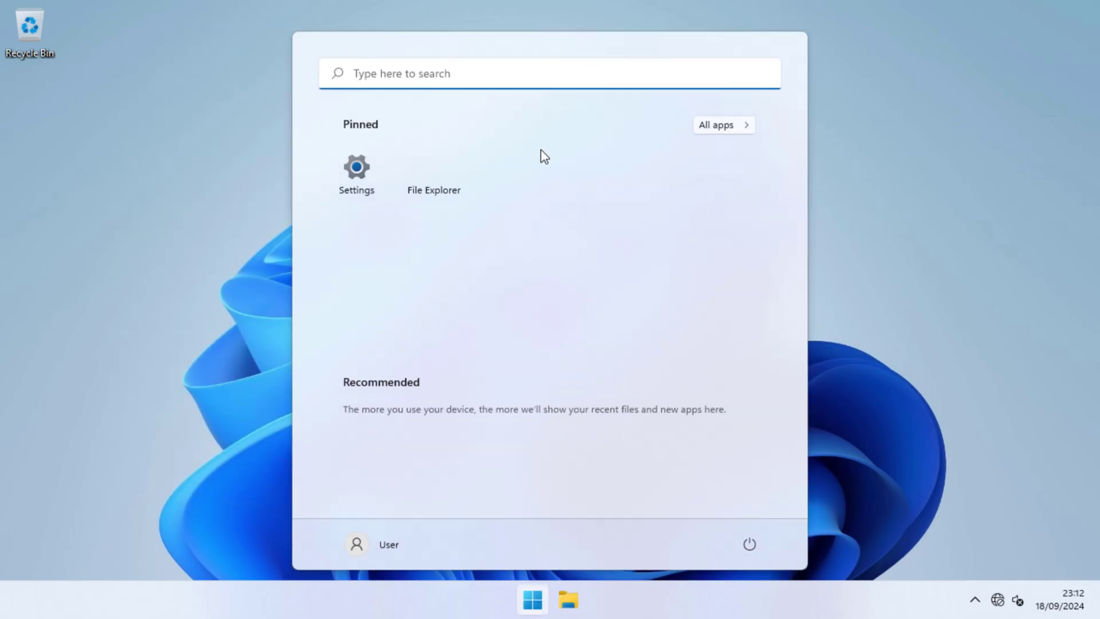
click(717, 124)
click(447, 326)
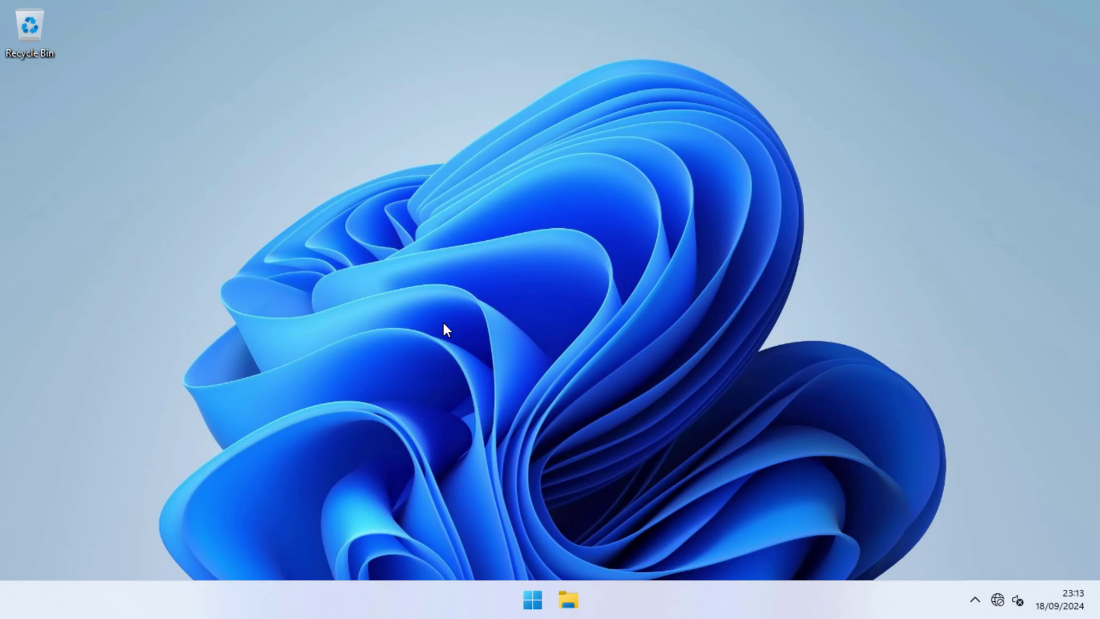
Open This PC in File Explorer and move its window aside to free part of the desktop.
key(super+e)
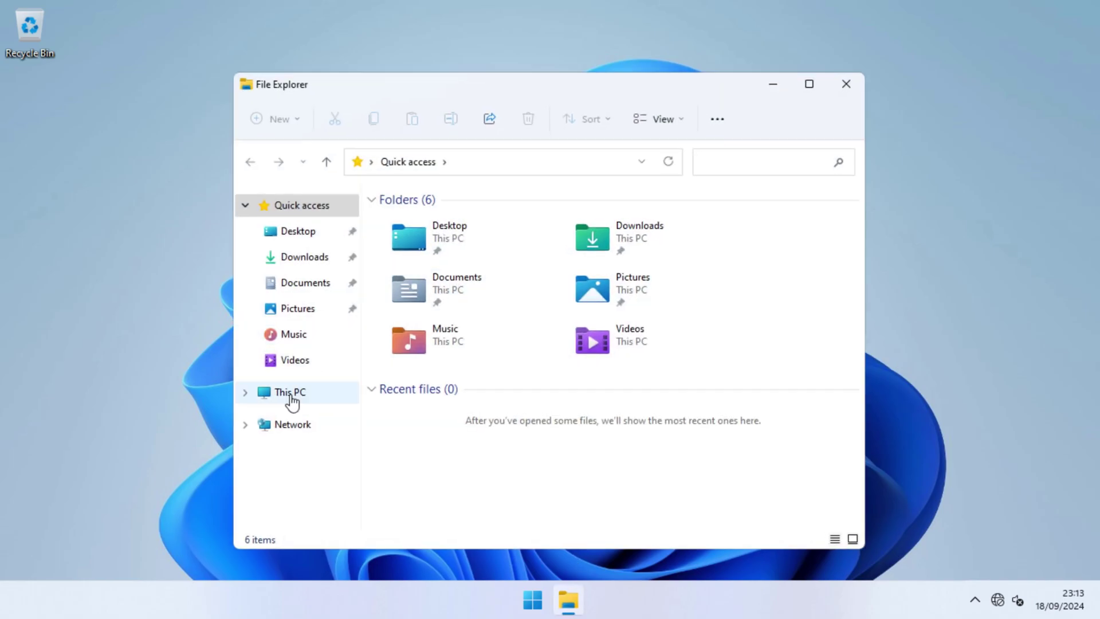
click(290, 399)
drag(531, 77, 695, 99)
Set the display resolution to 1920 × 1080 in Settings, keep the changes, and minimise Settings.
right_click(286, 143)
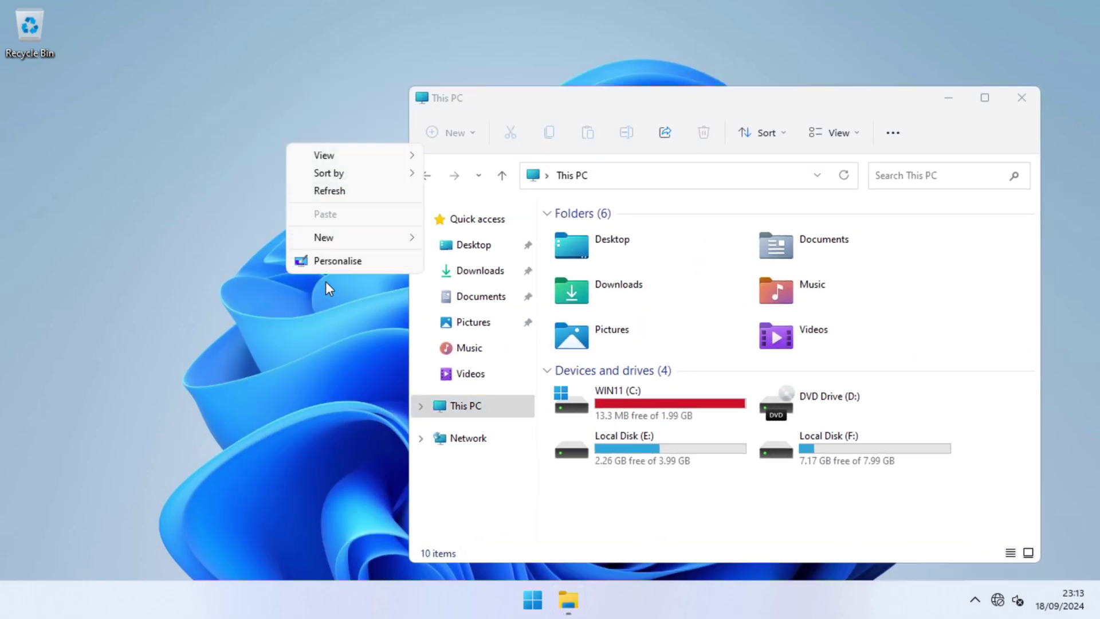
click(329, 261)
click(143, 198)
click(461, 281)
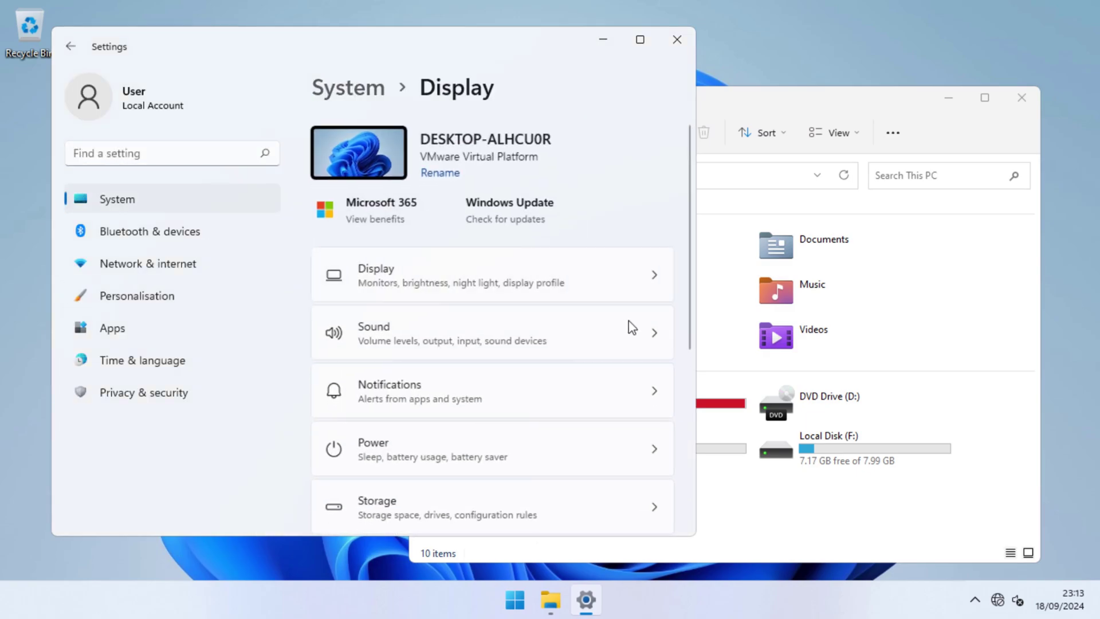
click(609, 438)
click(621, 221)
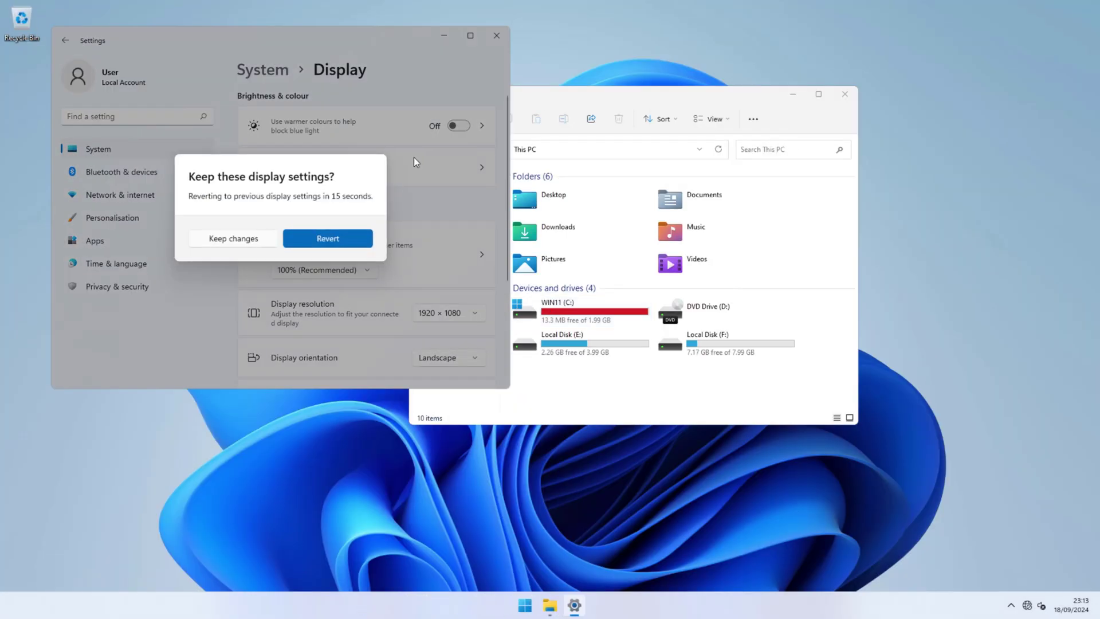
click(238, 236)
click(445, 37)
Move the This PC window further aside and run winver to show the Windows version information.
drag(573, 97, 695, 149)
key(super+r)
text(wi)
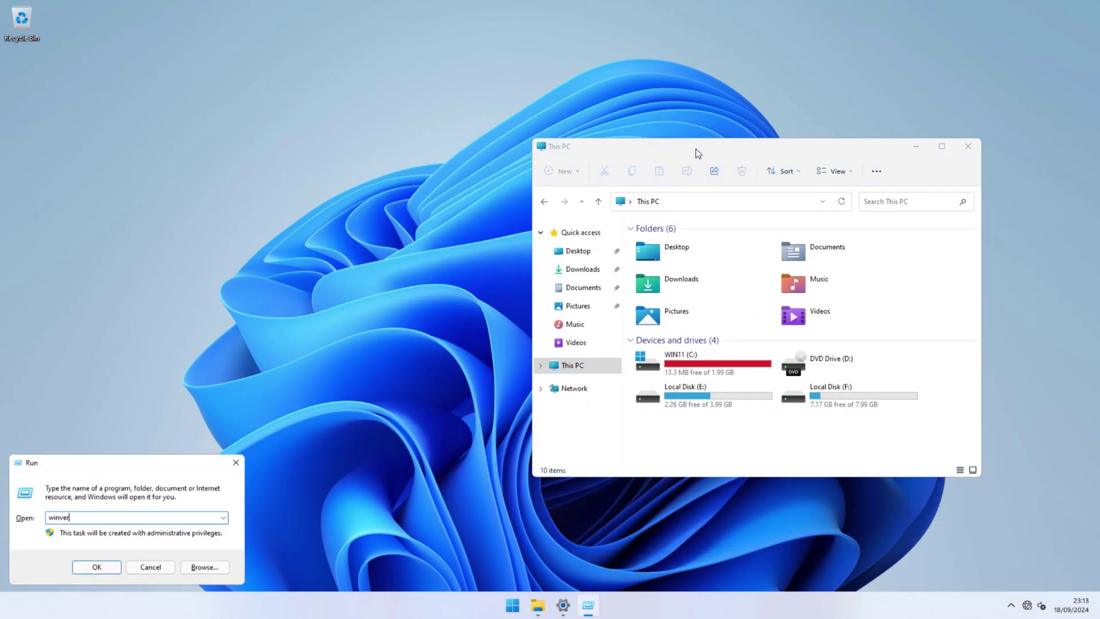
key(Return)
Open Task Manager below the About Windows box and show its CPU performance view.
key(ctrl+shift+Escape)
drag(302, 35, 240, 268)
click(91, 290)
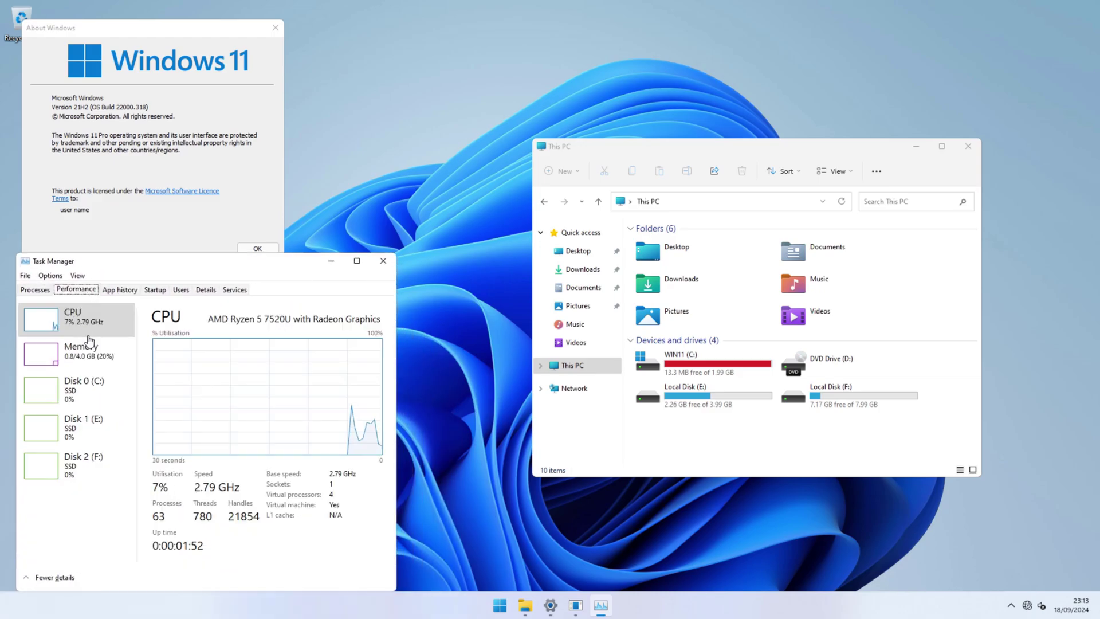
Open the properties of the WIN11 (C:) drive and place the dialog clear of the other windows.
right_click(711, 368)
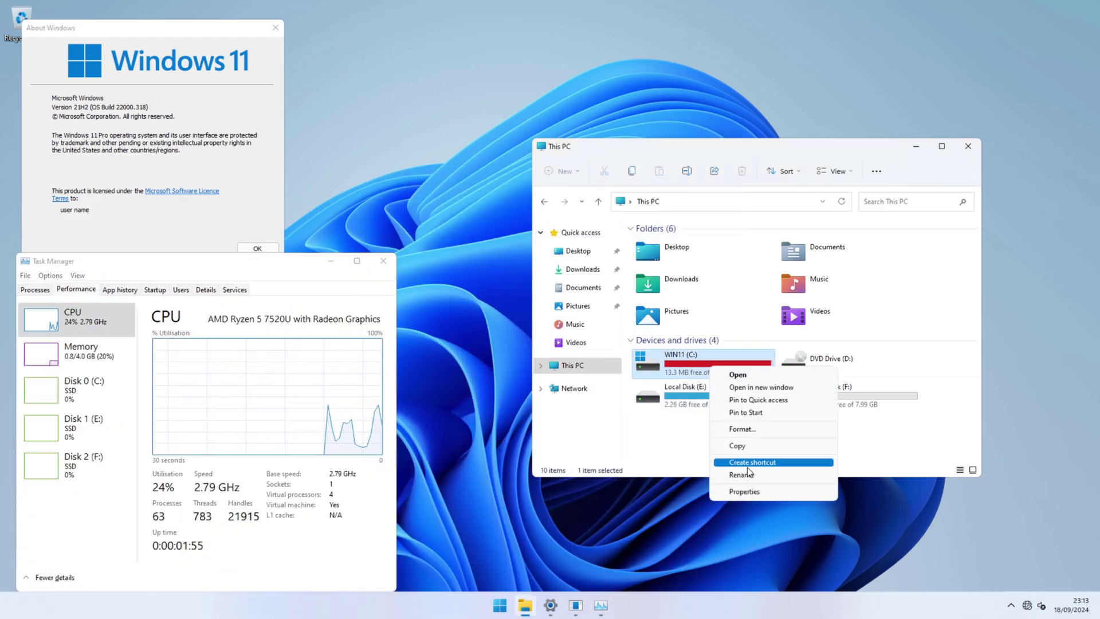
click(743, 490)
drag(777, 202, 922, 31)
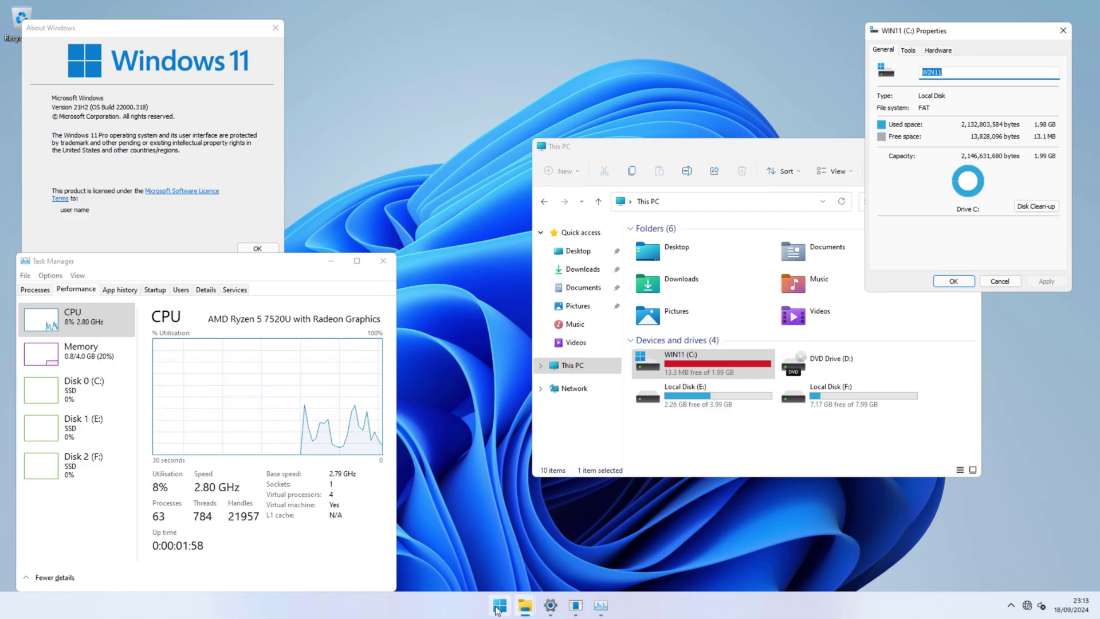
View the Start menu's list of all installed apps and return to its main page.
click(499, 605)
click(672, 236)
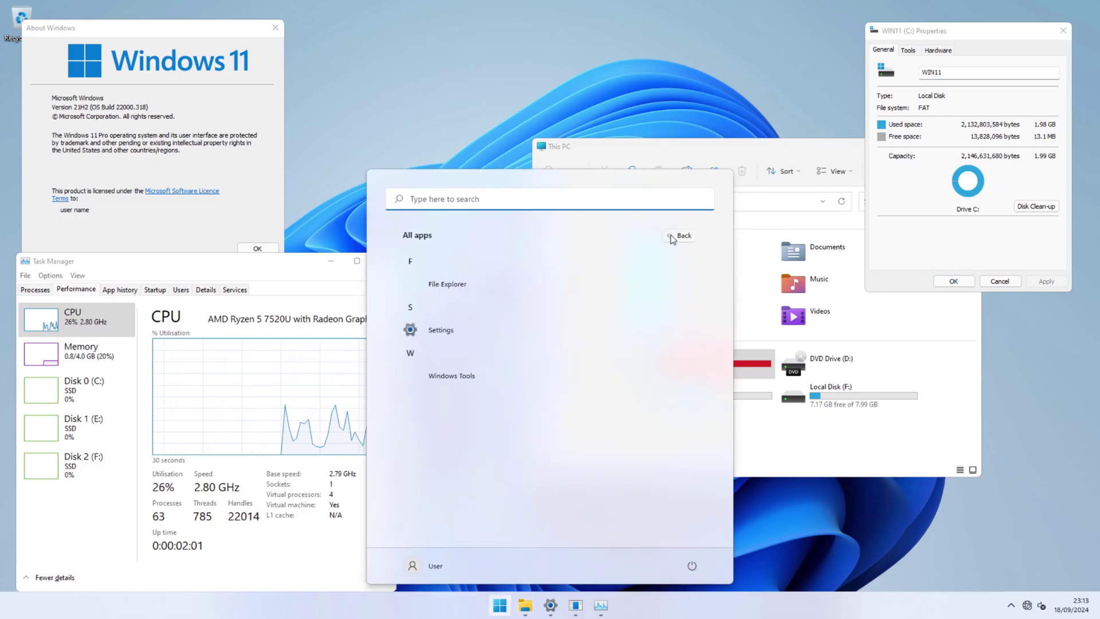
click(672, 236)
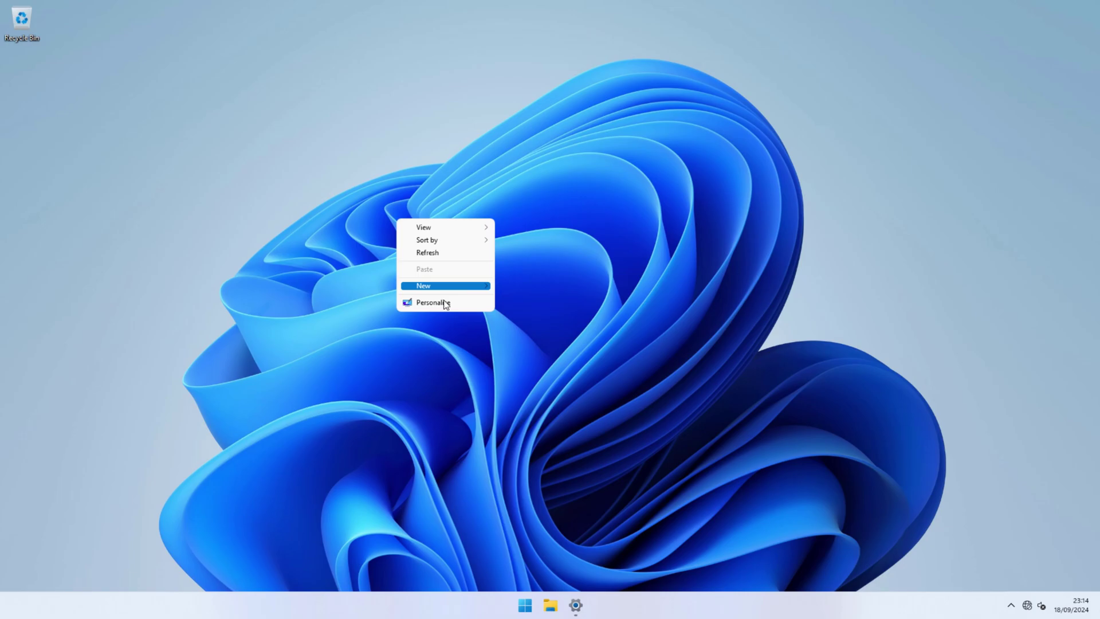
Switch the Windows colour mode to Dark in the Personalisation settings and close Settings.
click(442, 287)
scroll(340, 264, down, 2)
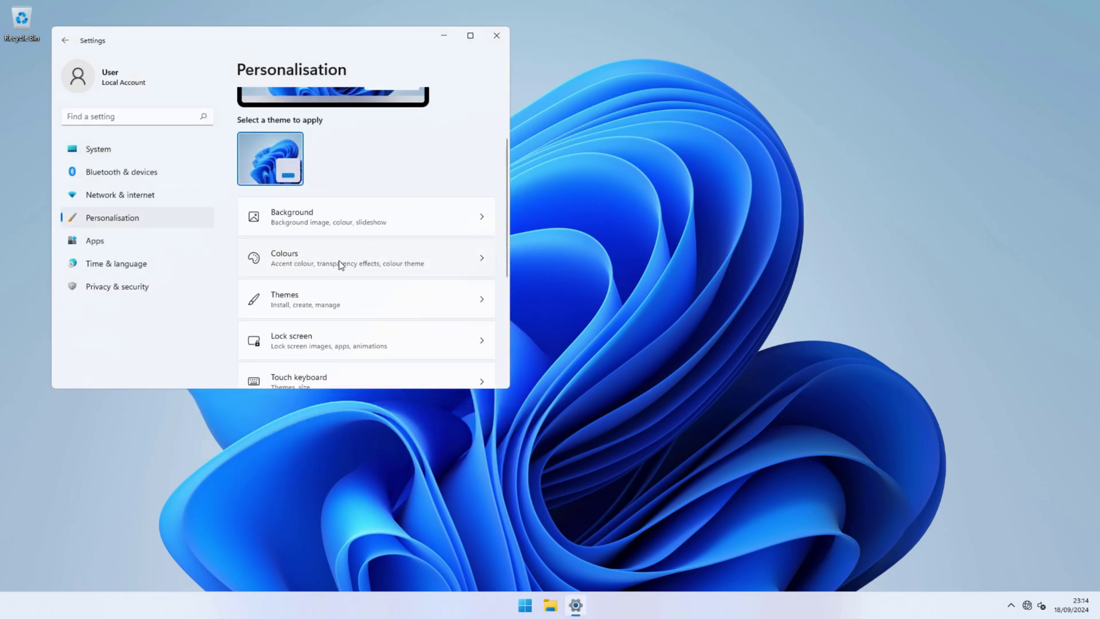
click(464, 259)
click(443, 254)
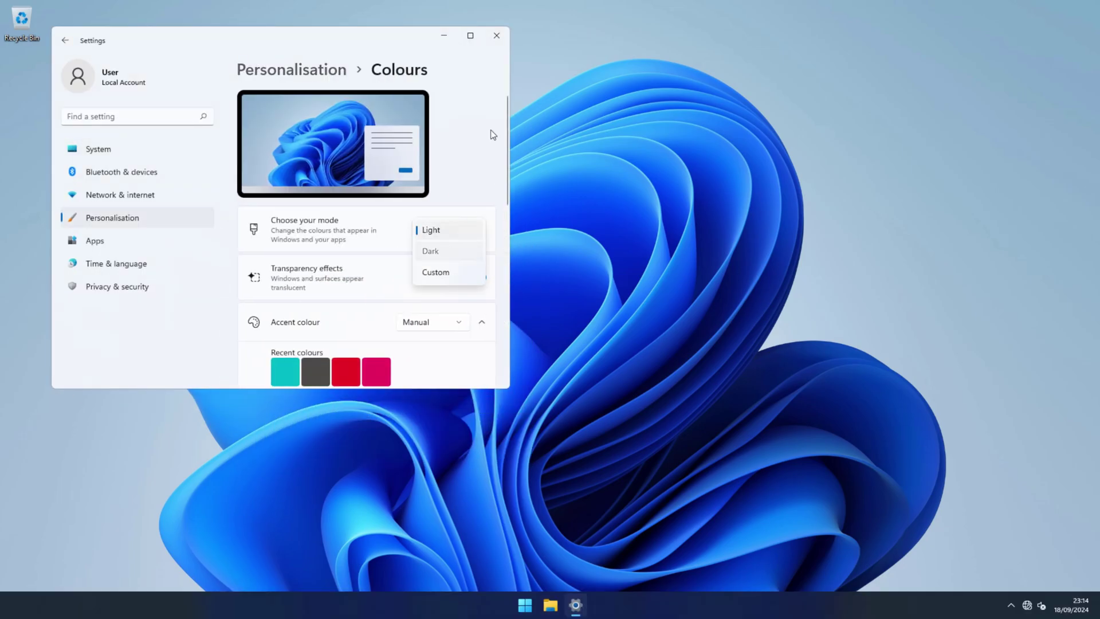
click(495, 36)
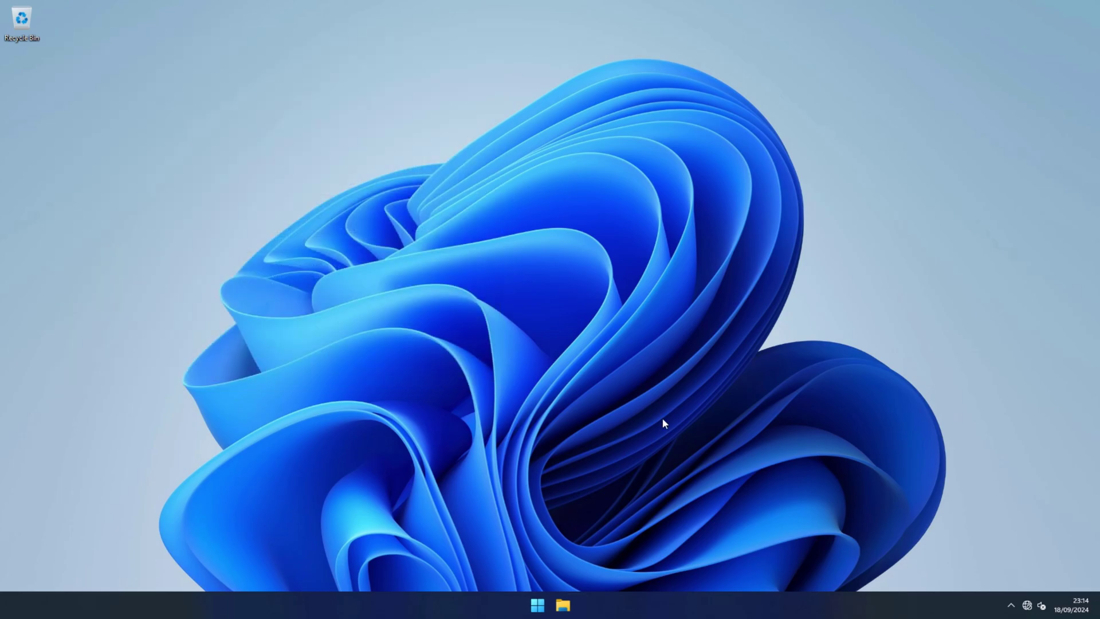
View the drives under This PC in the dark-themed File Explorer and close the window.
drag(621, 145, 436, 143)
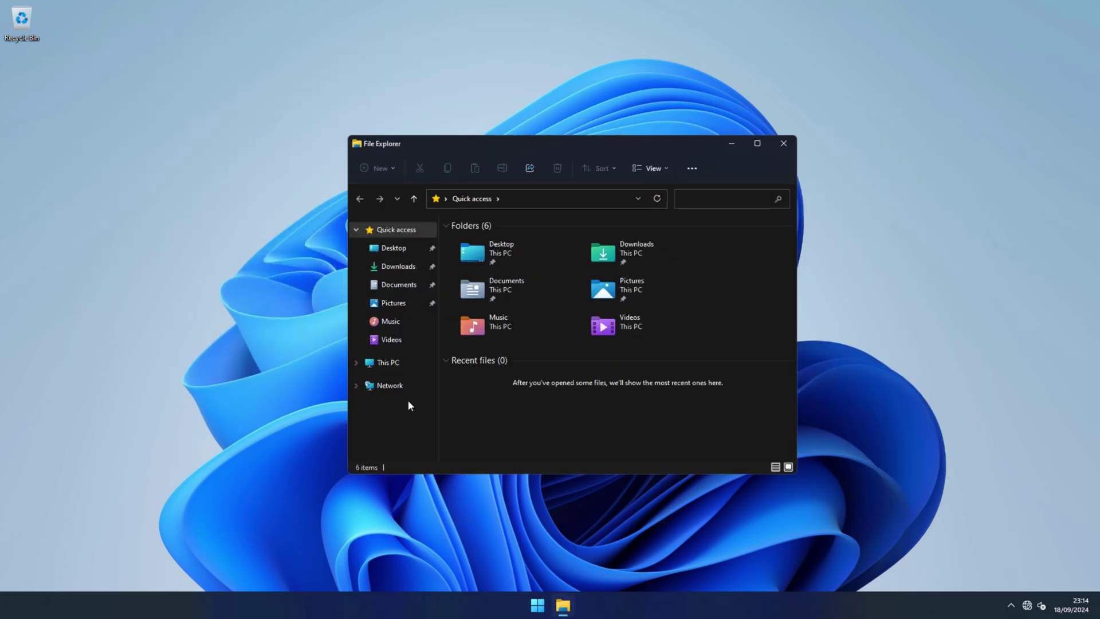
click(410, 364)
click(519, 360)
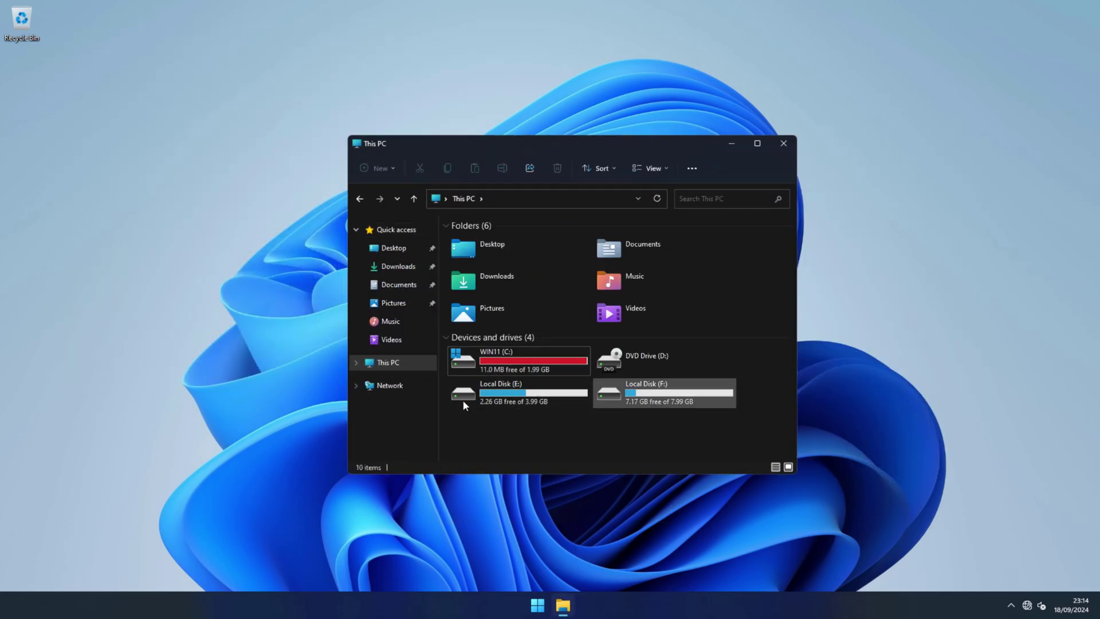
click(783, 143)
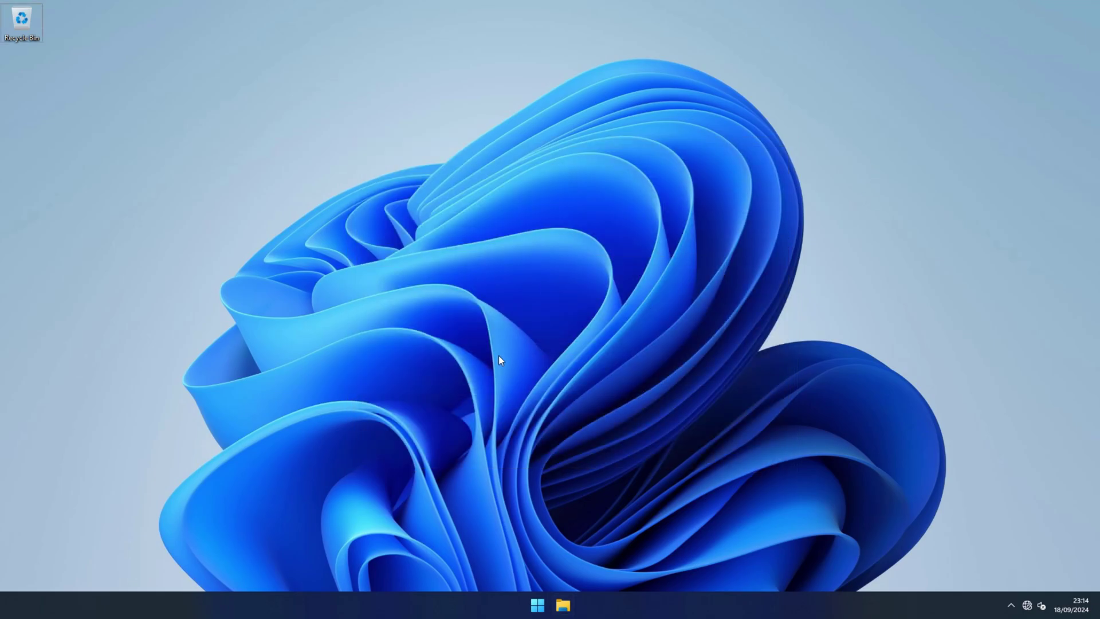
Leave the full-screen view of the virtual machine and end the Windows 11 guest session through its power options.
key(ctrl+alt+Return)
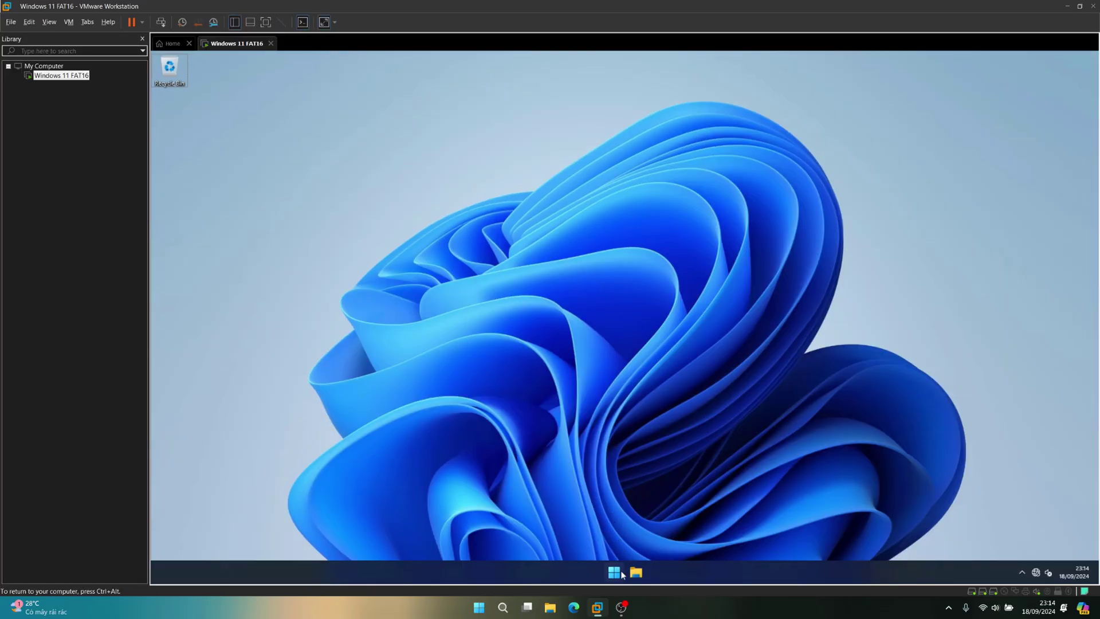
click(622, 573)
click(747, 537)
click(754, 502)
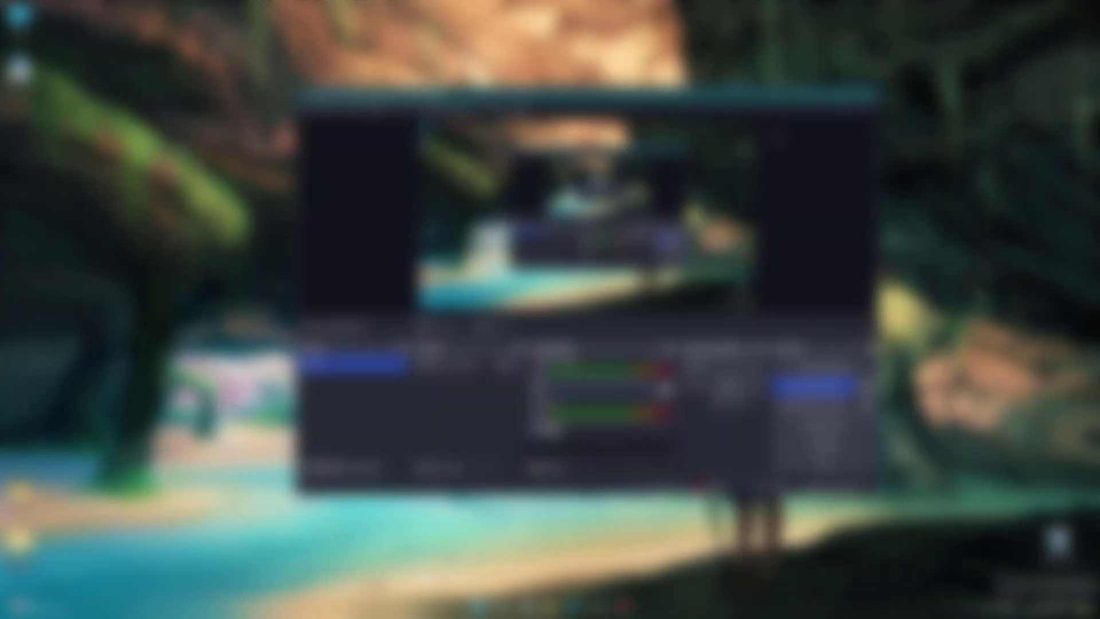
key(super+Down)
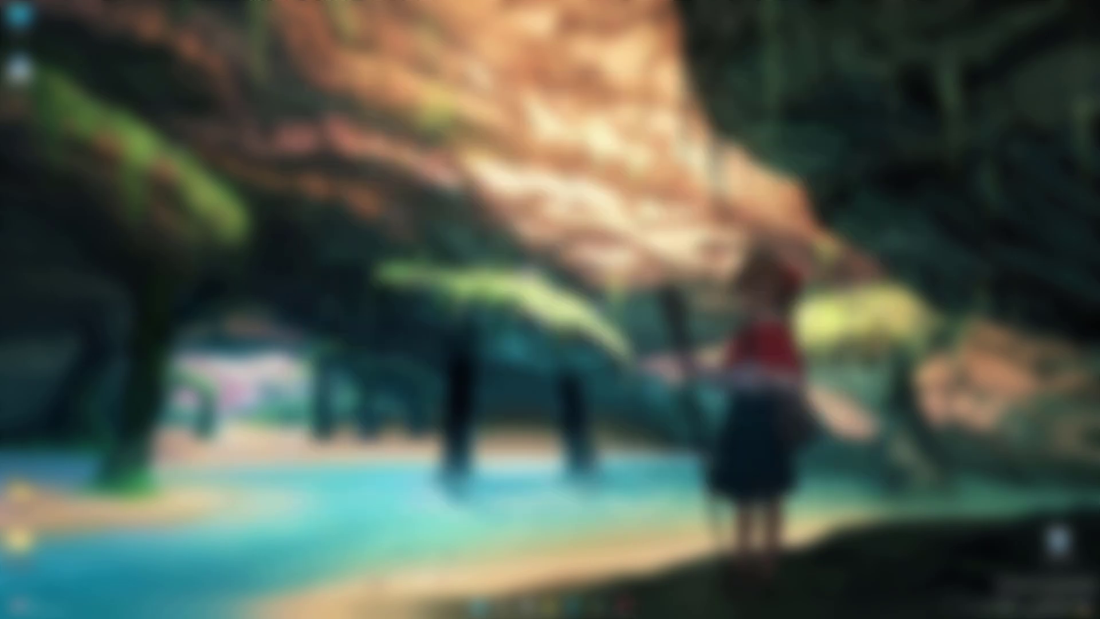